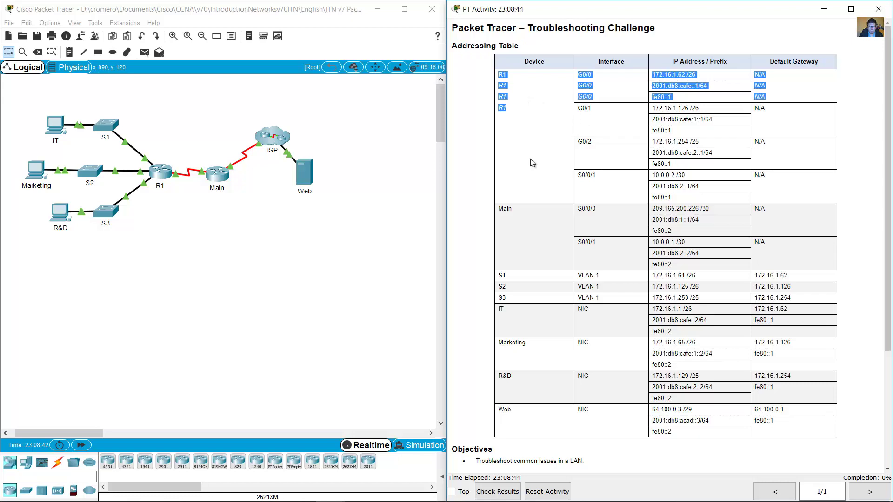
# Review the S1, S2 and S3 switch addresses in the addressing table.
pyautogui.click(512, 188)
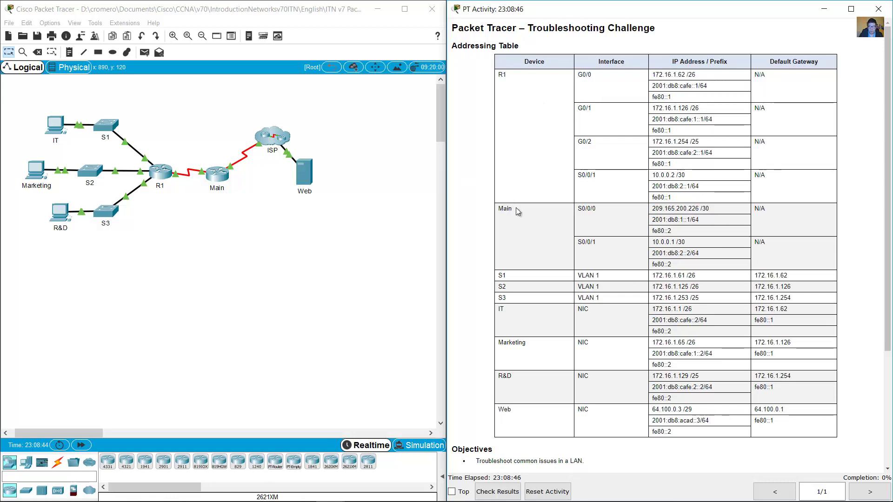
pyautogui.moveTo(505, 278); pyautogui.dragTo(786, 427)
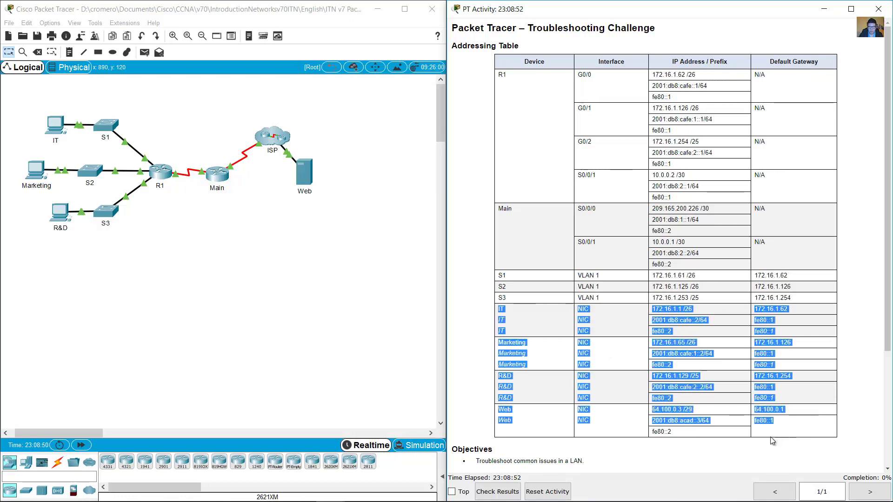
pyautogui.click(778, 441)
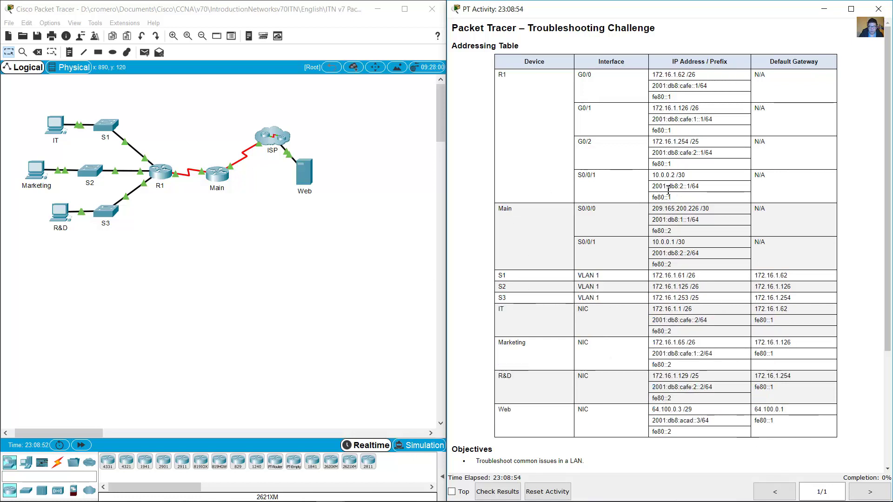
# Read the background paragraph and the enable, console and SSH admin credentials in the instructions.
pyautogui.scroll(-3, 503, 350)
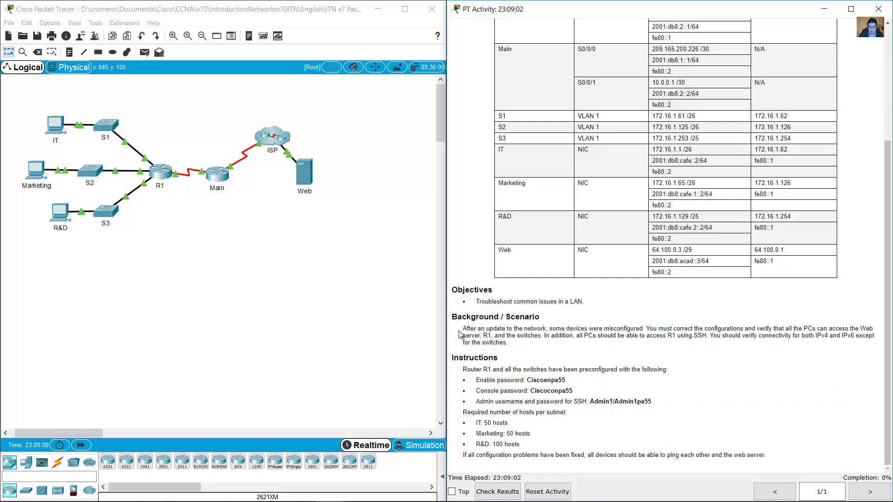
pyautogui.moveTo(469, 329); pyautogui.dragTo(645, 327)
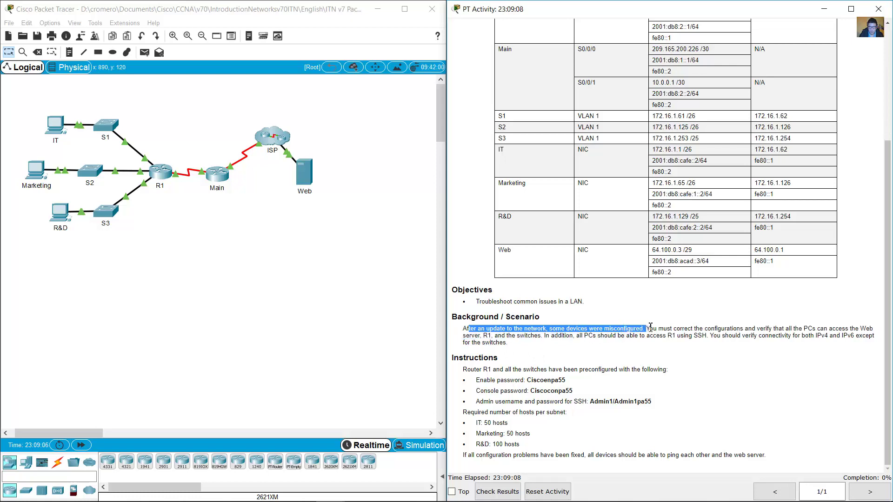
pyautogui.moveTo(649, 327); pyautogui.dragTo(743, 327)
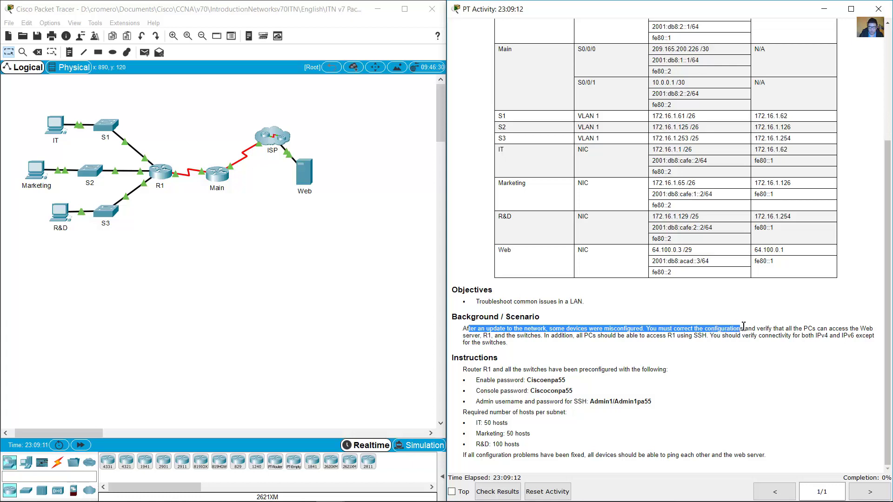
pyautogui.click(625, 355)
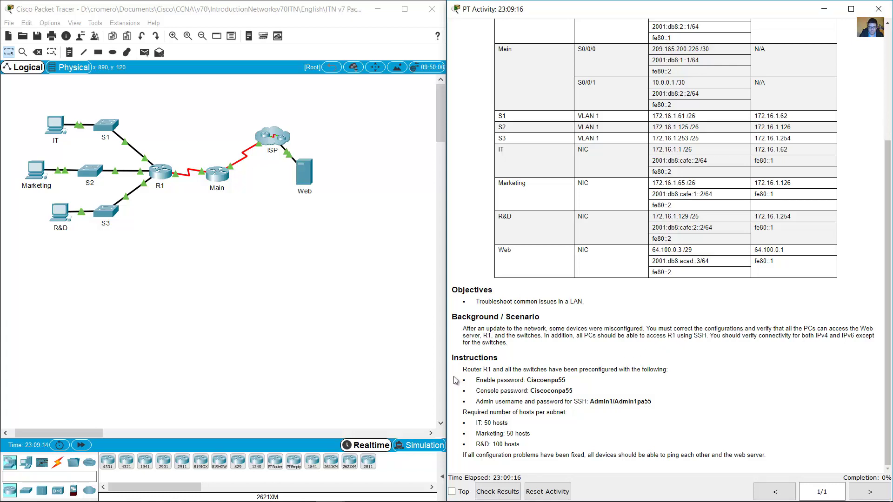
pyautogui.moveTo(468, 370); pyautogui.dragTo(665, 370)
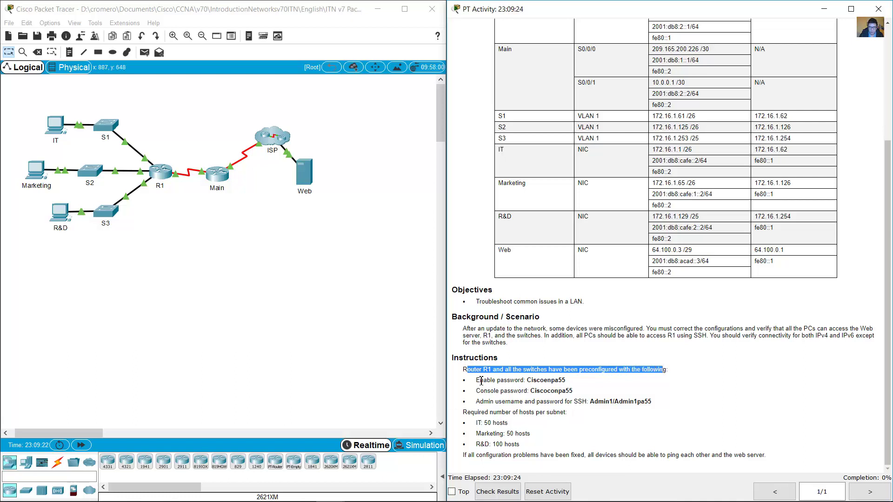
pyautogui.moveTo(479, 381); pyautogui.dragTo(556, 385)
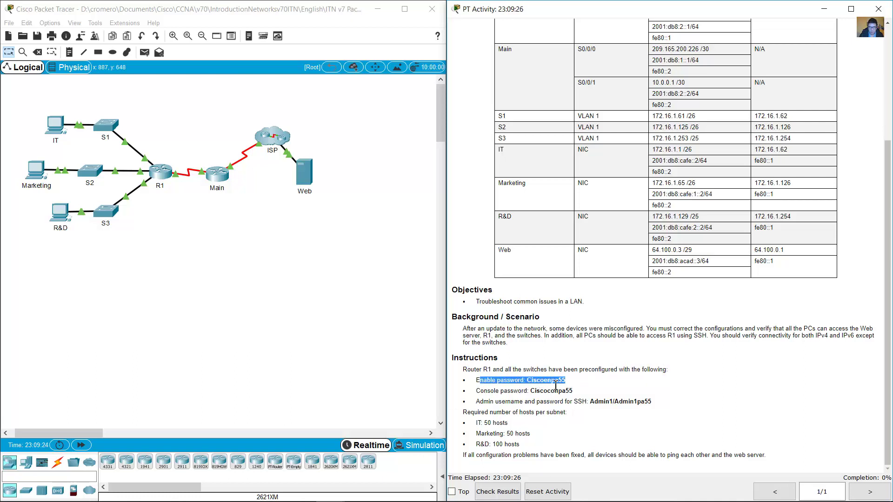
pyautogui.moveTo(474, 392); pyautogui.dragTo(566, 390)
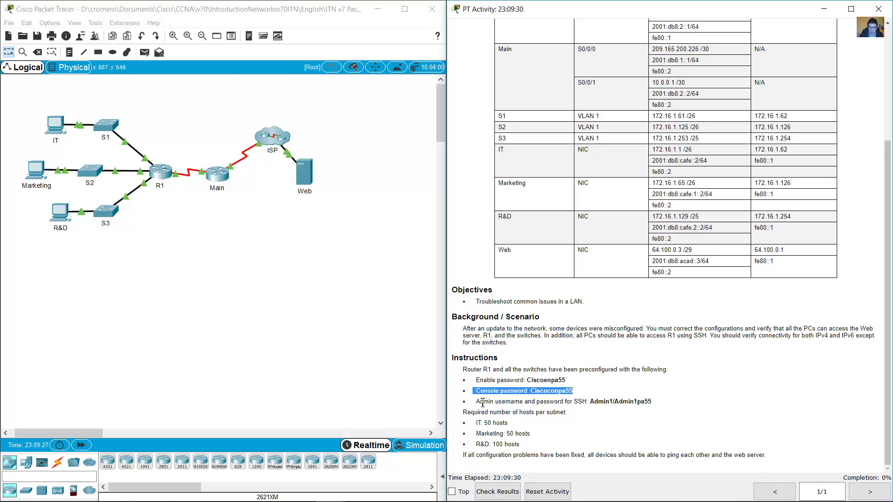
pyautogui.moveTo(482, 403); pyautogui.dragTo(612, 402)
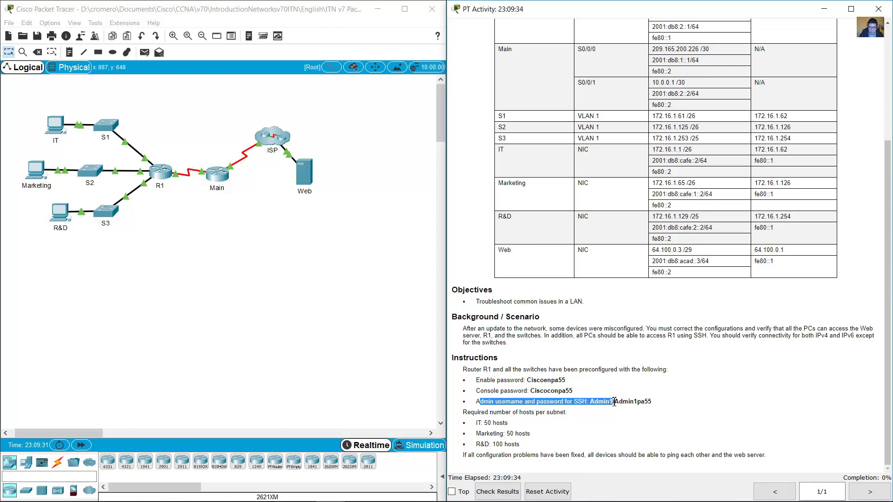
pyautogui.moveTo(632, 399); pyautogui.dragTo(661, 401)
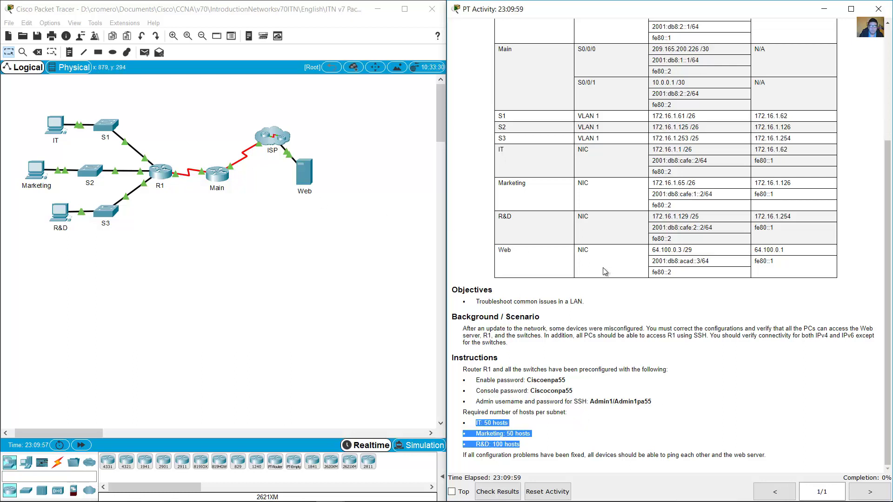
# Open the IT PC's IP Configuration beside the table, marking its expected address and gateway.
pyautogui.click(58, 129)
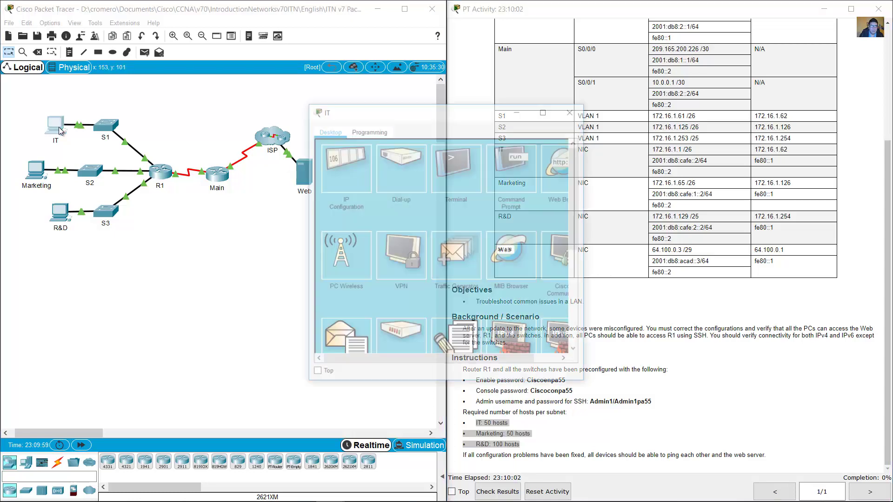
pyautogui.click(345, 155)
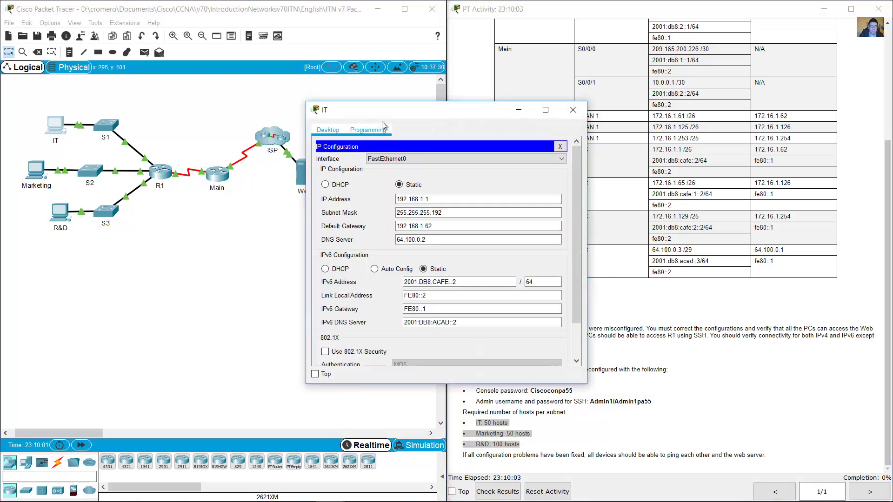
pyautogui.moveTo(354, 113); pyautogui.dragTo(163, 74)
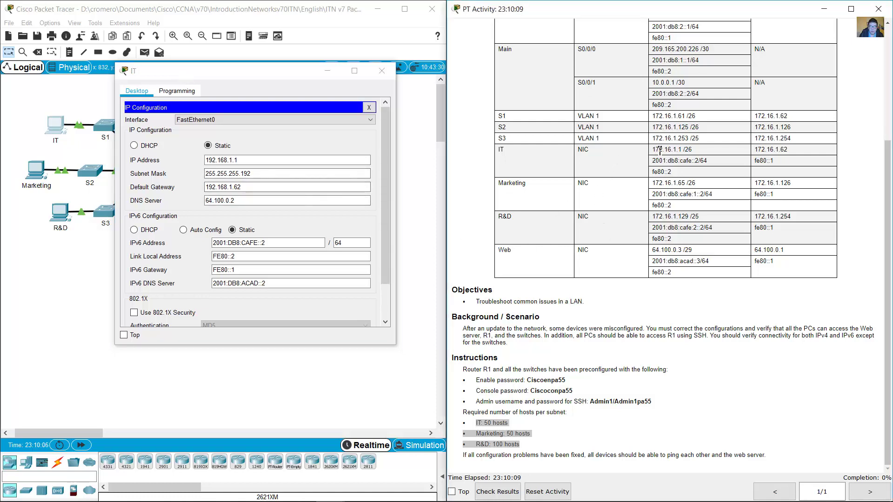
pyautogui.moveTo(654, 152); pyautogui.dragTo(775, 173)
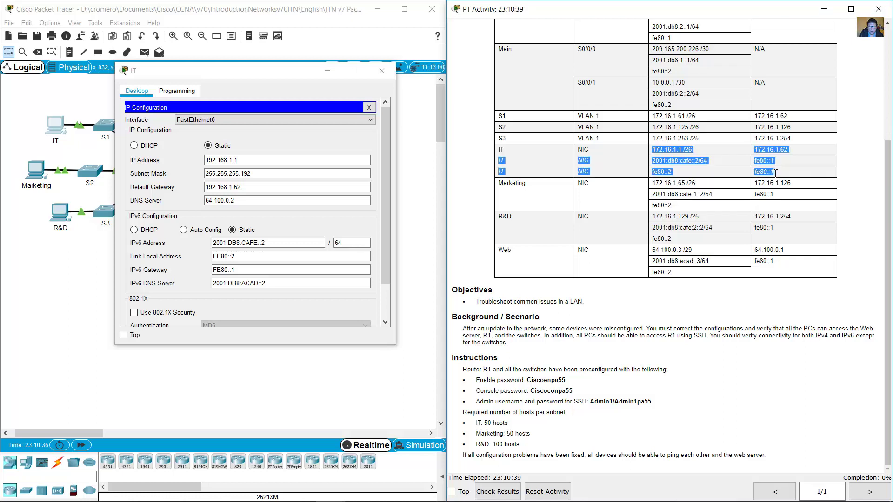
# Compare the IT PC's current 192.168.1.1 address with the table's 172.16.1.1 /26.
pyautogui.click(331, 160)
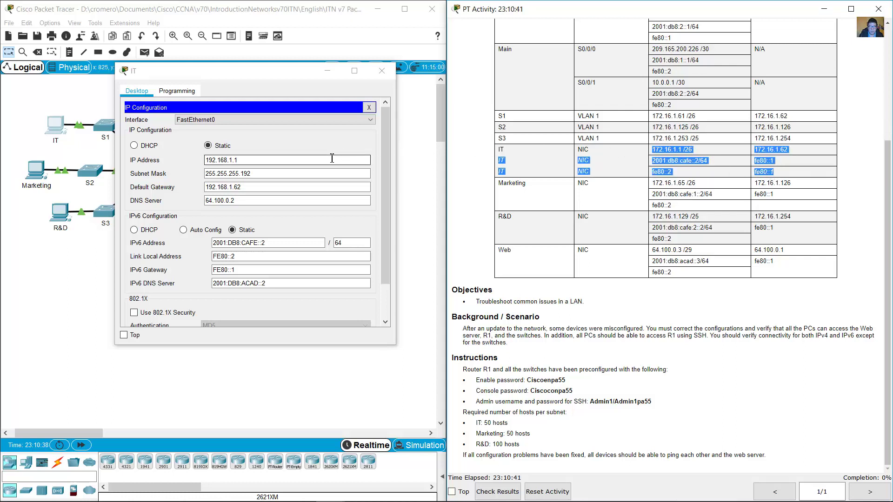
pyautogui.click(678, 151)
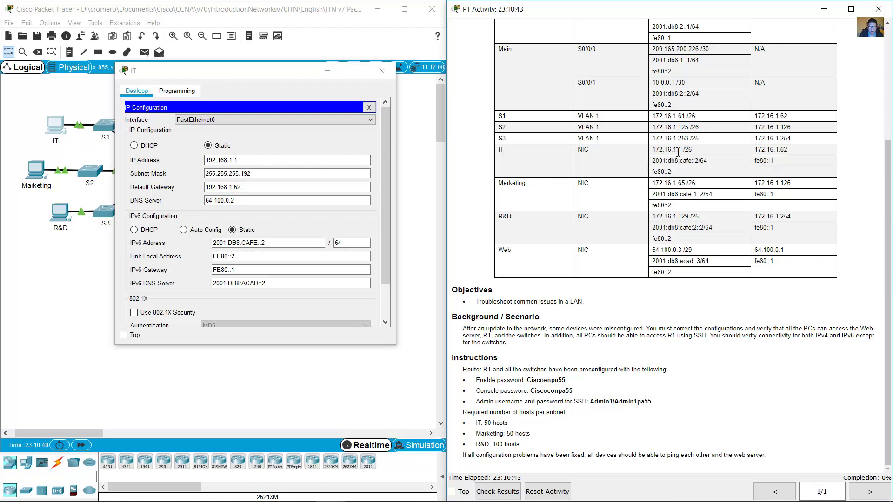
pyautogui.moveTo(652, 150); pyautogui.dragTo(693, 153)
pyautogui.moveTo(250, 160); pyautogui.dragTo(192, 161)
pyautogui.click(271, 160)
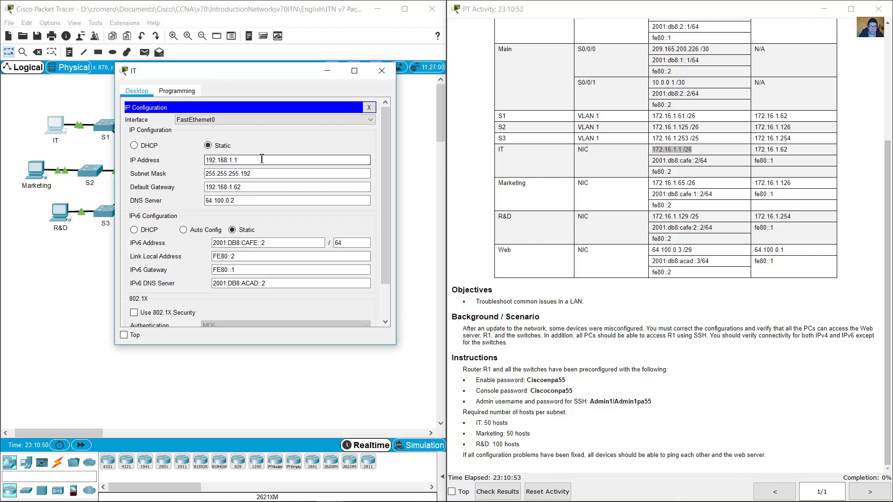
pyautogui.click(683, 151)
pyautogui.moveTo(656, 150); pyautogui.dragTo(705, 156)
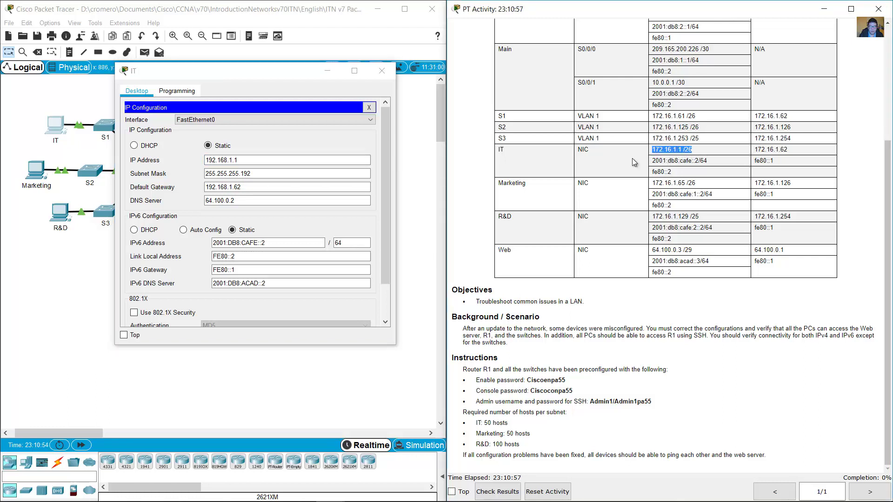
# Change the IT PC's IP address to 172.16.1.1 and check the 255.255.255.192 mask.
pyautogui.moveTo(239, 160); pyautogui.dragTo(175, 155)
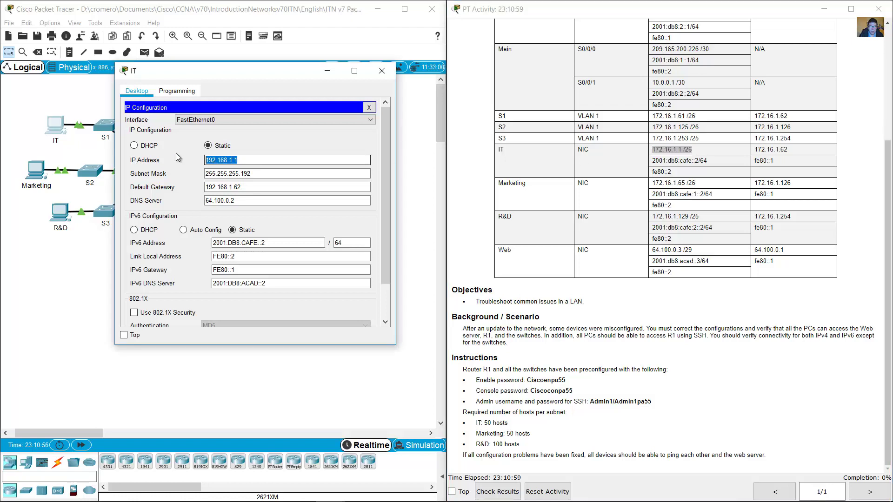
pyautogui.write('12.16.')
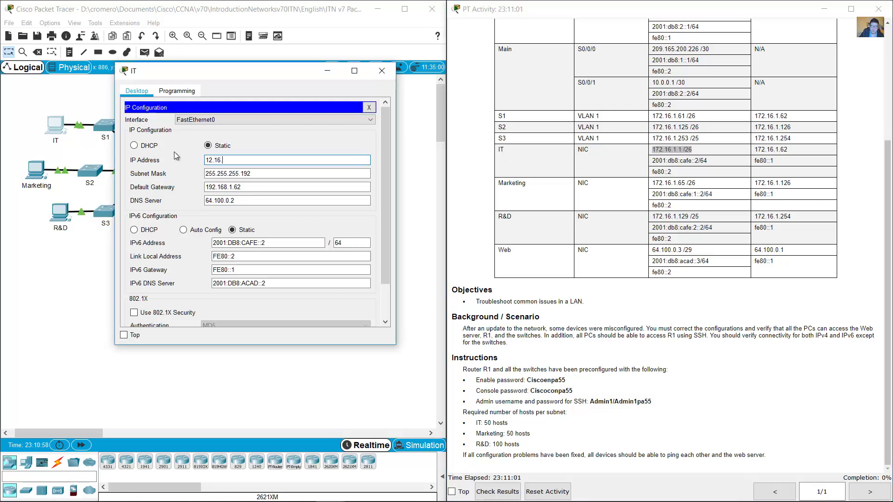
pyautogui.press('Left')
pyautogui.press('Left')
pyautogui.press('Left')
pyautogui.press('Left')
pyautogui.write('72.16.1')
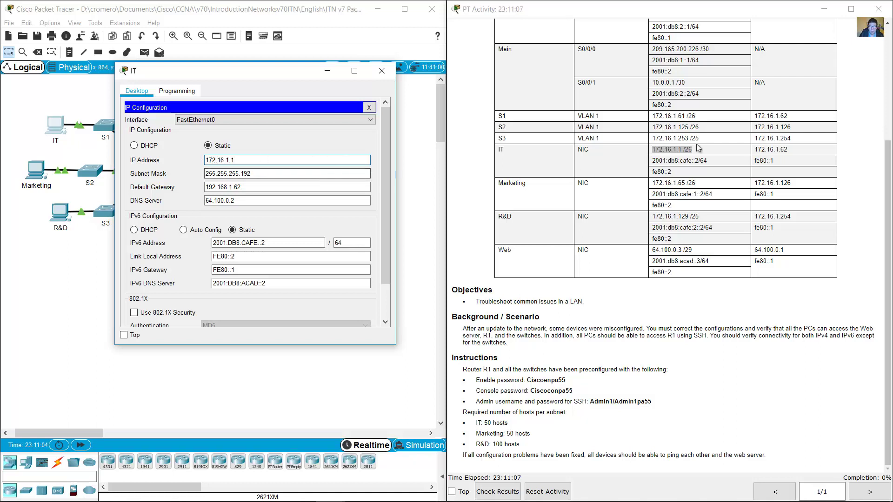
pyautogui.moveTo(698, 150); pyautogui.dragTo(686, 150)
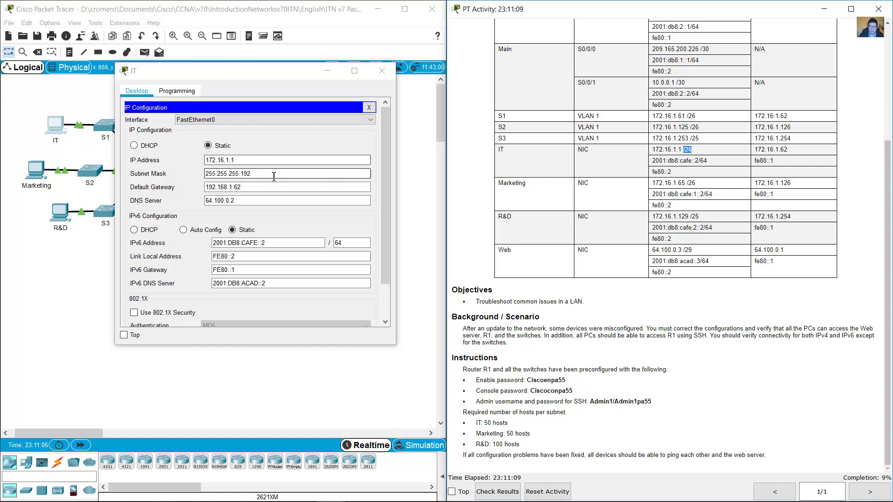
pyautogui.moveTo(288, 174); pyautogui.dragTo(188, 177)
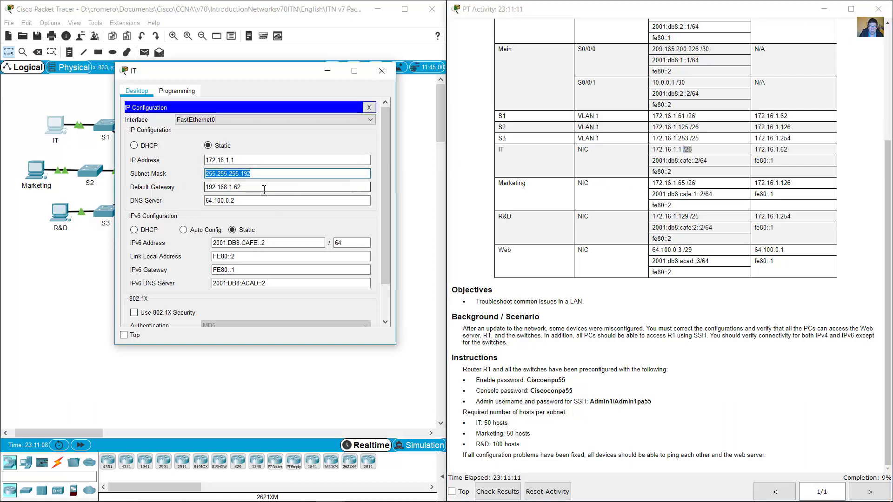
# Replace the IT PC's default gateway with 172.16.1.62.
pyautogui.moveTo(759, 150); pyautogui.dragTo(788, 150)
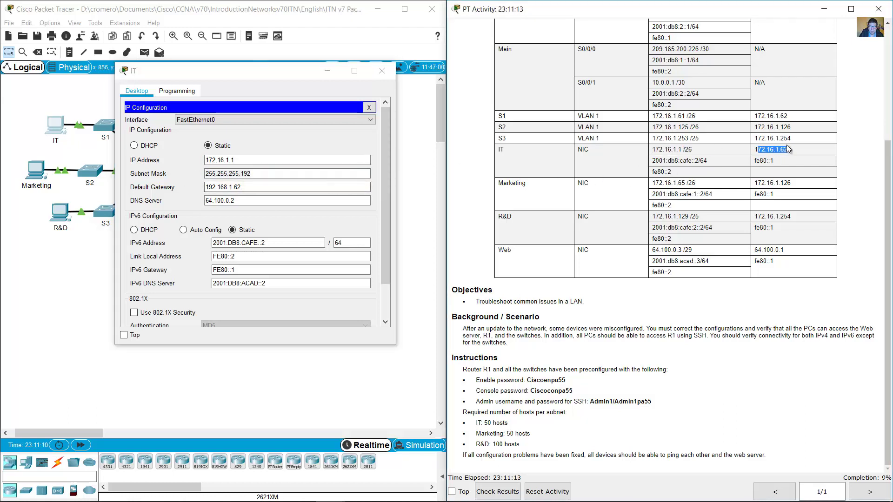
pyautogui.moveTo(251, 186); pyautogui.dragTo(163, 187)
pyautogui.write('172.16')
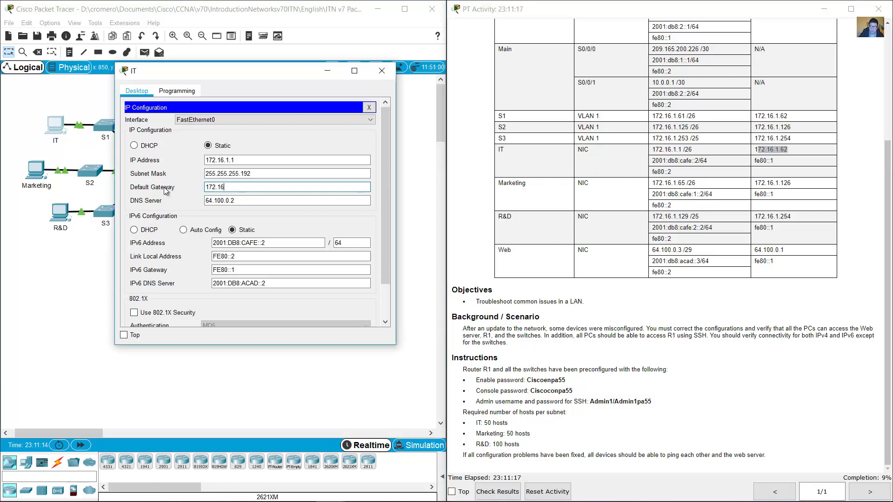
pyautogui.write('.1.62')
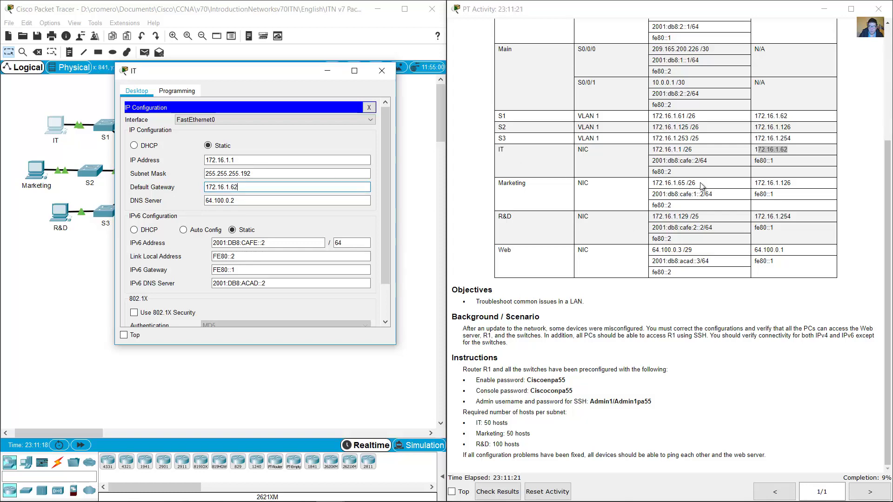
pyautogui.scroll(4, 702, 185)
pyautogui.scroll(-2, 704, 185)
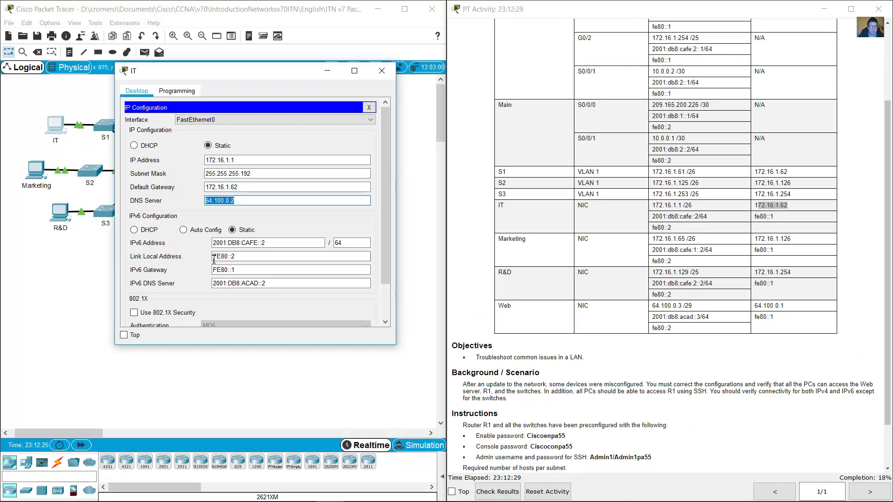
# Verify the DNS server 64.100.0.2 and gateway 172.16.1.62 values.
pyautogui.click(262, 201)
pyautogui.moveTo(263, 201); pyautogui.dragTo(196, 204)
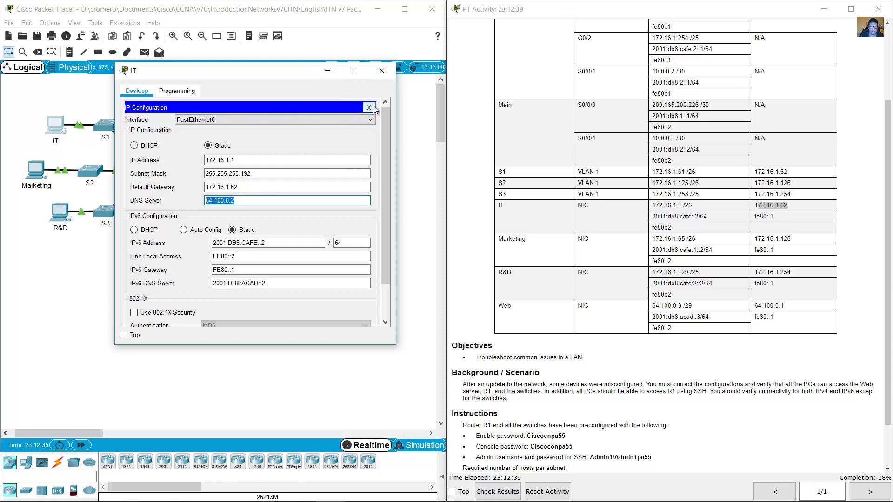
pyautogui.click(256, 188)
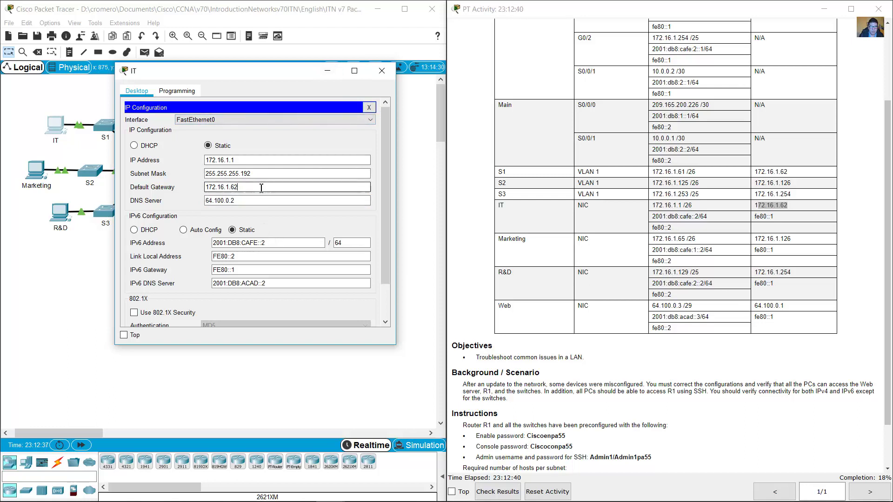
pyautogui.doubleClick(214, 190)
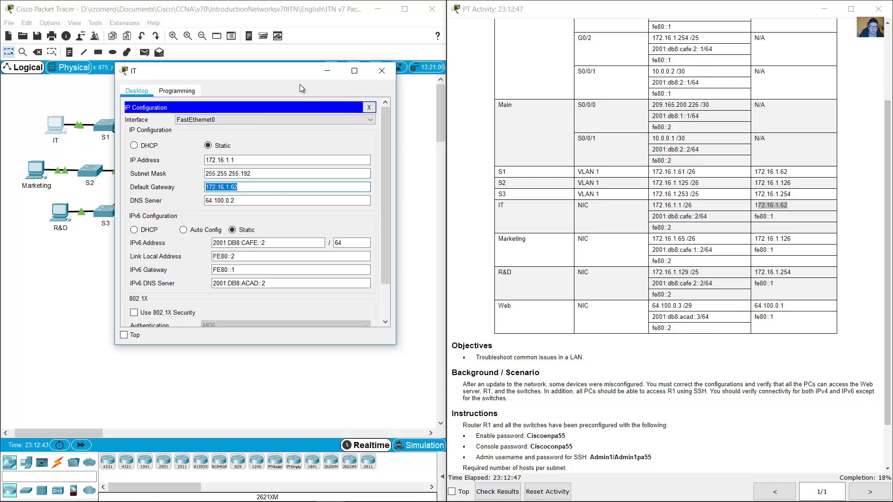
pyautogui.moveTo(300, 75); pyautogui.dragTo(452, 42)
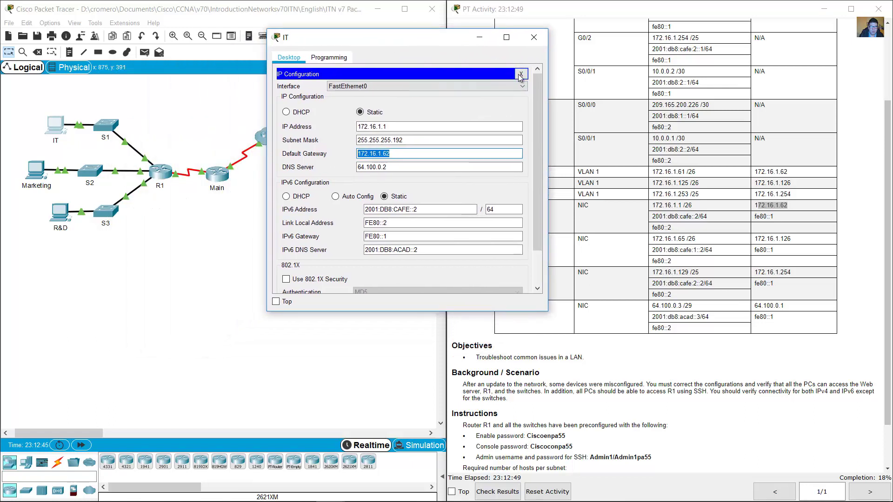
# Switch the IT PC from IP Configuration to an enlarged Command Prompt window.
pyautogui.click(520, 73)
pyautogui.click(481, 94)
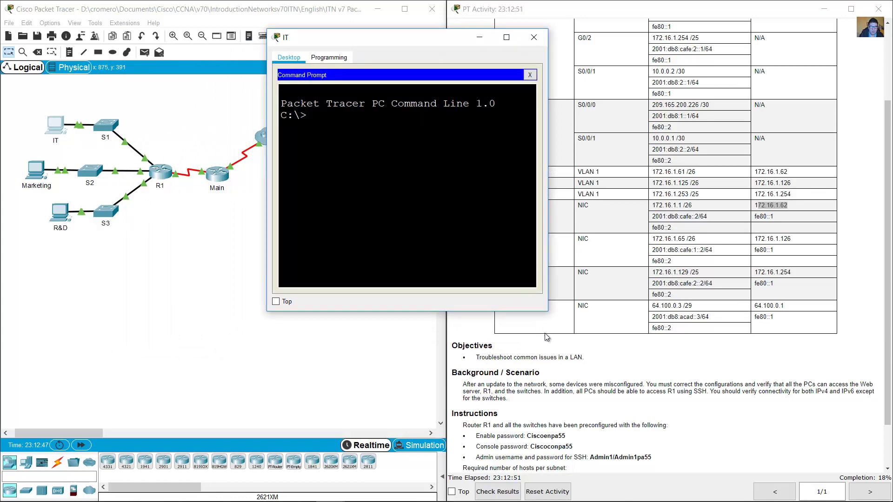
pyautogui.moveTo(547, 312); pyautogui.dragTo(613, 371)
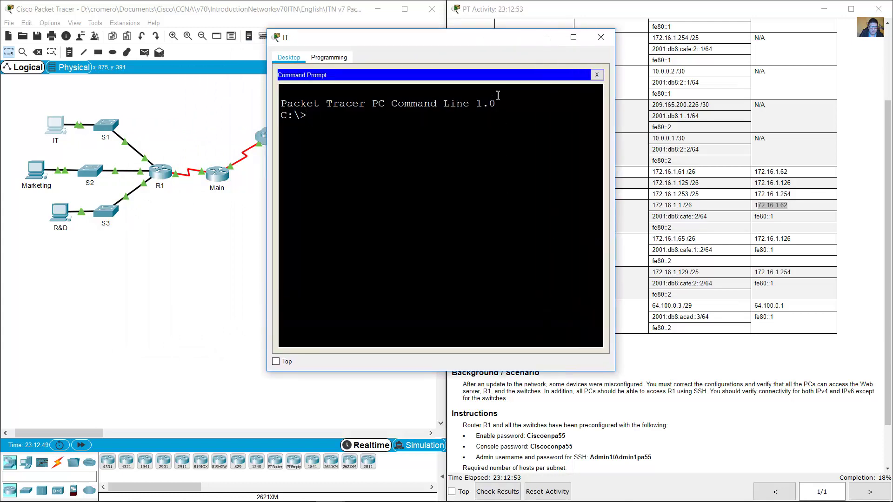
pyautogui.moveTo(481, 42); pyautogui.dragTo(405, 47)
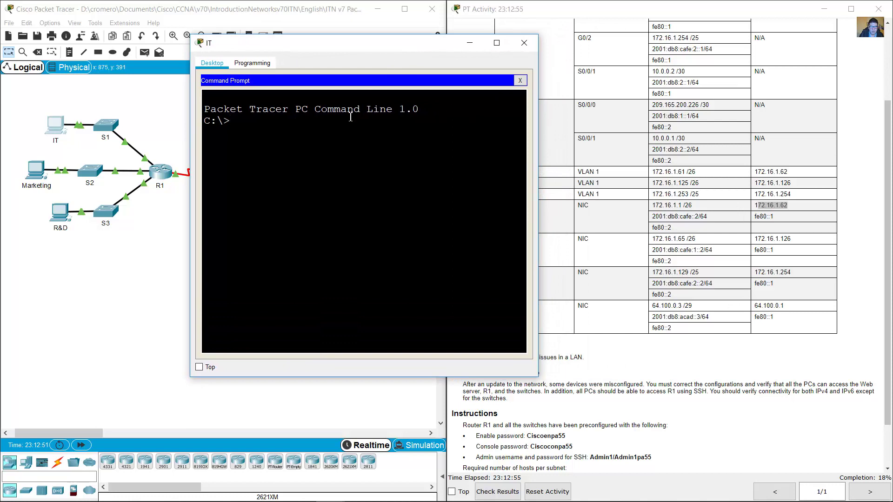
# Ping the gateway 172.16.1.62 from the IT PC.
pyautogui.write('ping')
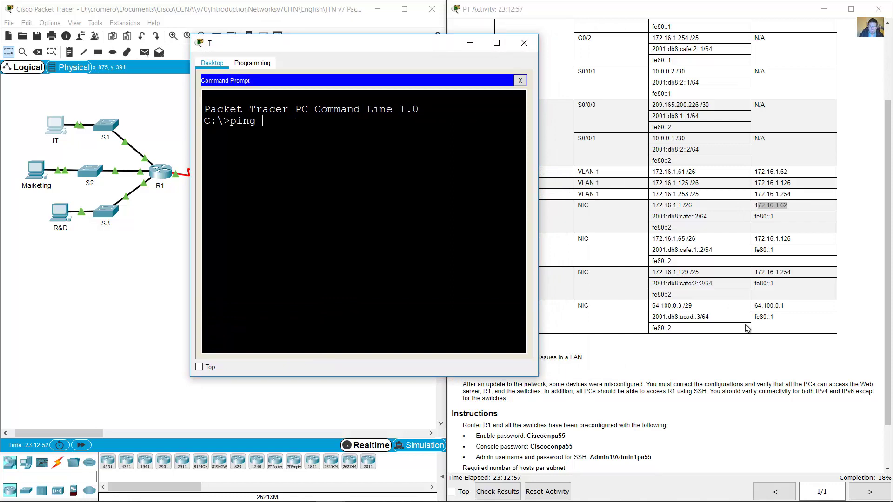
pyautogui.click(746, 328)
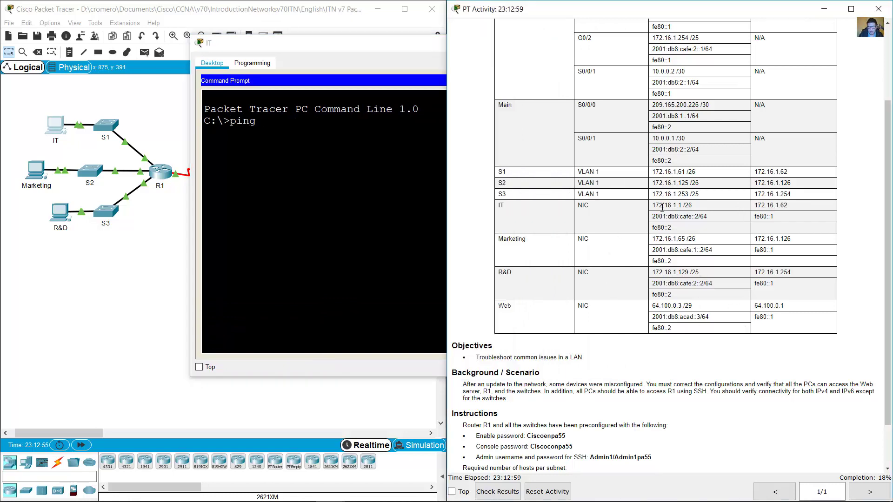
pyautogui.moveTo(759, 205); pyautogui.dragTo(810, 211)
pyautogui.click(275, 165)
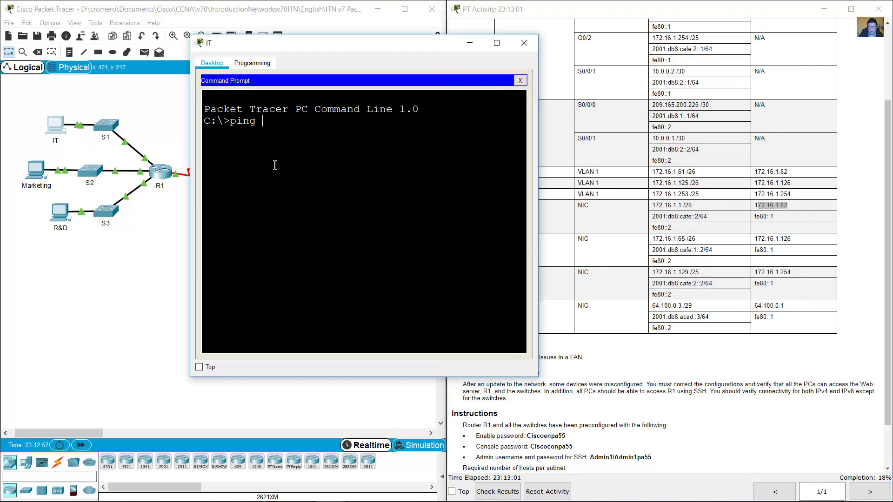
pyautogui.write('172.16')
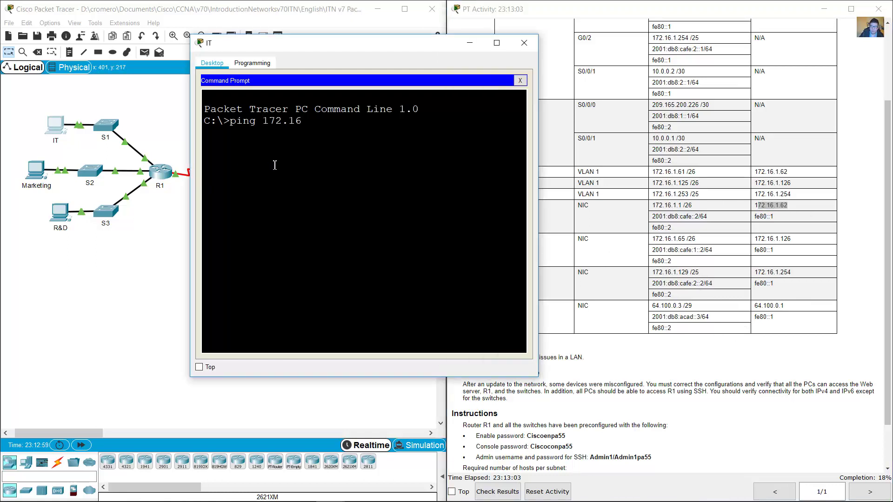
pyautogui.write('.1.62')
pyautogui.press('Return')
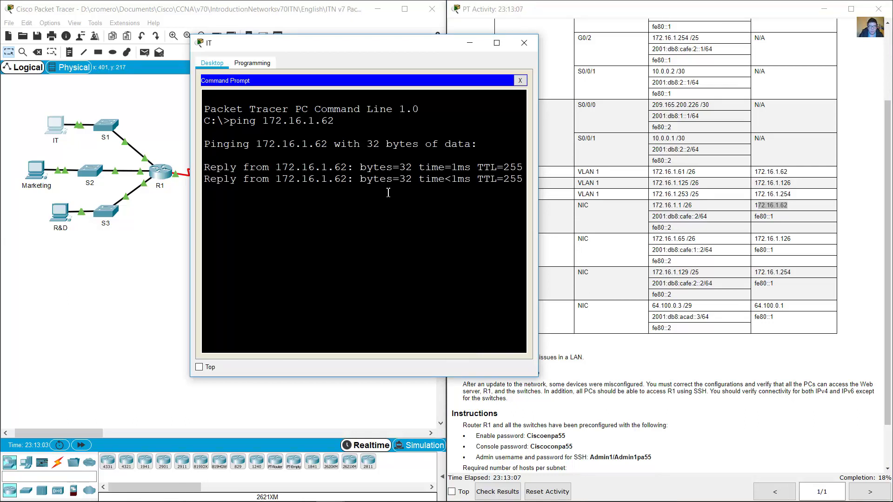
# Check the activity window, then select the IT PC and switch S1 on the topology.
pyautogui.click(622, 261)
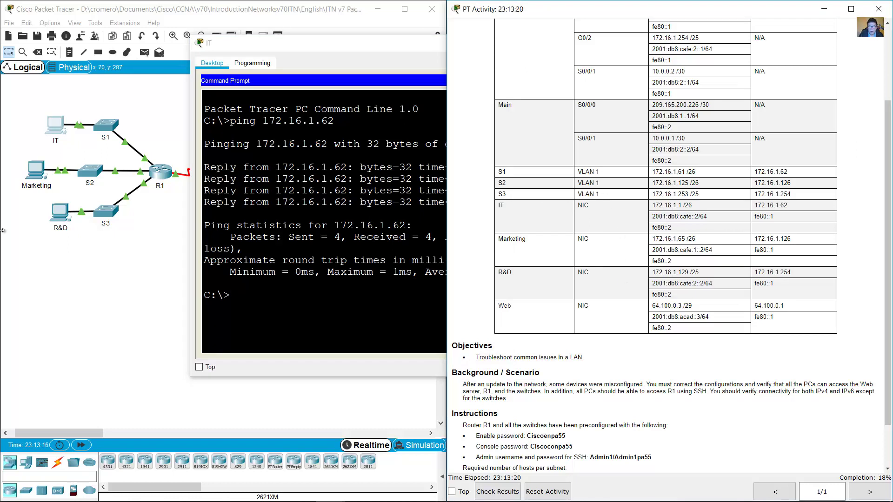
pyautogui.click(148, 95)
pyautogui.moveTo(147, 95); pyautogui.dragTo(72, 143)
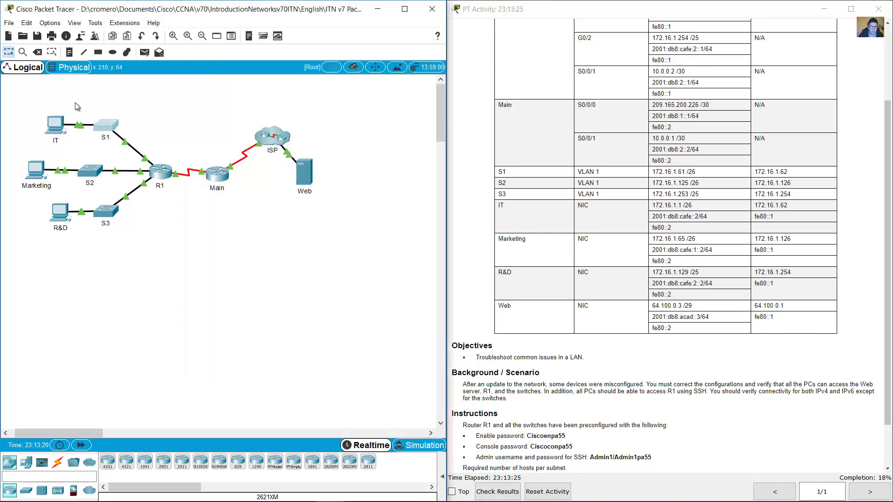
# Select switch S1 and locate its address 172.16.1.61 /26 in the table.
pyautogui.moveTo(138, 100); pyautogui.dragTo(30, 142)
pyautogui.moveTo(148, 100); pyautogui.dragTo(100, 143)
pyautogui.moveTo(652, 172); pyautogui.dragTo(698, 175)
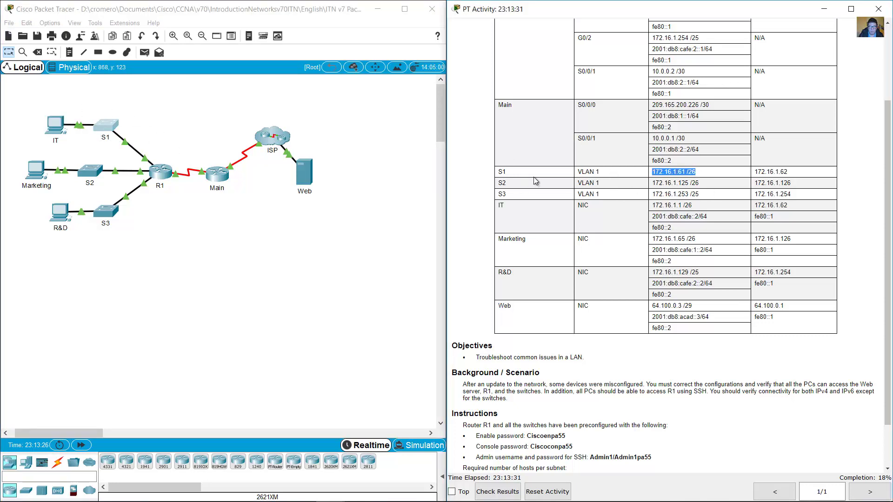
# Ping S1 at 172.16.1.61 from the IT PC by editing the previous command, then close the window.
pyautogui.click(55, 126)
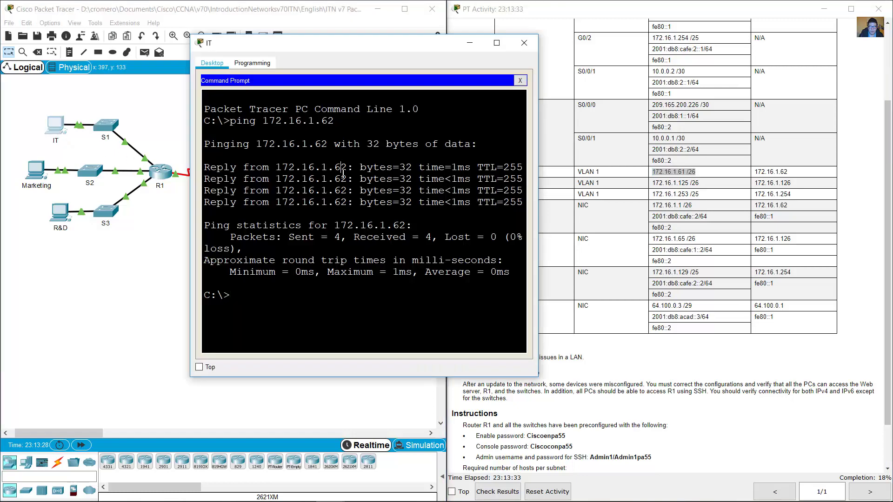
pyautogui.press('Up')
pyautogui.press('BackSpace')
pyautogui.write('172.16.1.6')
pyautogui.press('Return')
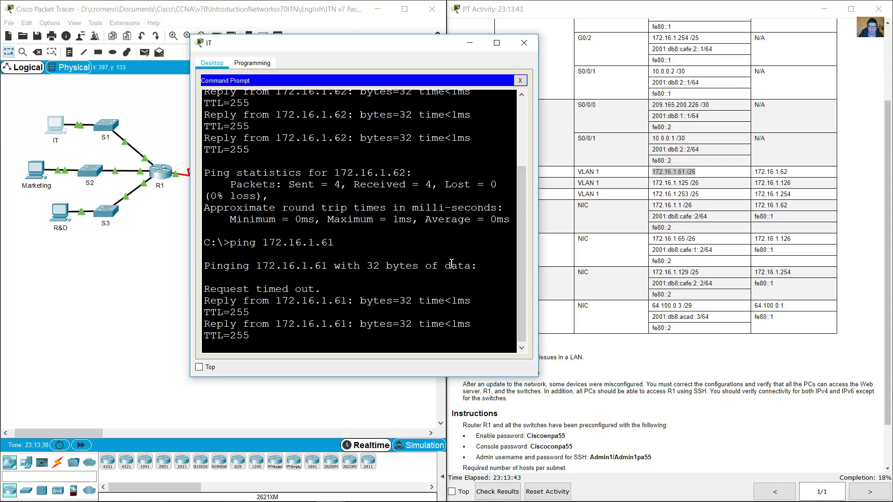
pyautogui.click(467, 46)
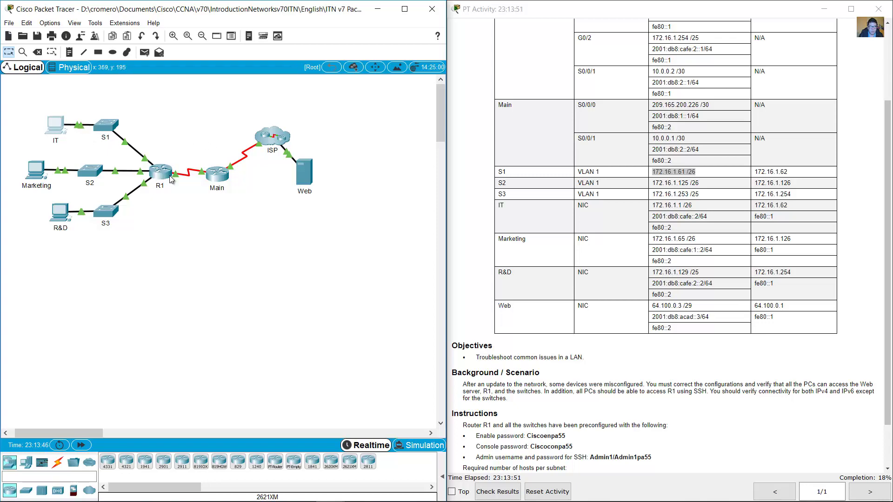
# Find the SSH admin username and password line in the instructions, then reopen the IT PC's prompt.
pyautogui.click(627, 257)
pyautogui.scroll(-2, 628, 258)
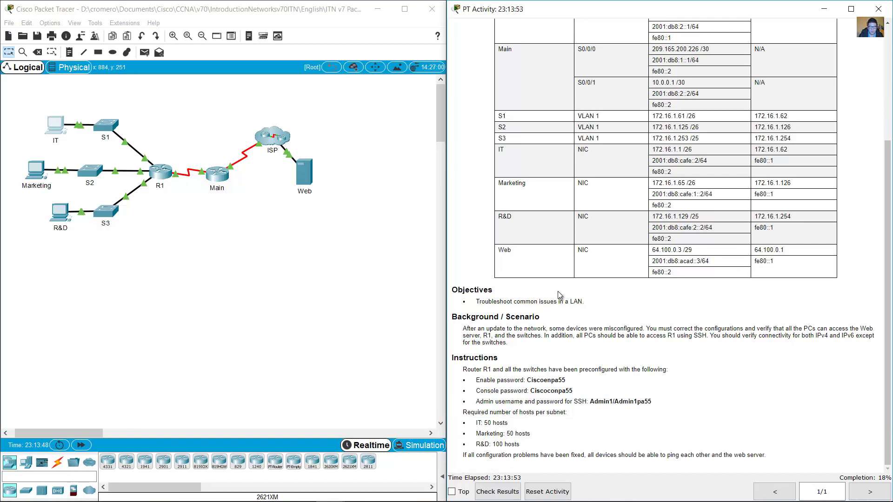
pyautogui.moveTo(570, 403); pyautogui.dragTo(657, 406)
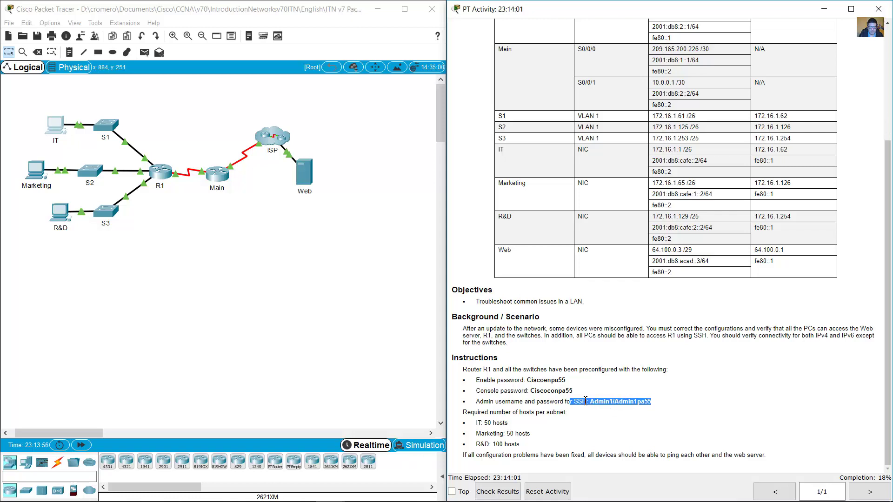
pyautogui.click(604, 408)
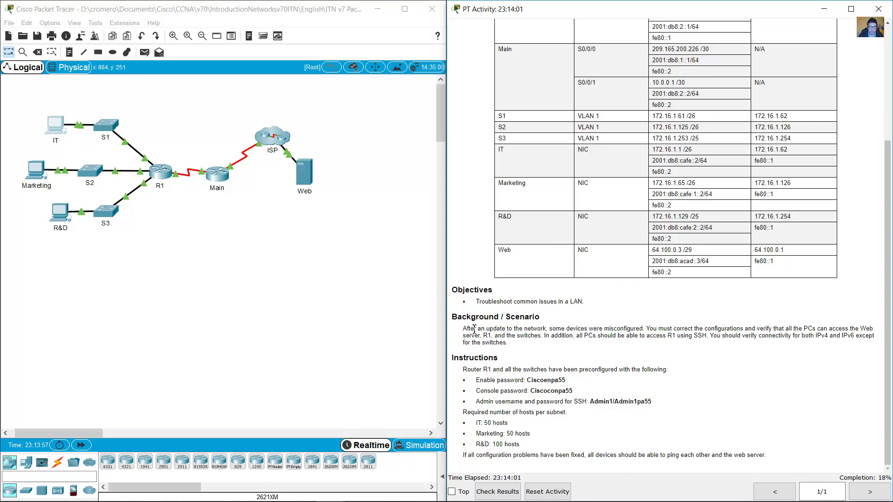
pyautogui.click(66, 135)
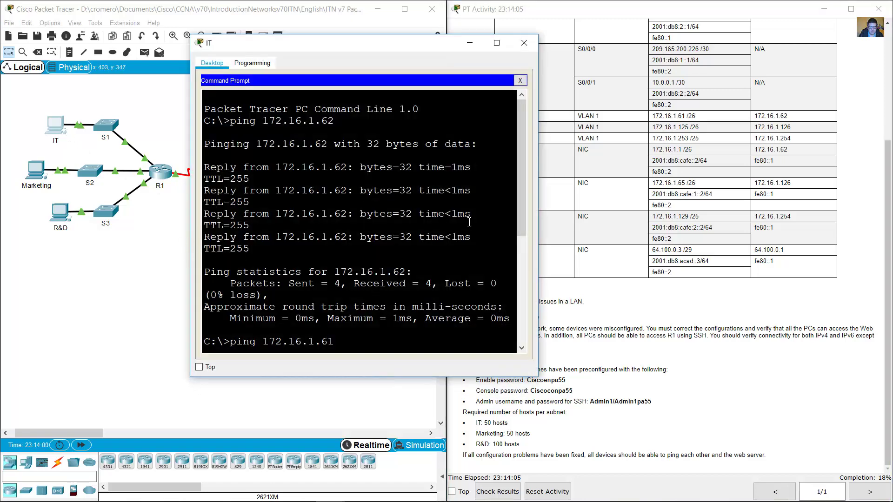
# Attempt an SSH login to R1 at 172.16.1.62 with the admin username.
pyautogui.moveTo(545, 216); pyautogui.dragTo(696, 216)
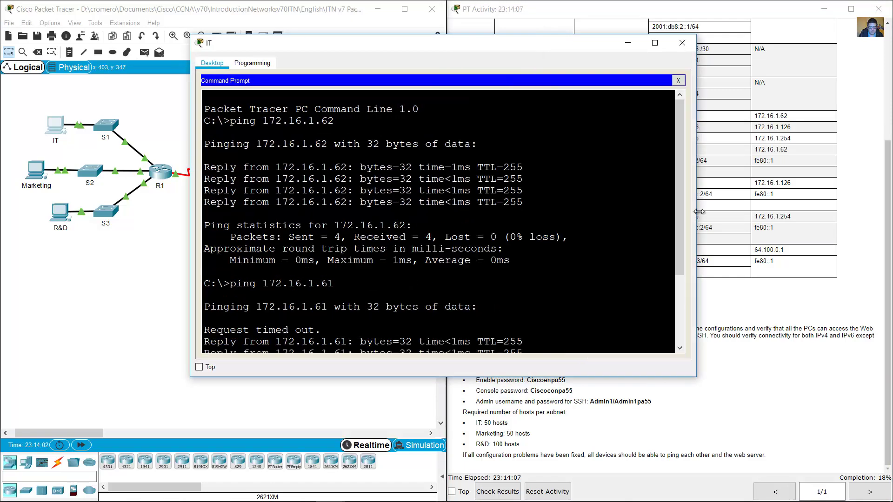
pyautogui.press('Up')
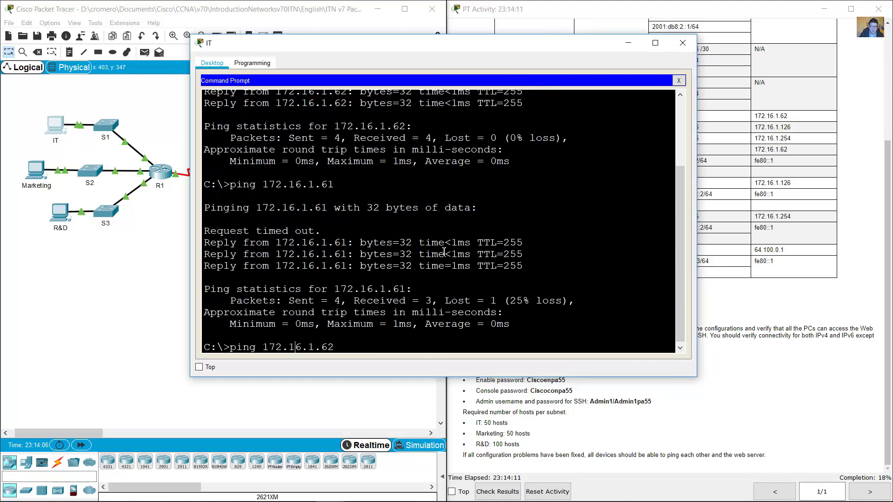
pyautogui.press('BackSpace')
pyautogui.press('BackSpace')
pyautogui.press('BackSpace')
pyautogui.press('BackSpace')
pyautogui.write('ss')
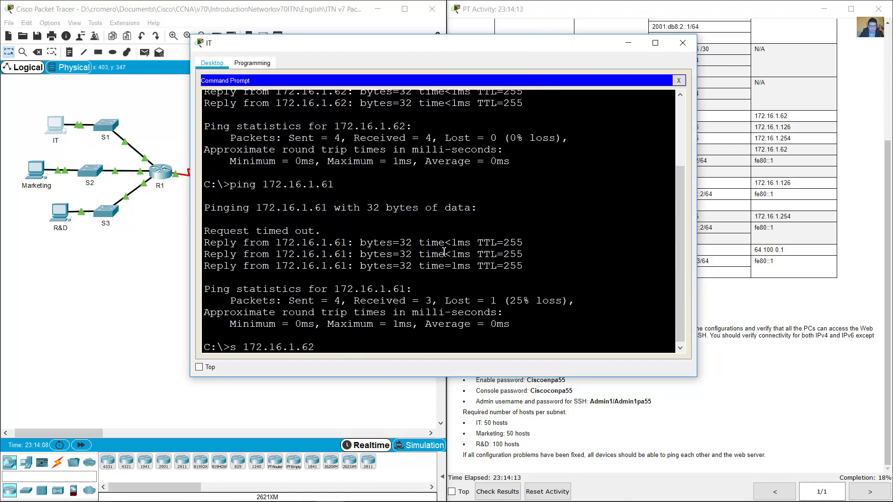
pyautogui.write('h ')
pyautogui.write('-l Ad')
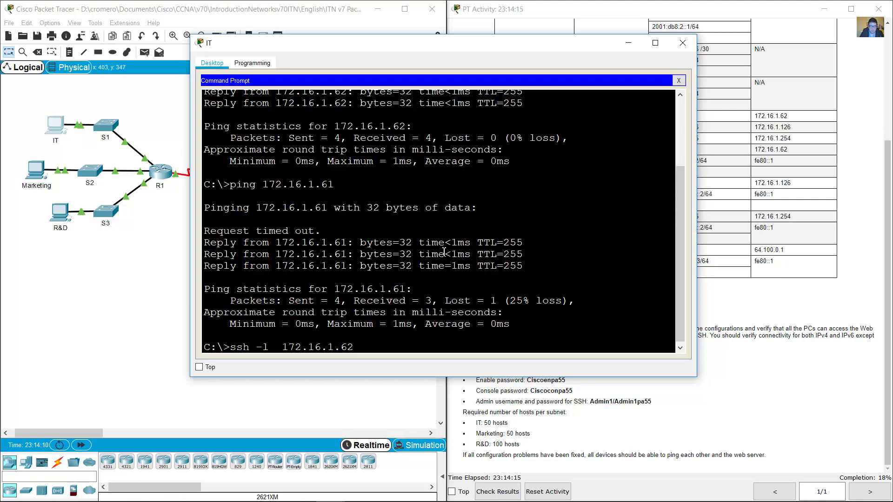
pyautogui.write('min1')
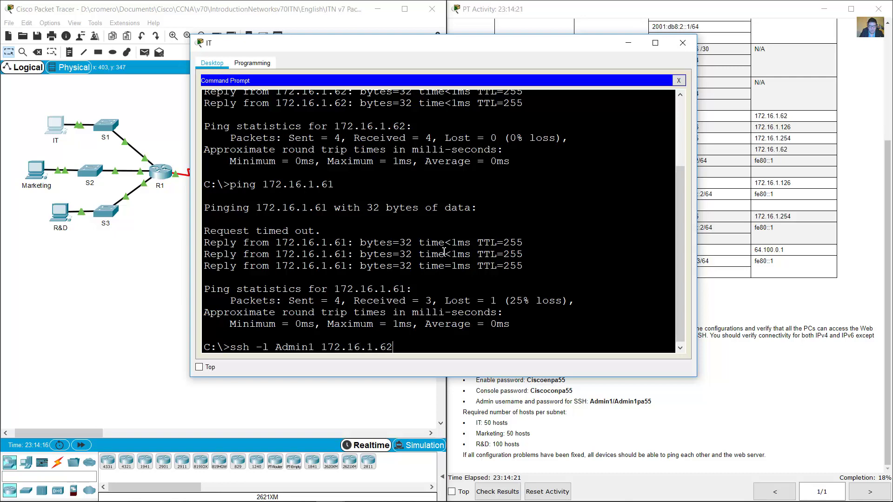
pyautogui.press('Return')
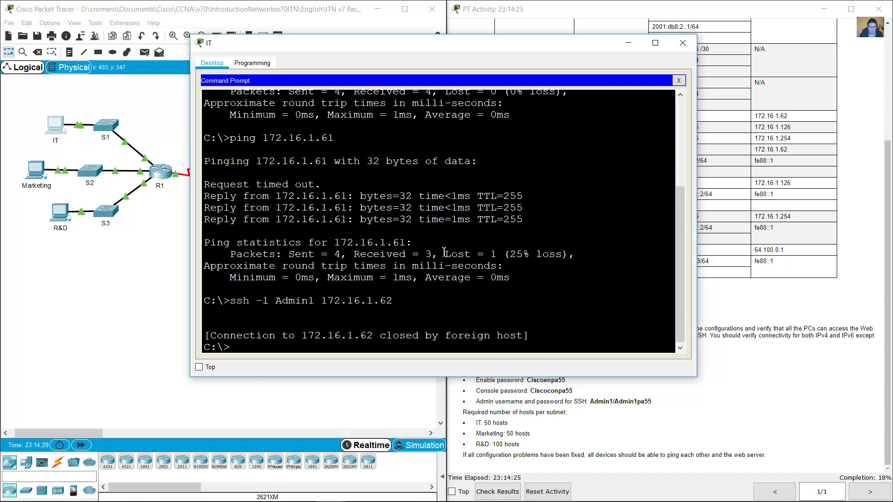
# Note the connection-closed-by-foreign-host message and close the IT PC window.
pyautogui.moveTo(630, 46); pyautogui.dragTo(593, 51)
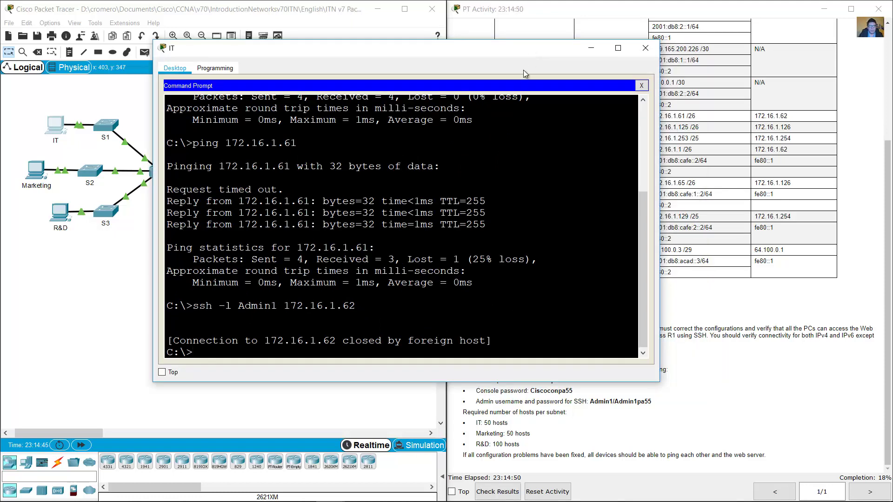
pyautogui.moveTo(330, 340); pyautogui.dragTo(495, 339)
pyautogui.click(347, 351)
pyautogui.click(645, 48)
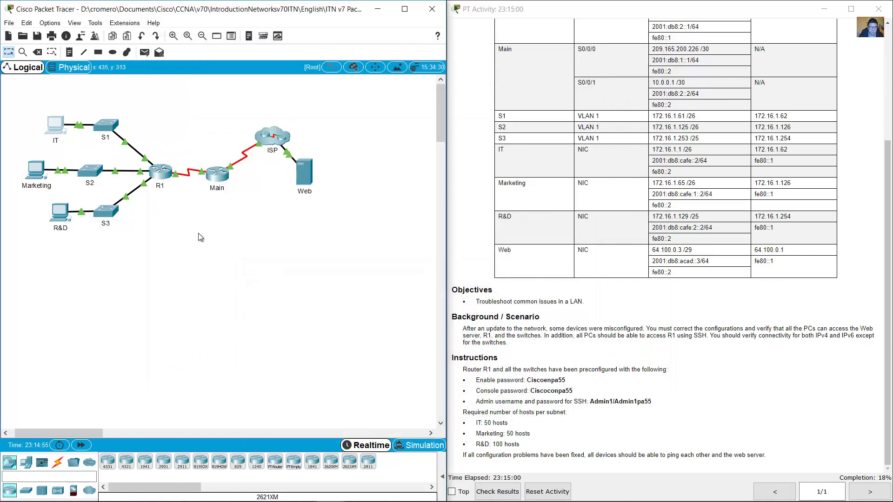
# Run a console cable from the IT PC's RS 232 port to R1's Console port, then open the IT PC's Desktop.
pyautogui.moveTo(187, 123); pyautogui.dragTo(177, 229)
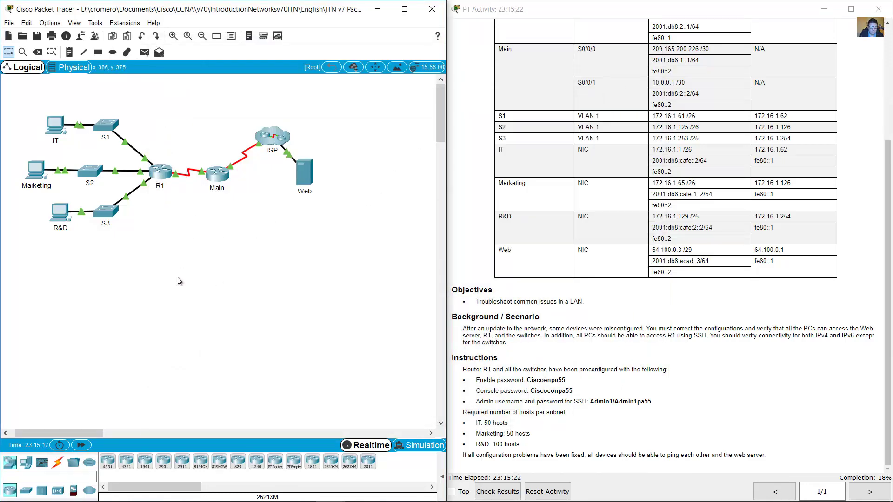
pyautogui.click(58, 462)
pyautogui.click(126, 462)
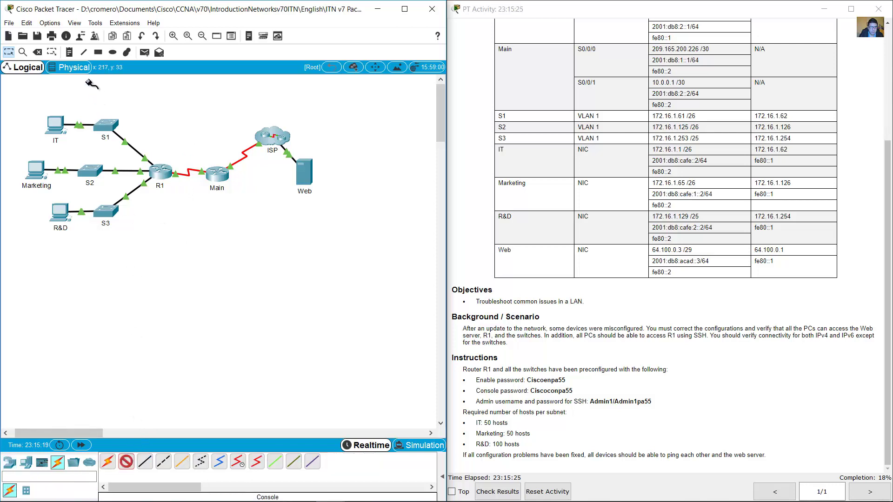
pyautogui.click(59, 122)
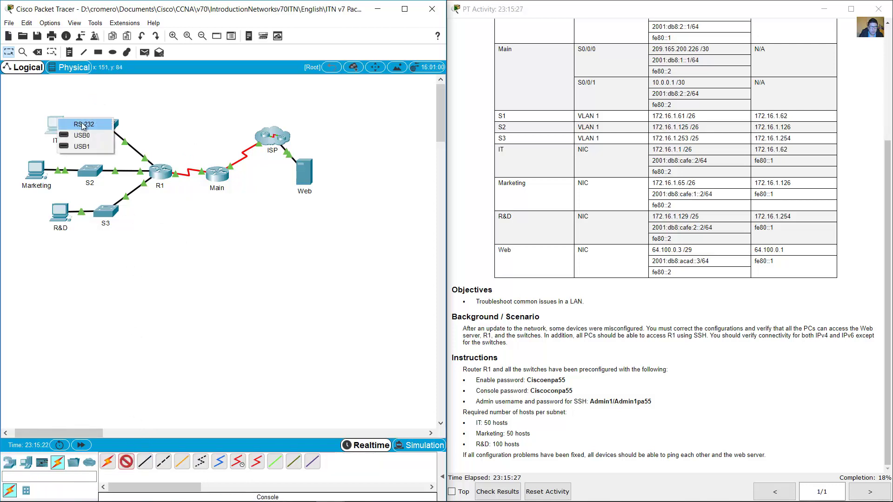
pyautogui.click(84, 125)
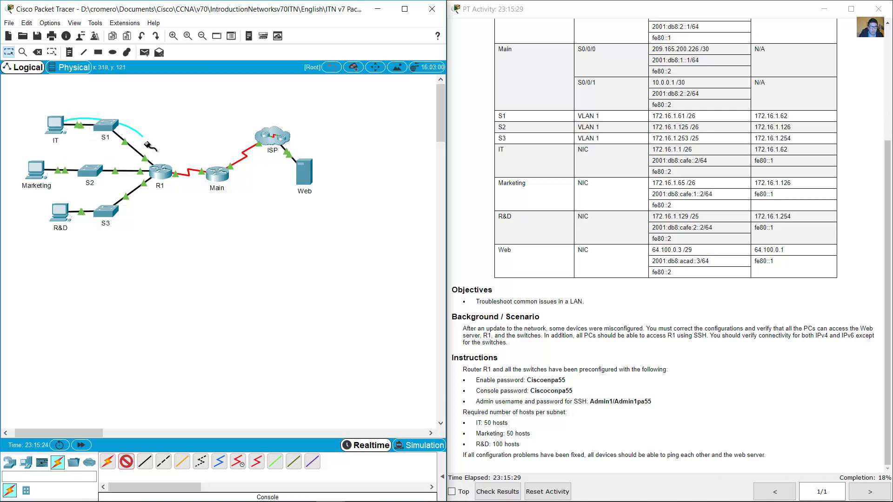
pyautogui.click(161, 172)
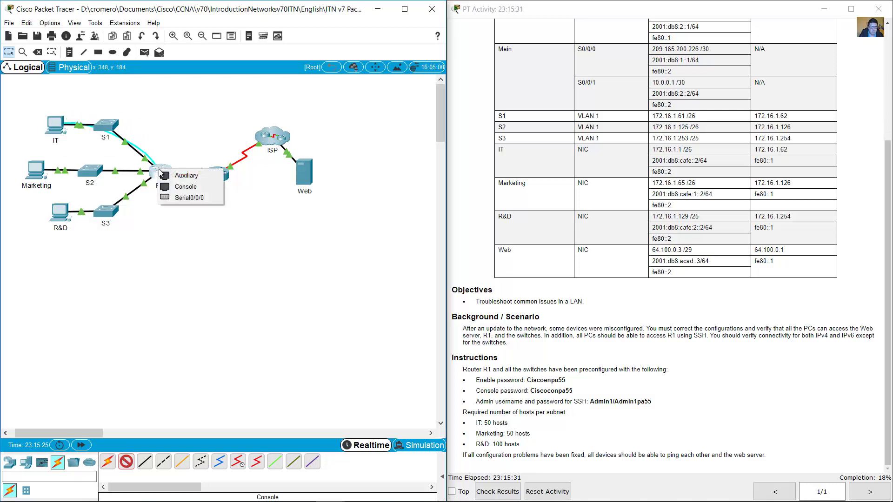
pyautogui.click(193, 187)
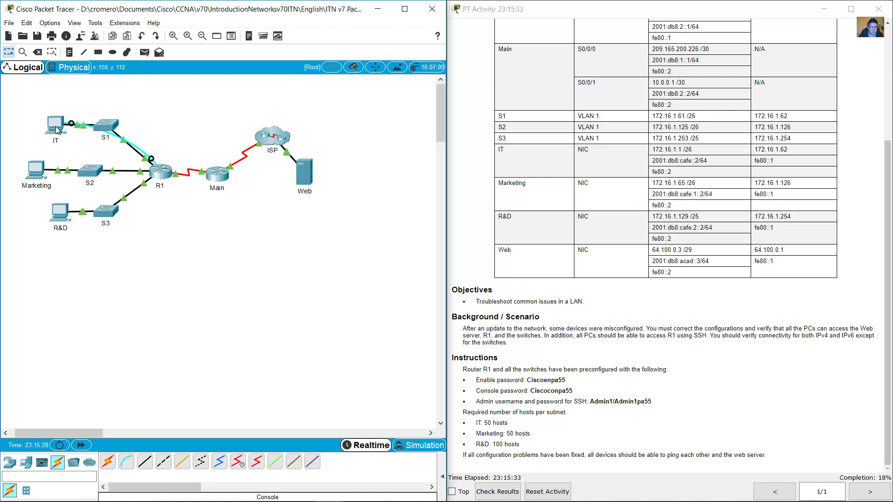
pyautogui.click(57, 128)
pyautogui.click(641, 86)
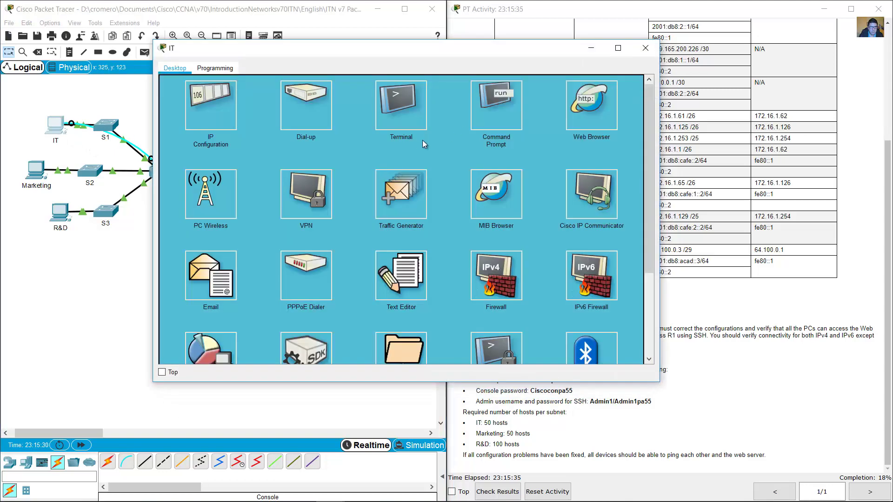
# Open the IT PC's Terminal to R1 and log in with the console password.
pyautogui.click(410, 120)
pyautogui.click(621, 180)
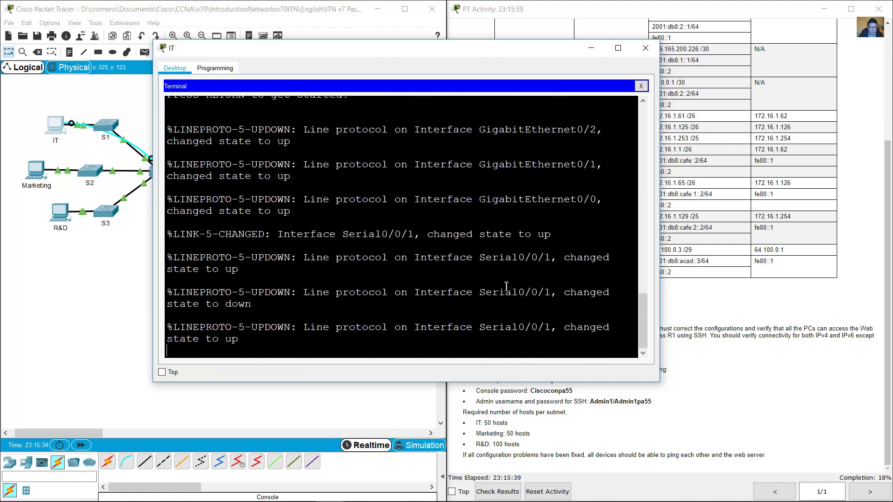
pyautogui.press('Return')
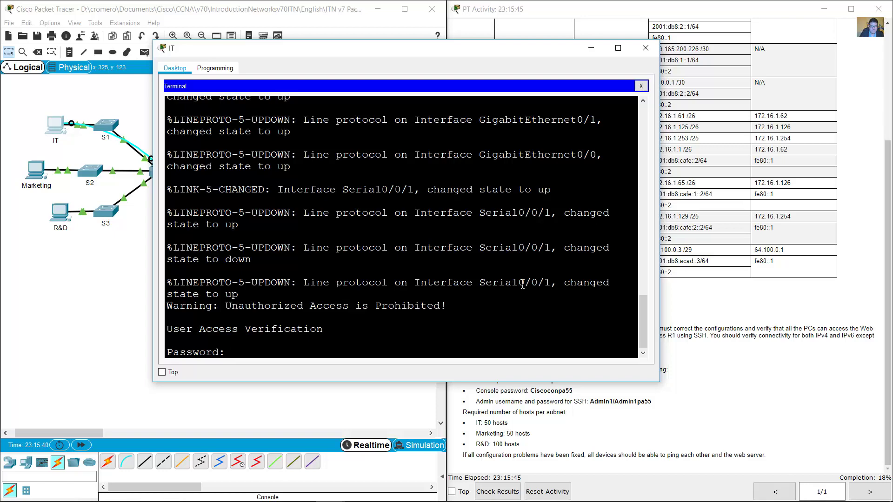
pyautogui.click(813, 380)
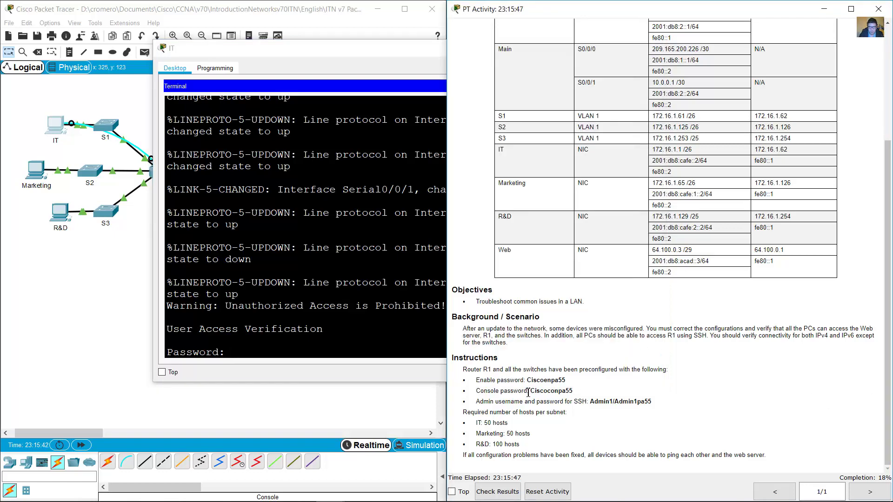
pyautogui.moveTo(527, 392); pyautogui.dragTo(582, 390)
pyautogui.click(564, 390)
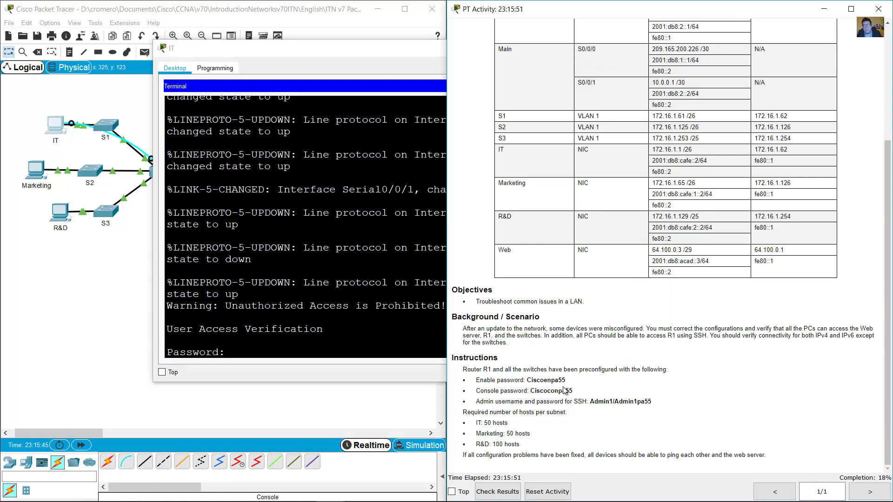
pyautogui.click(393, 355)
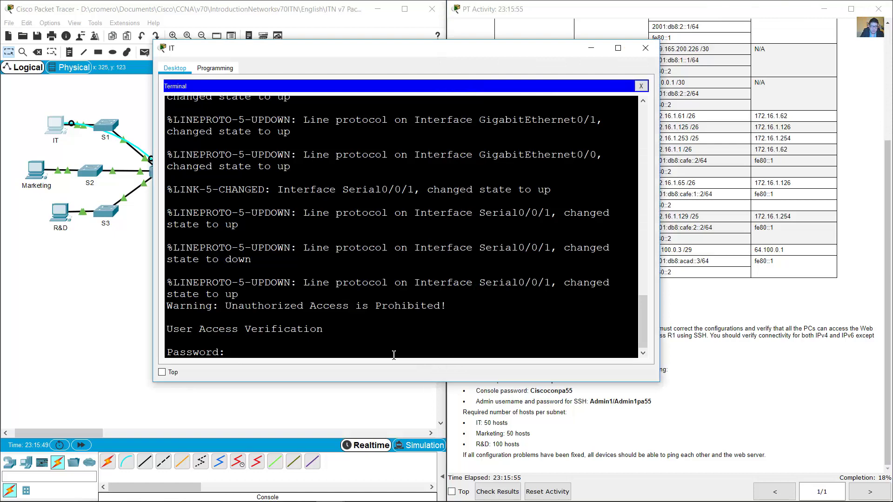
pyautogui.press('Return')
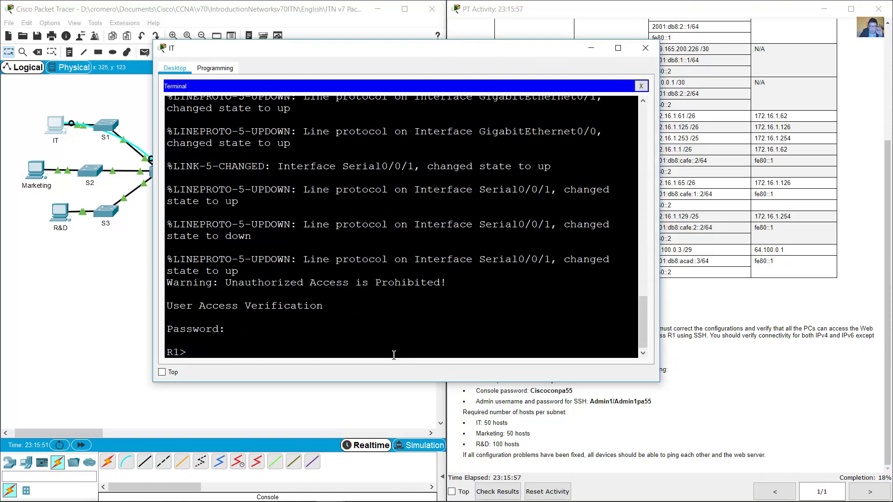
# Enter R1's privileged mode with enable and the enable password from the instructions.
pyautogui.write('en')
pyautogui.press('Return')
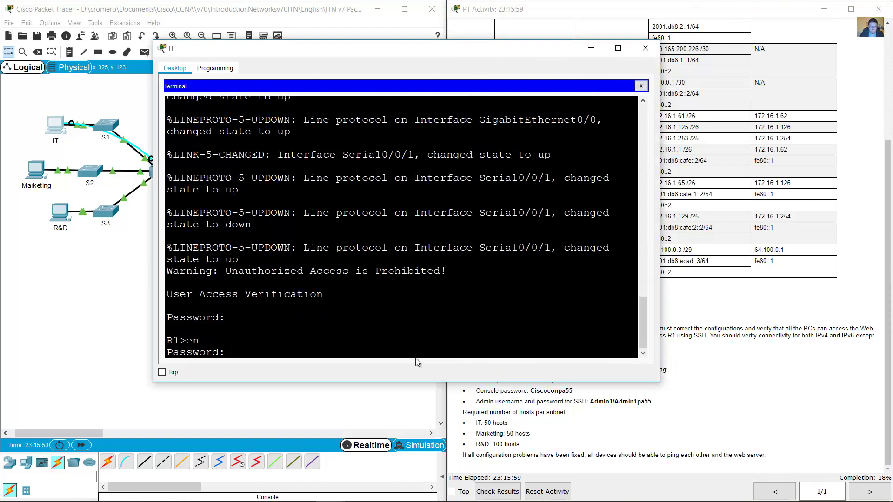
pyautogui.click(651, 382)
pyautogui.moveTo(525, 380); pyautogui.dragTo(573, 382)
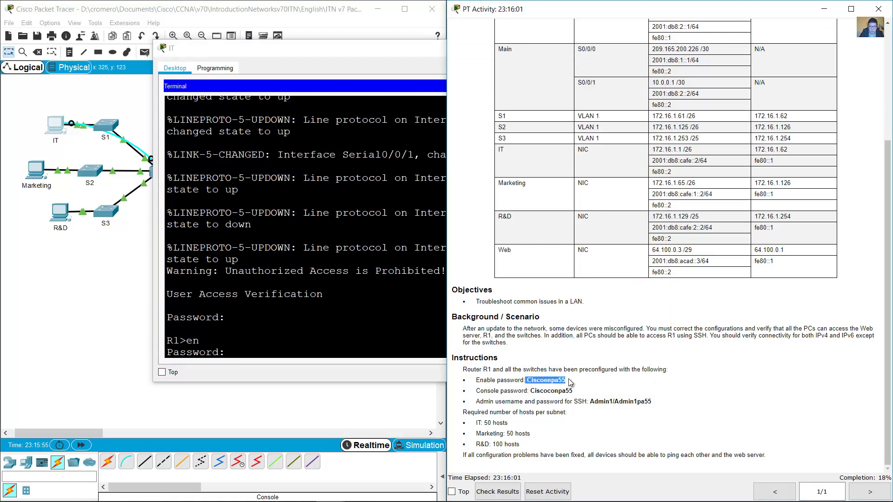
pyautogui.click(378, 328)
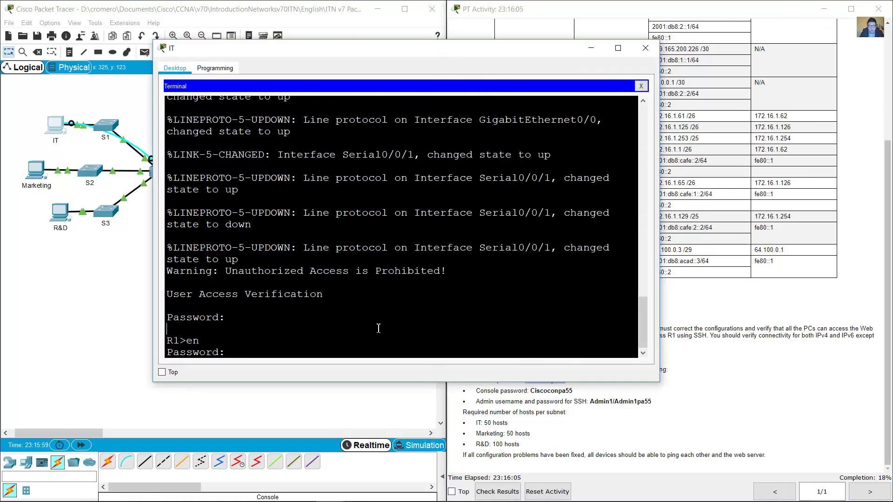
pyautogui.press('Return')
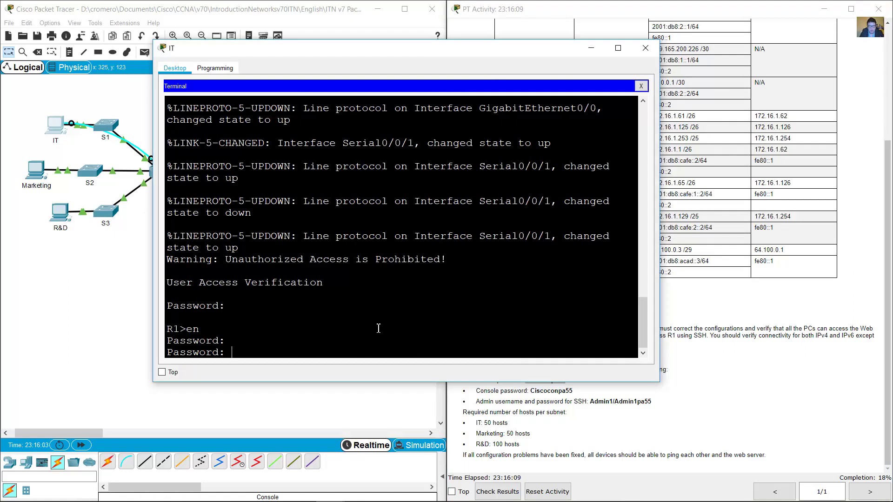
pyautogui.press('Return')
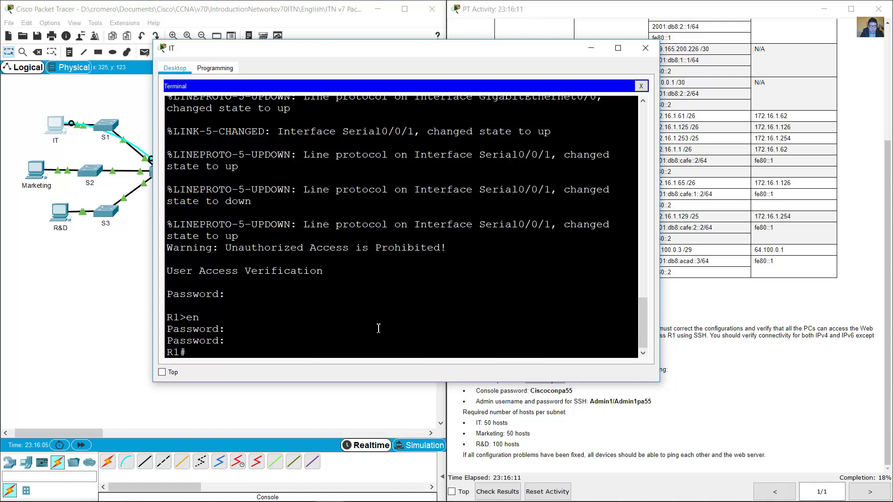
# Display R1's running configuration with sh run.
pyautogui.write('sh run')
pyautogui.press('Return')
pyautogui.press('space')
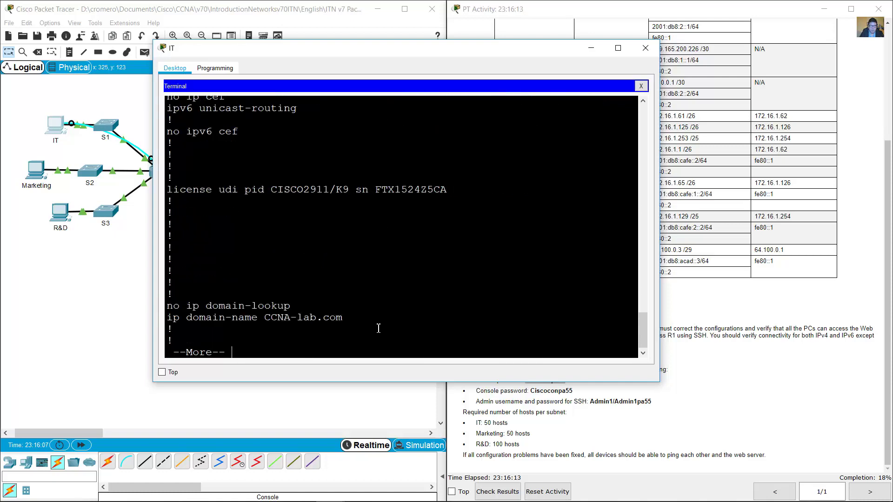
# Page through R1's config and compare G0/0's IPv4 and IPv6 addresses with the table.
pyautogui.press('space')
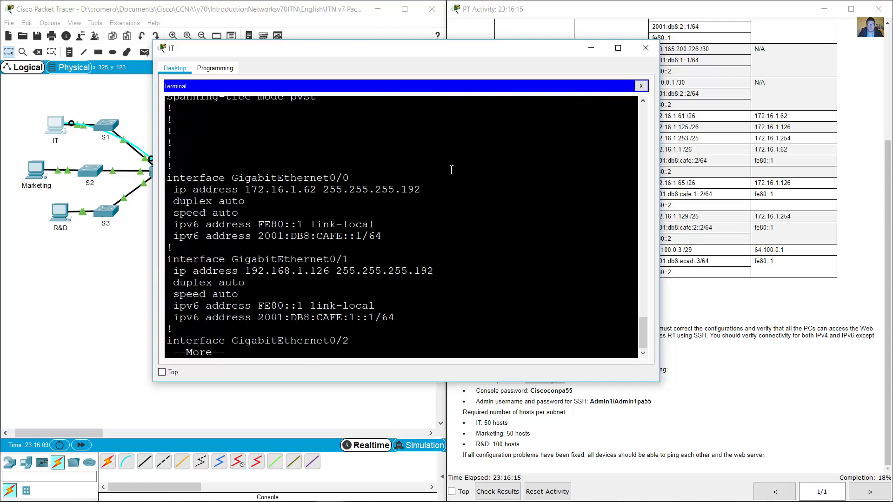
pyautogui.moveTo(340, 45); pyautogui.dragTo(227, 27)
pyautogui.moveTo(545, 153); pyautogui.dragTo(450, 154)
pyautogui.scroll(3, 699, 199)
pyautogui.scroll(1, 698, 197)
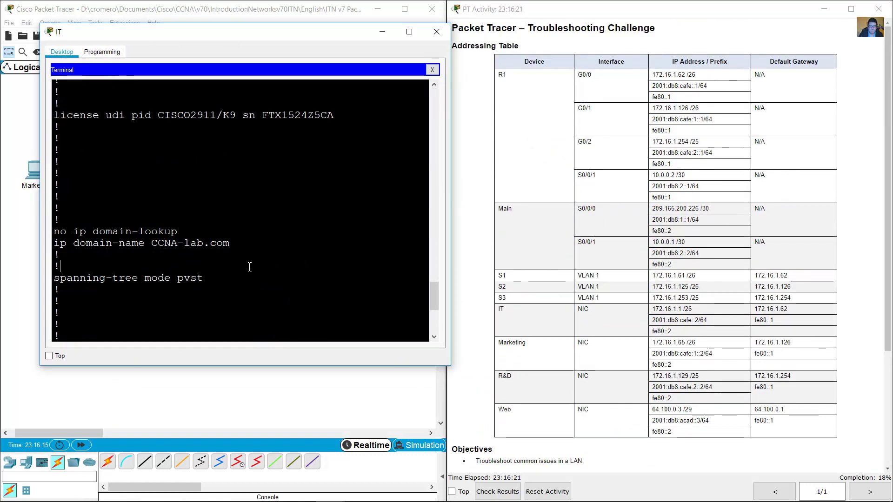
pyautogui.press('space')
pyautogui.moveTo(138, 159); pyautogui.dragTo(125, 195)
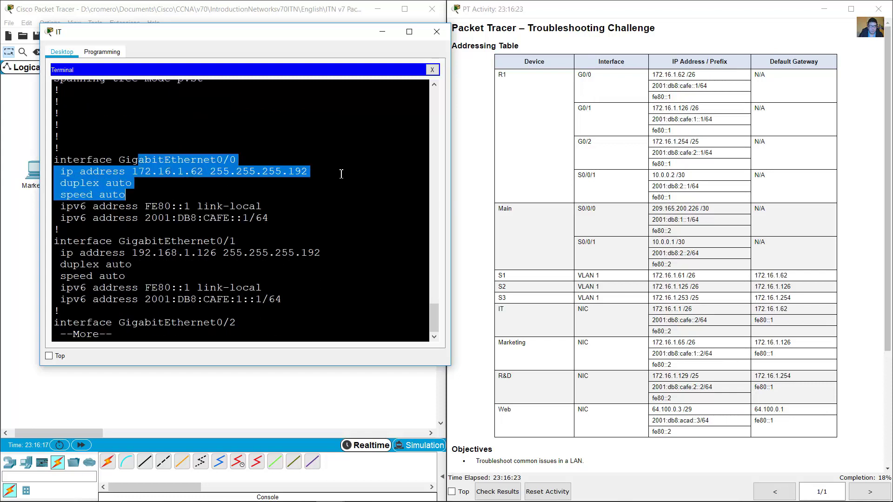
pyautogui.moveTo(582, 74); pyautogui.dragTo(724, 100)
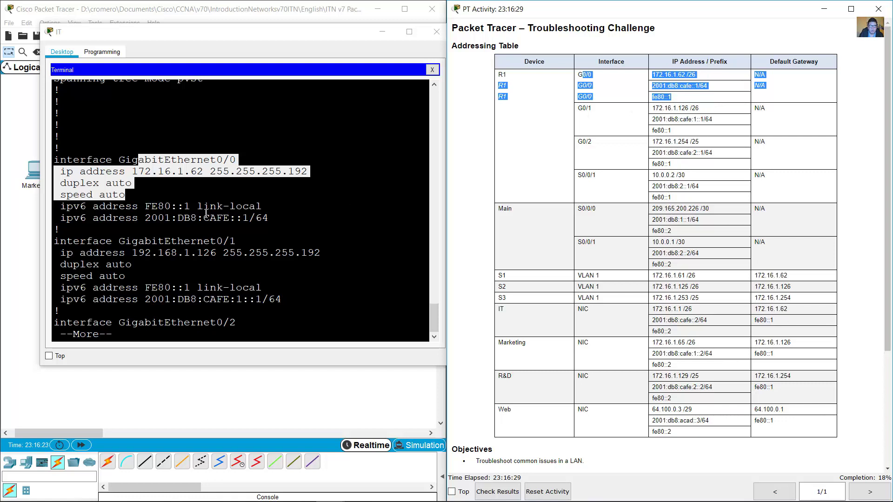
pyautogui.moveTo(145, 206); pyautogui.dragTo(57, 206)
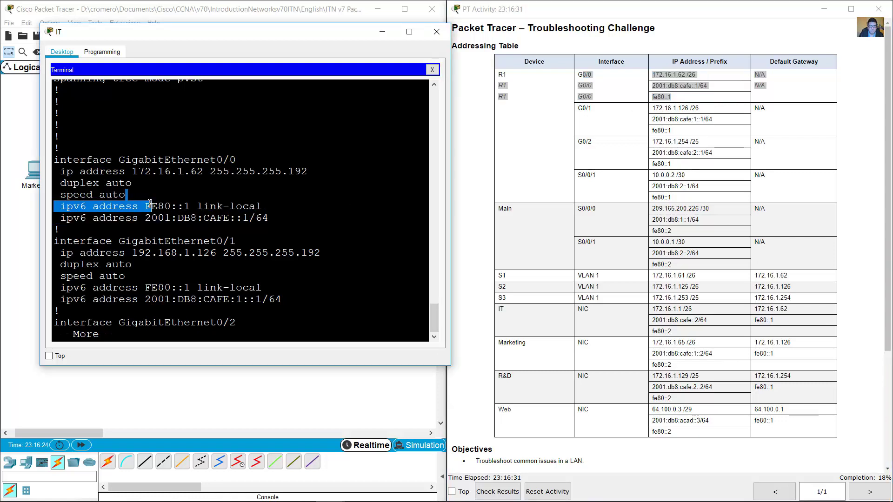
pyautogui.moveTo(151, 206); pyautogui.dragTo(292, 223)
pyautogui.click(292, 223)
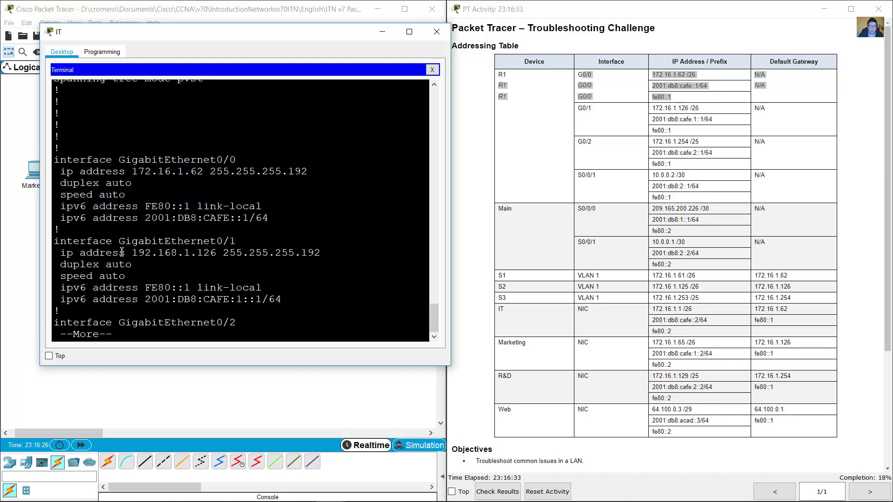
# Spot that R1's G0/1 is 192.168.1.126 instead of the table's 172.16.1.126.
pyautogui.moveTo(120, 240); pyautogui.dragTo(300, 300)
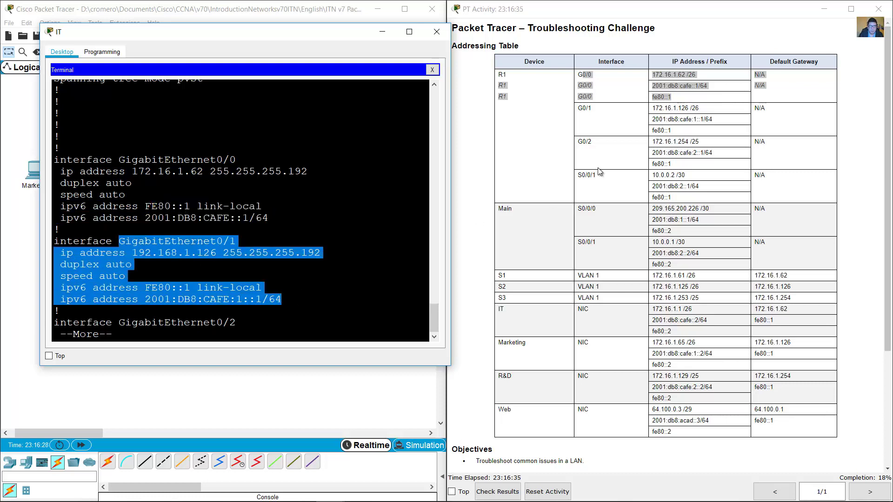
pyautogui.moveTo(576, 110); pyautogui.dragTo(703, 134)
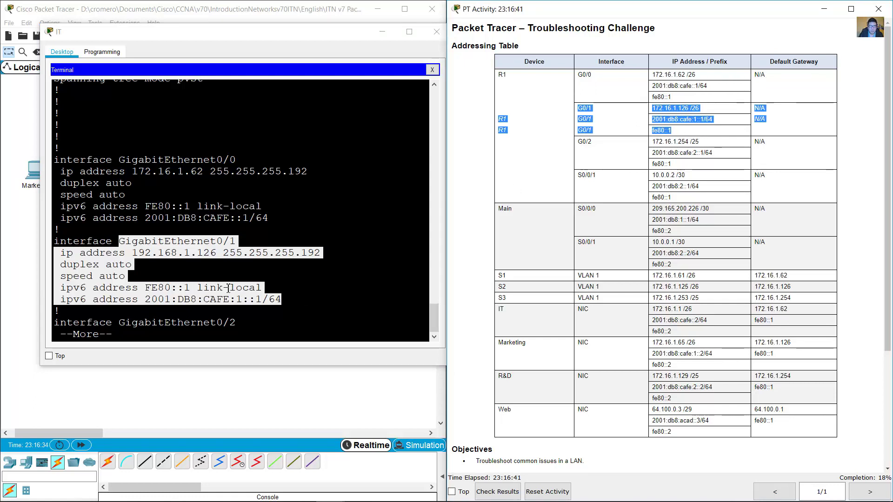
pyautogui.moveTo(131, 253); pyautogui.dragTo(236, 253)
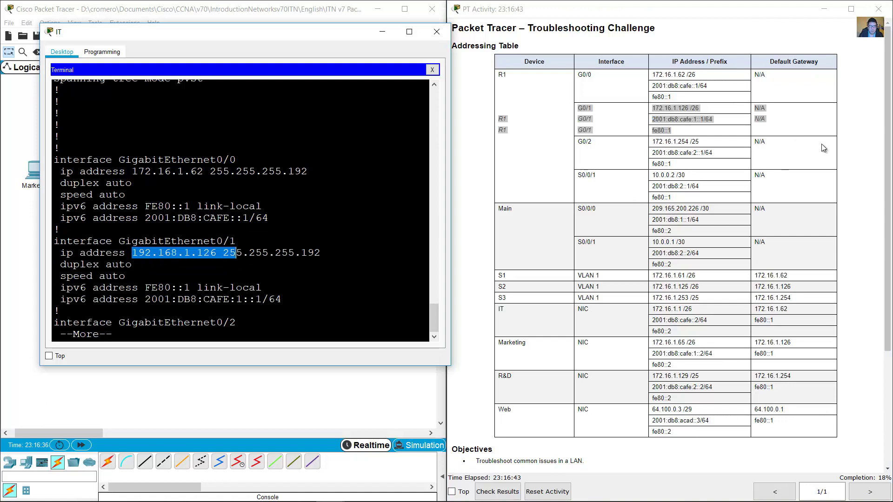
pyautogui.click(712, 123)
pyautogui.moveTo(654, 109); pyautogui.dragTo(692, 109)
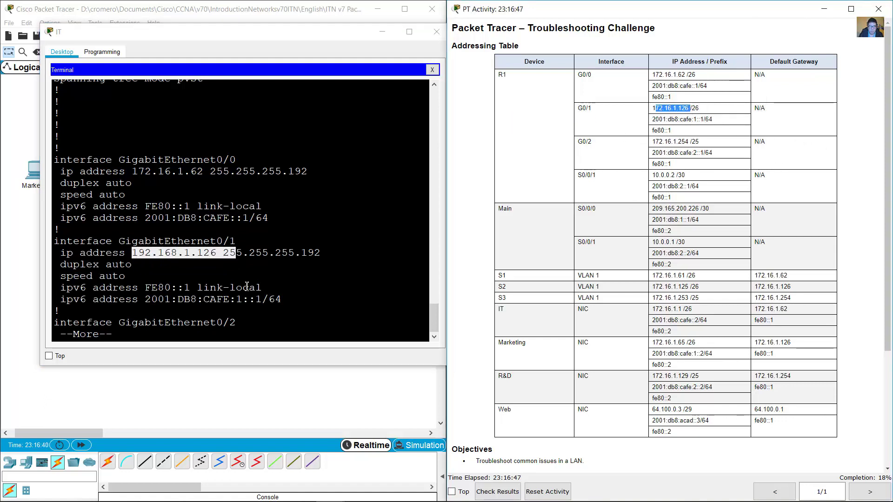
pyautogui.click(184, 264)
pyautogui.moveTo(132, 253); pyautogui.dragTo(221, 258)
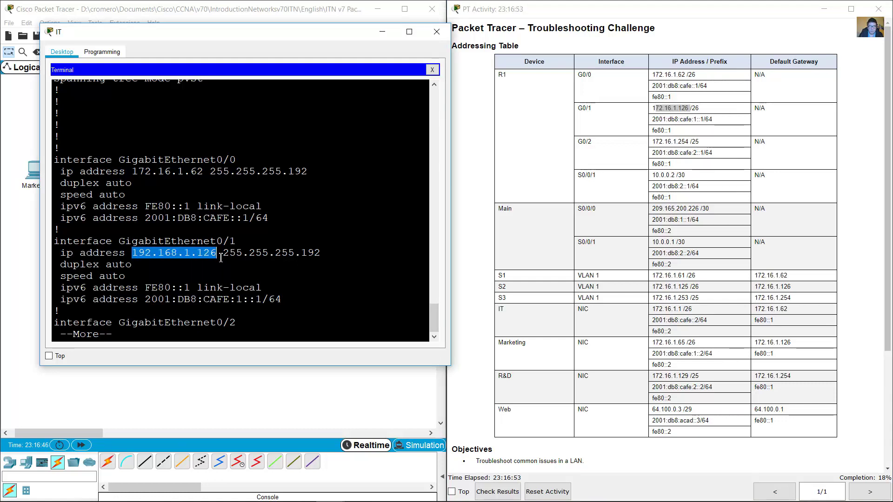
pyautogui.click(236, 273)
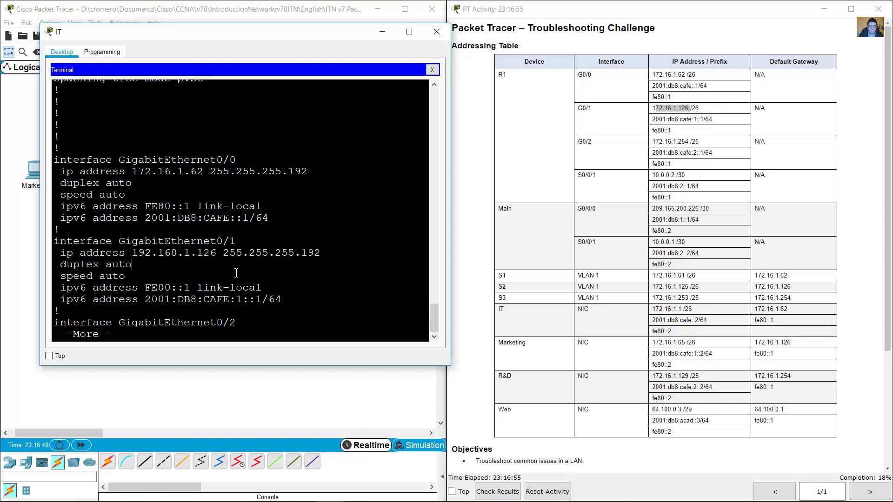
# Quit the config listing and enter interface configuration for G0/1 via conf term.
pyautogui.write('q')
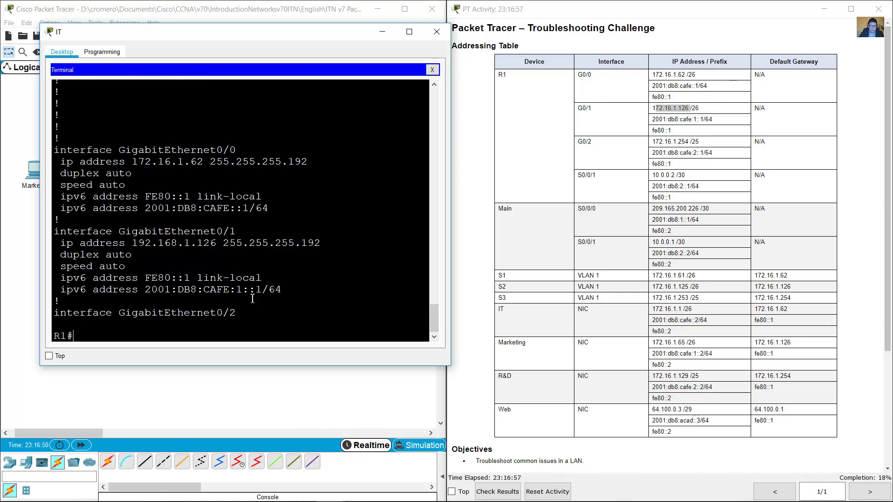
pyautogui.write('conf term')
pyautogui.press('Return')
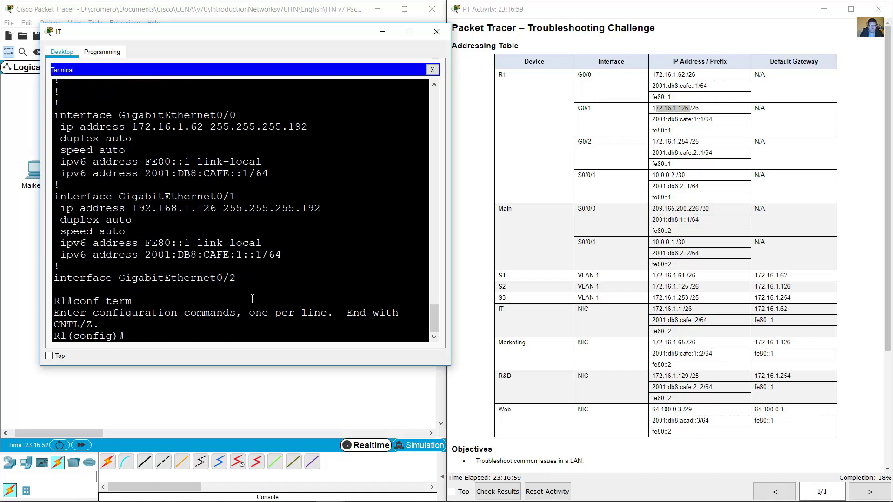
pyautogui.write('int g0/1')
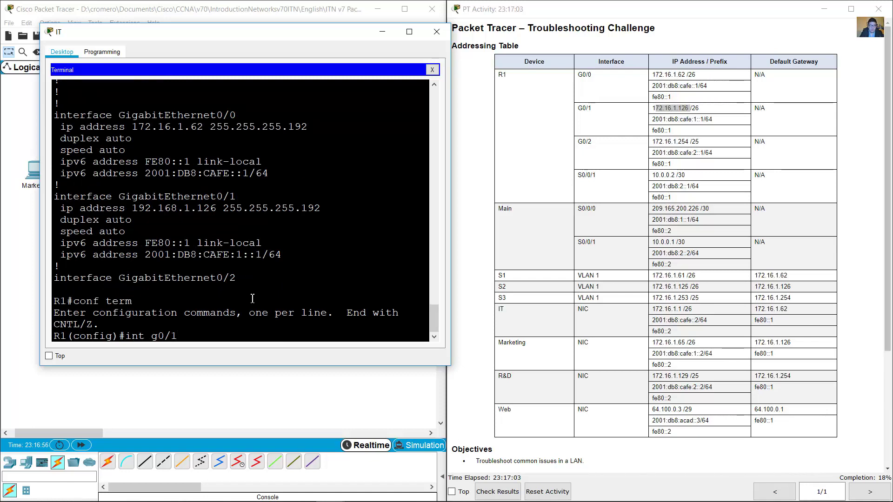
pyautogui.press('Return')
# Assign G0/1 172.16.1.126 255.255.255.192, exit with end, and show the running config.
pyautogui.write('ip addres')
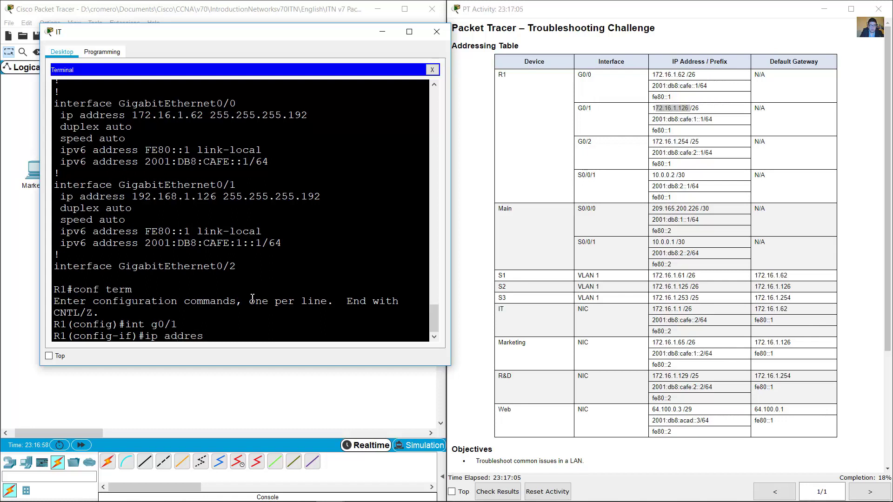
pyautogui.write('s 172.16.1.126')
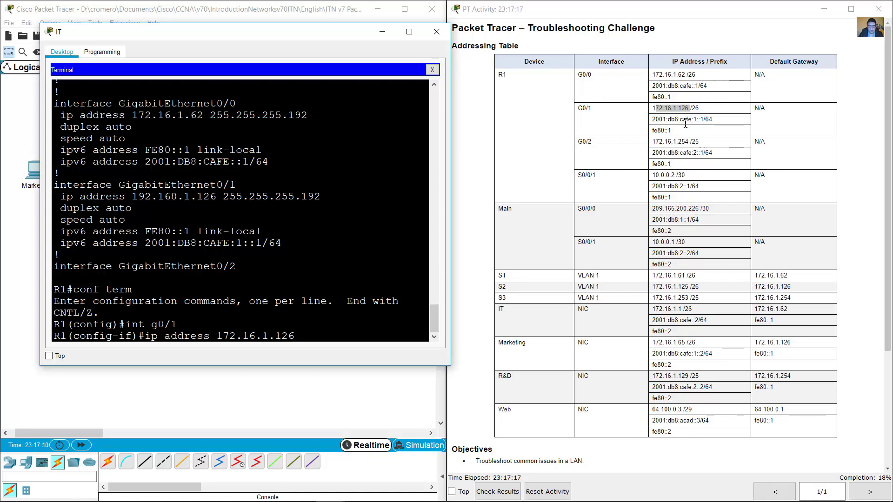
pyautogui.click(705, 109)
pyautogui.doubleClick(694, 110)
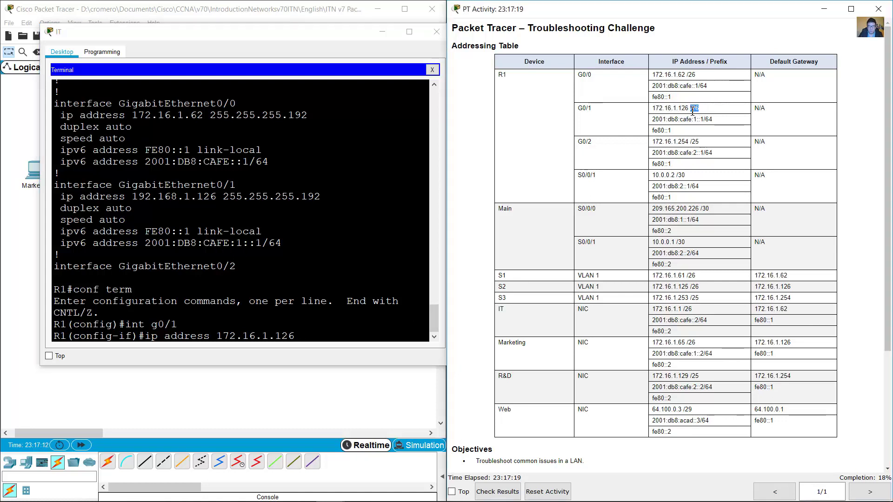
pyautogui.click(330, 341)
pyautogui.write('2')
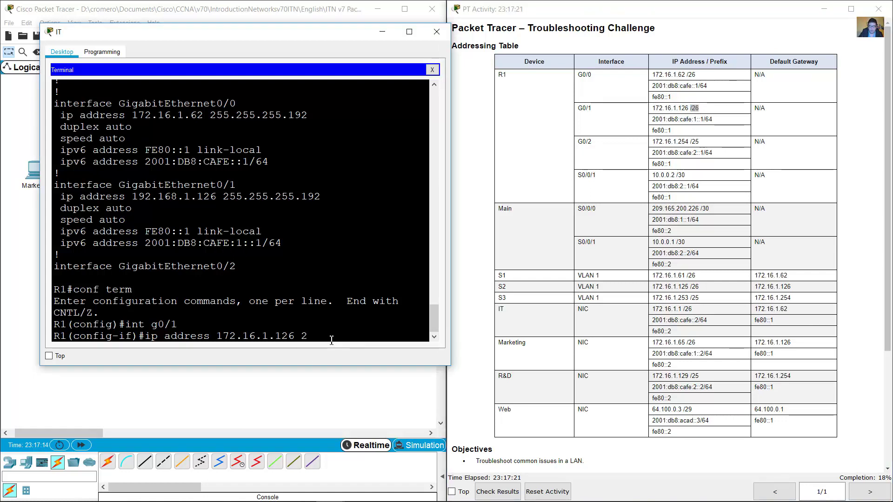
pyautogui.write('55.255.255.192')
pyautogui.press('Return')
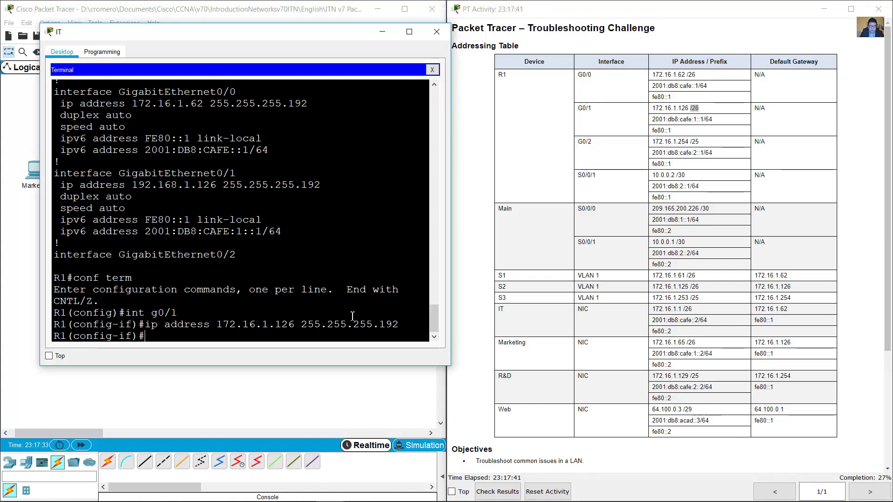
pyautogui.write('end')
pyautogui.press('Return')
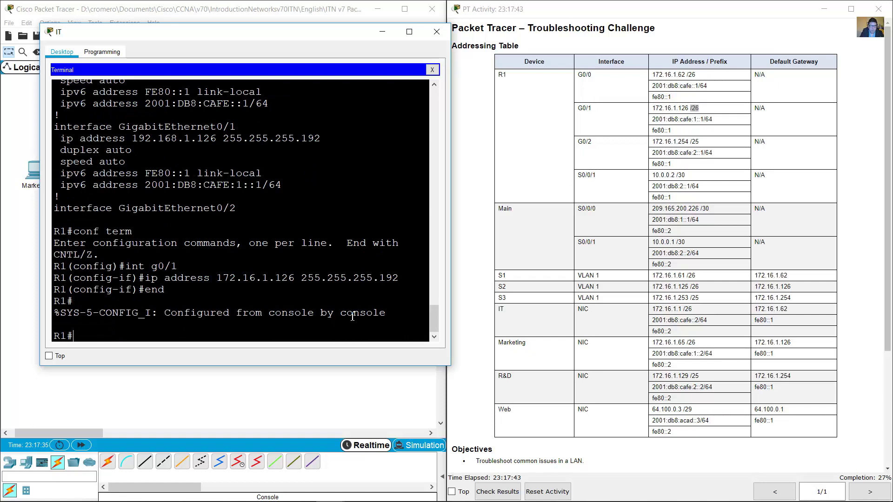
pyautogui.write('sh run')
pyautogui.press('Return')
# Page through R1's running config and check G0/0, G0/1 (172.16.1.126) and S0/0/1 against the table.
pyautogui.press('space')
pyautogui.press('space')
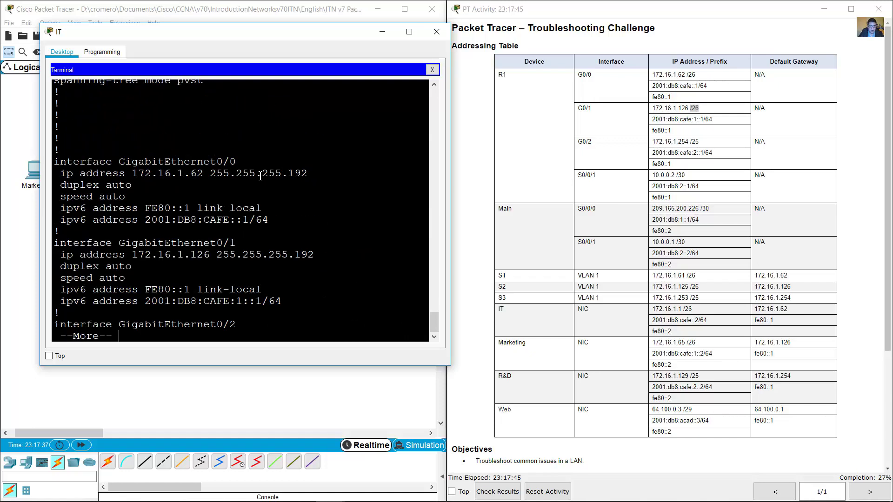
pyautogui.moveTo(158, 163); pyautogui.dragTo(266, 226)
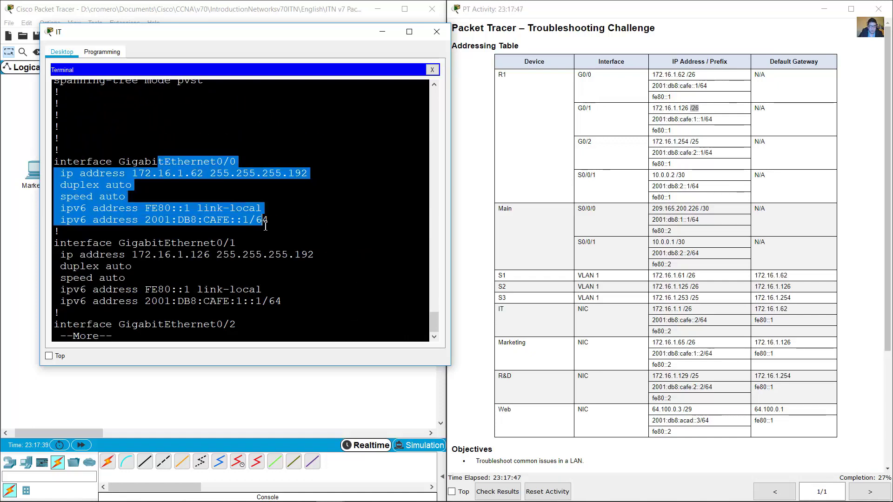
pyautogui.moveTo(106, 243); pyautogui.dragTo(288, 311)
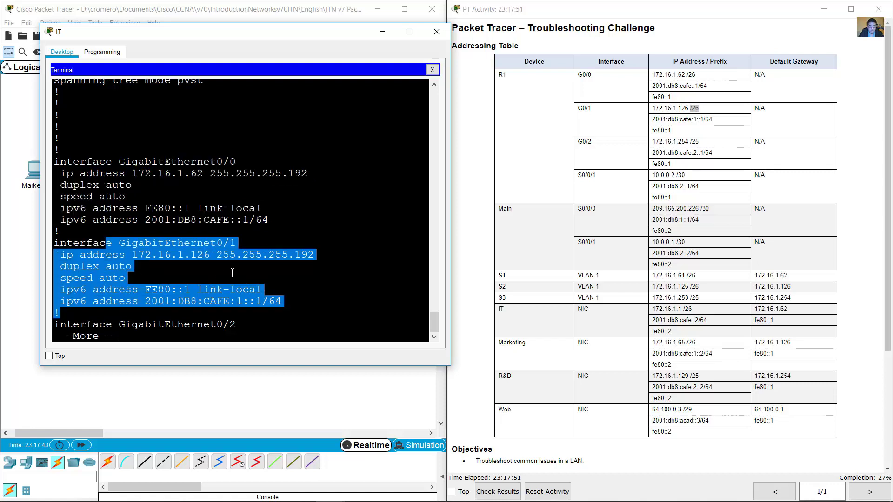
pyautogui.press('space')
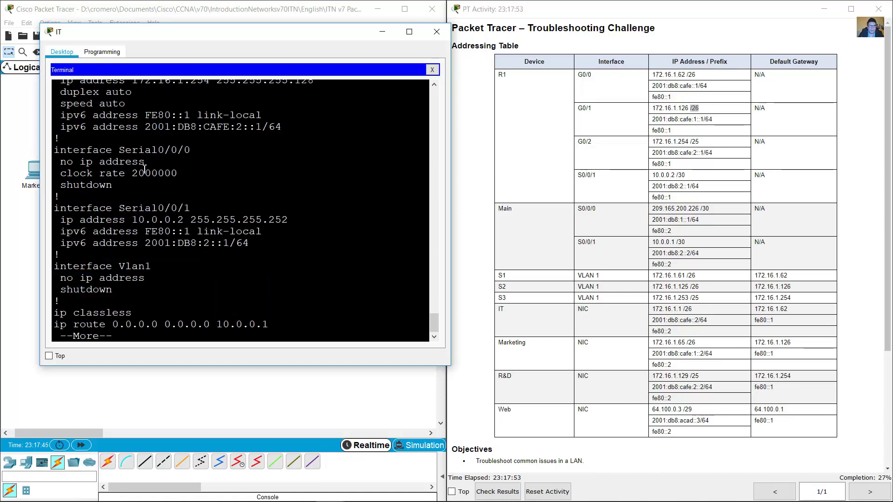
pyautogui.moveTo(100, 208); pyautogui.dragTo(264, 248)
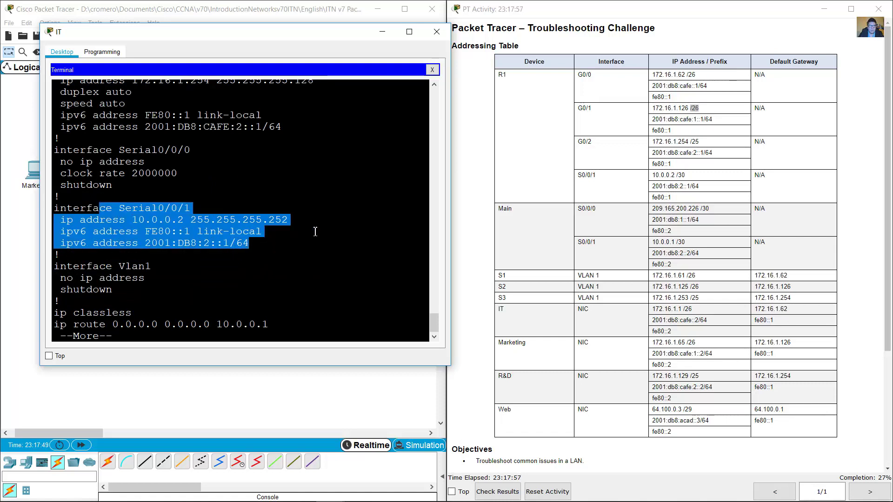
pyautogui.moveTo(580, 178); pyautogui.dragTo(708, 199)
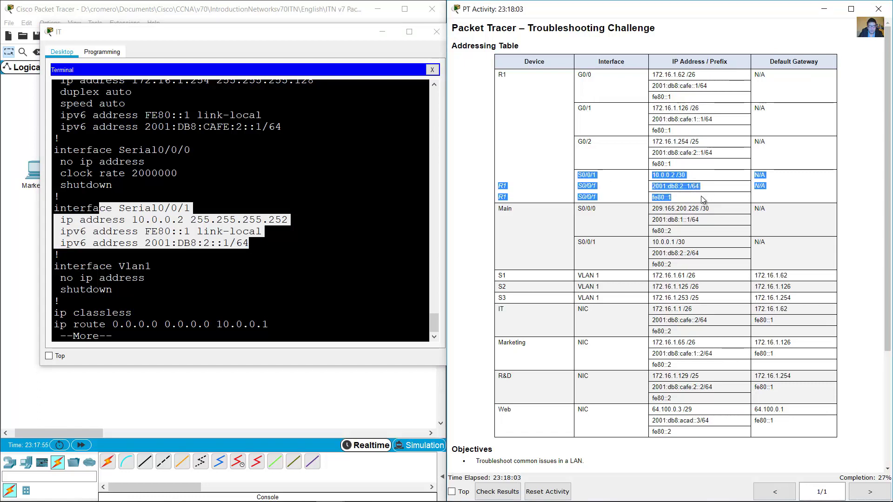
# Match G0/2's 172.16.1.254 255.255.255.128 to the table's /25, then page to the end of the listing.
pyautogui.click(281, 258)
pyautogui.scroll(2, 281, 258)
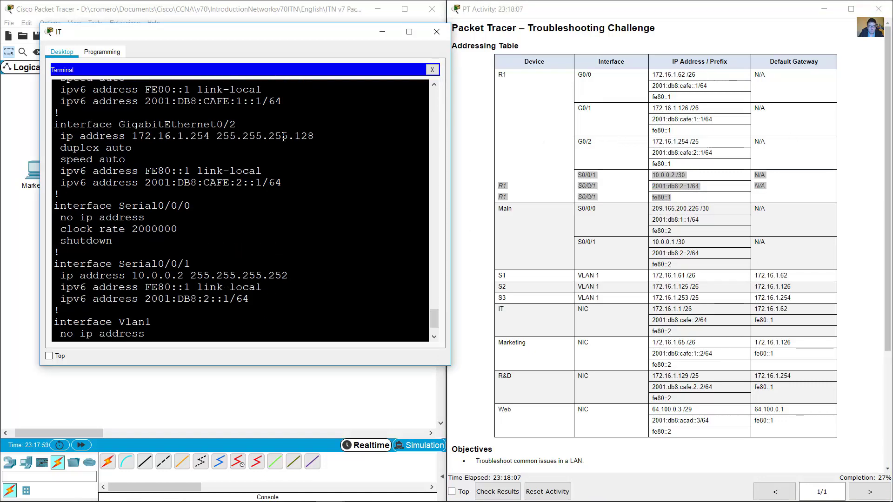
pyautogui.moveTo(95, 127); pyautogui.dragTo(320, 193)
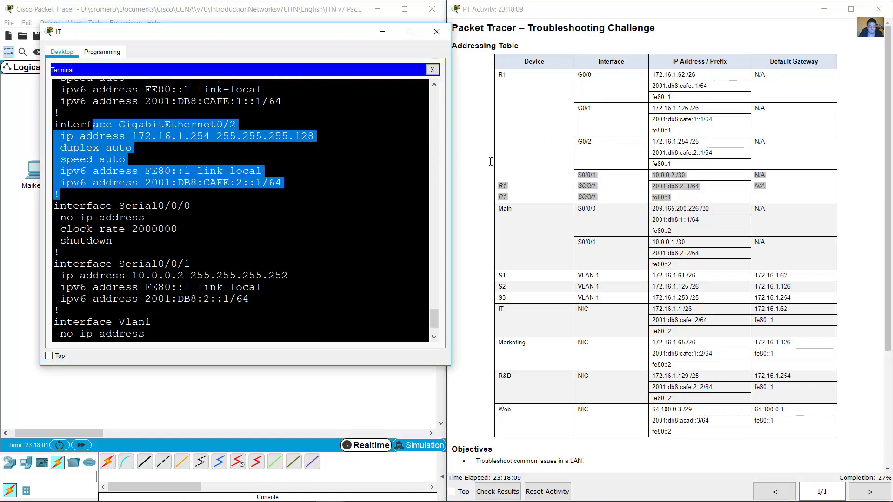
pyautogui.moveTo(581, 142); pyautogui.dragTo(720, 169)
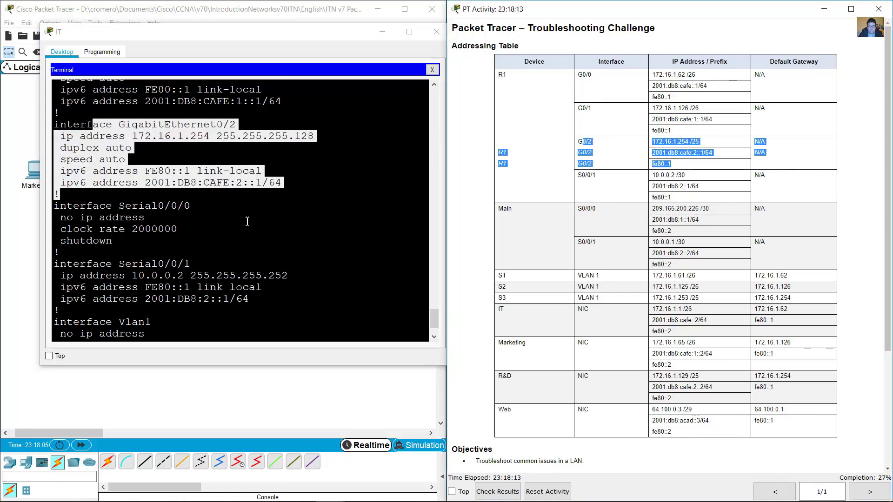
pyautogui.click(220, 260)
pyautogui.scroll(-2, 222, 261)
pyautogui.press('space')
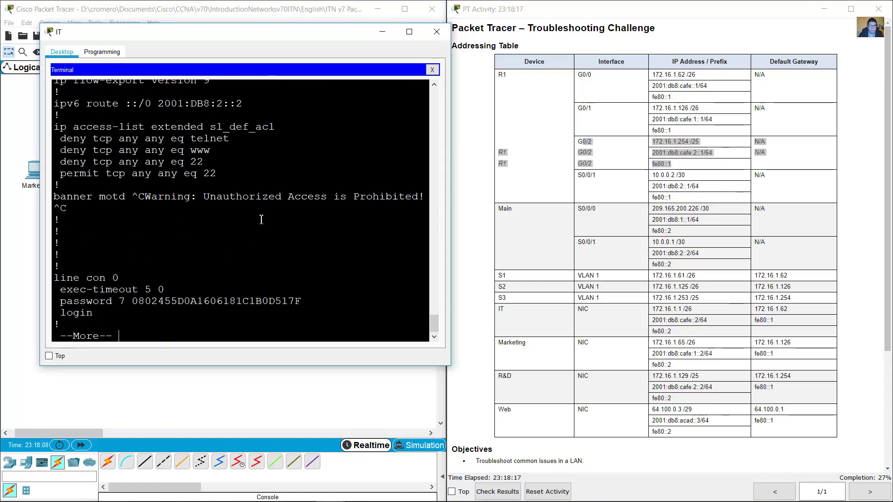
pyautogui.press('space')
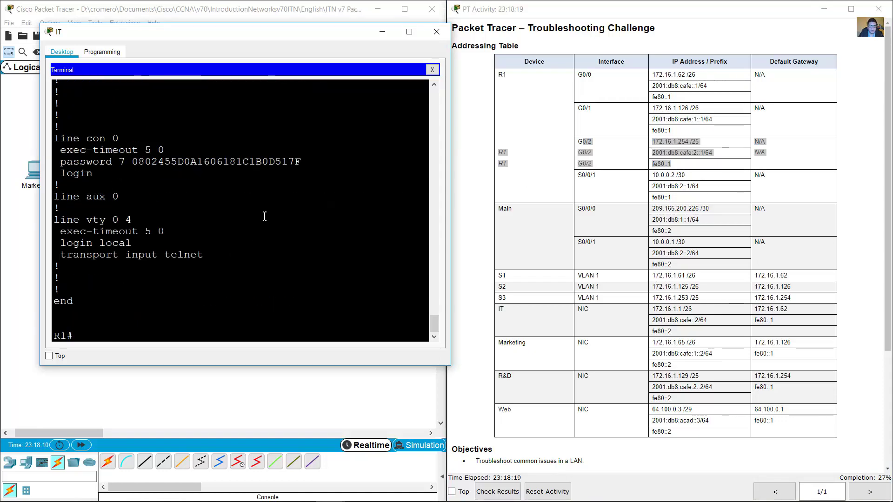
pyautogui.click(493, 379)
pyautogui.scroll(-3, 493, 379)
pyautogui.moveTo(469, 371); pyautogui.dragTo(670, 372)
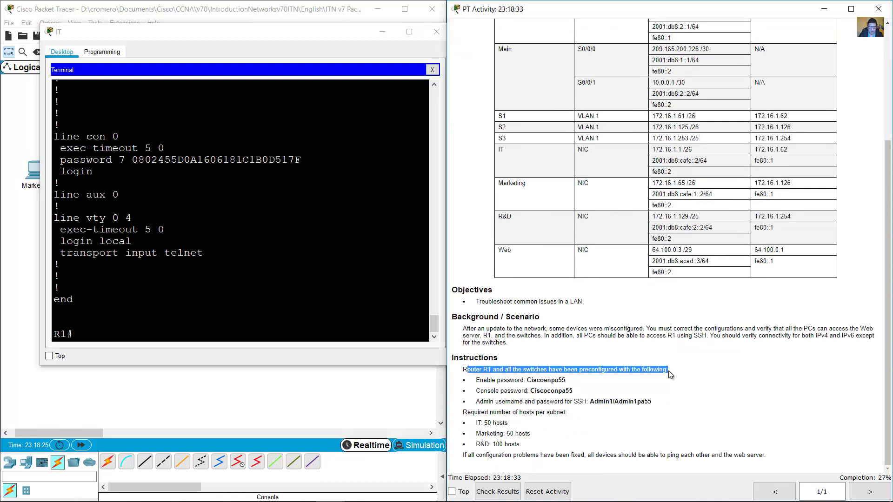
pyautogui.moveTo(481, 381); pyautogui.dragTo(649, 403)
pyautogui.click(479, 401)
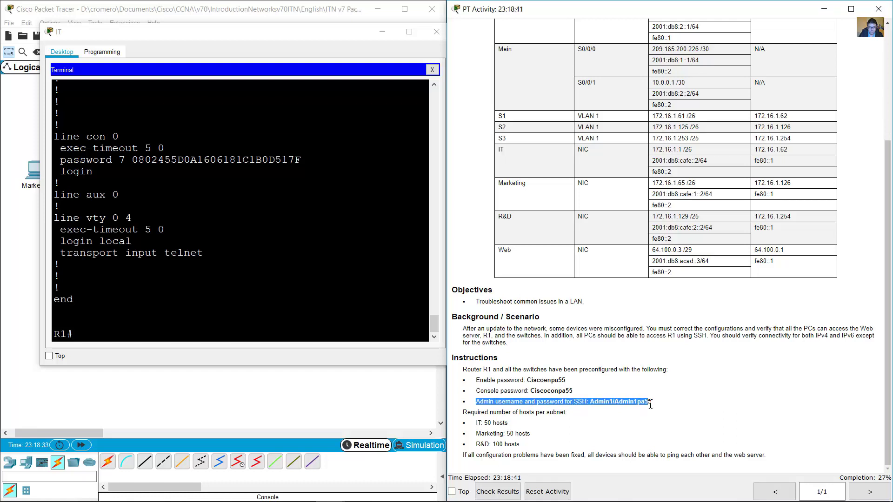
pyautogui.moveTo(480, 370); pyautogui.dragTo(591, 369)
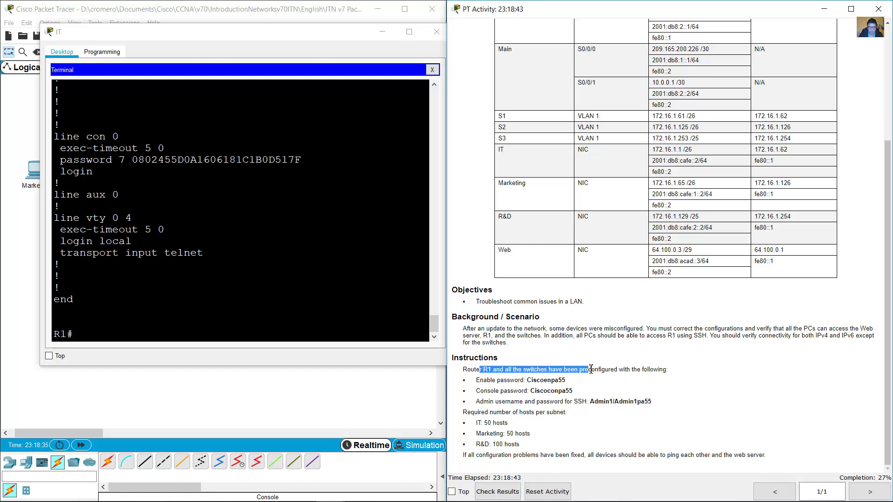
pyautogui.click(334, 313)
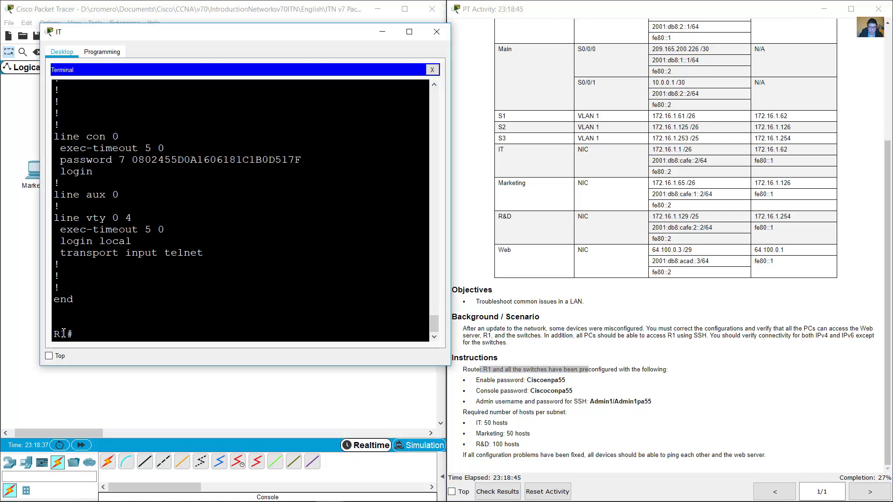
pyautogui.moveTo(64, 333); pyautogui.dragTo(38, 320)
pyautogui.moveTo(58, 217); pyautogui.dragTo(215, 252)
pyautogui.click(112, 240)
pyautogui.moveTo(58, 240); pyautogui.dragTo(126, 242)
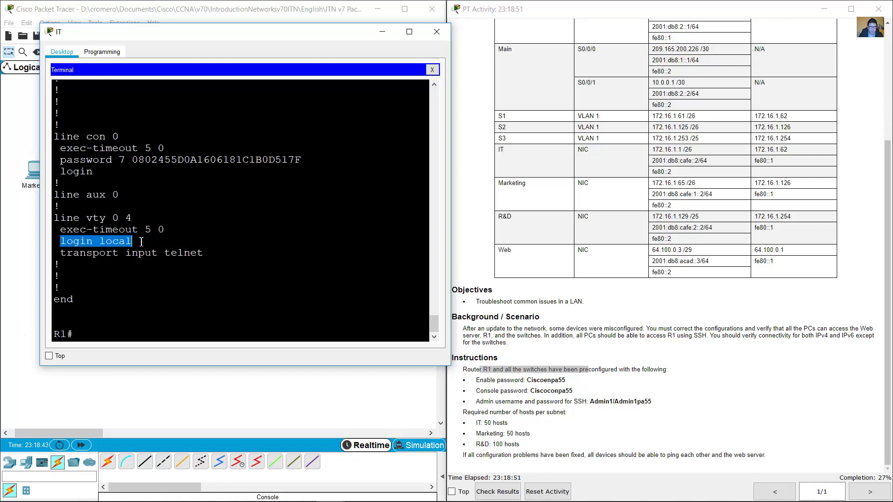
pyautogui.moveTo(60, 256); pyautogui.dragTo(225, 254)
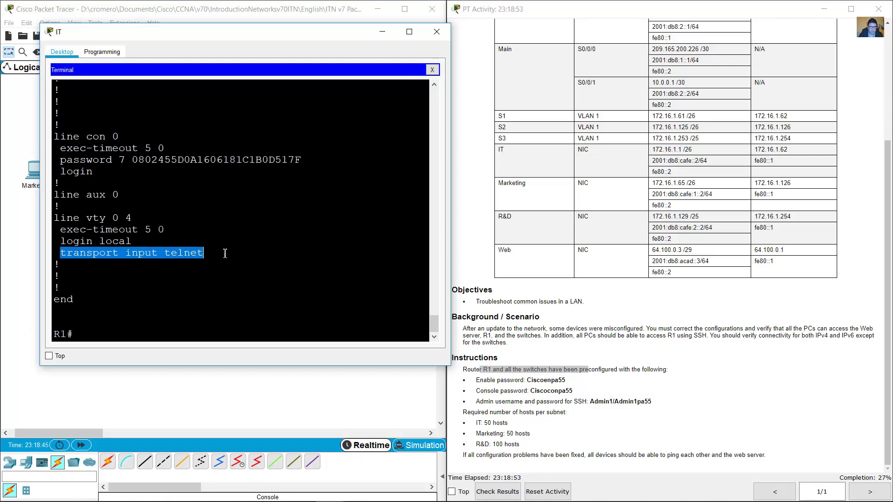
pyautogui.click(218, 253)
pyautogui.doubleClick(177, 252)
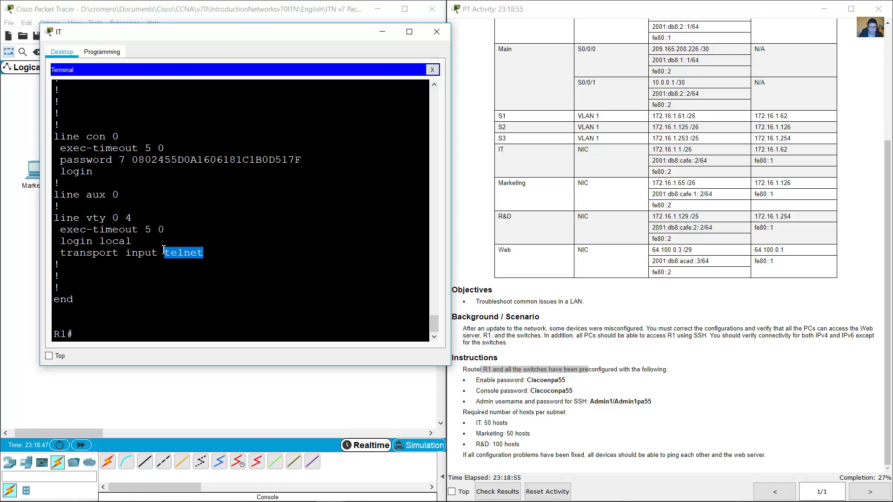
pyautogui.click(142, 327)
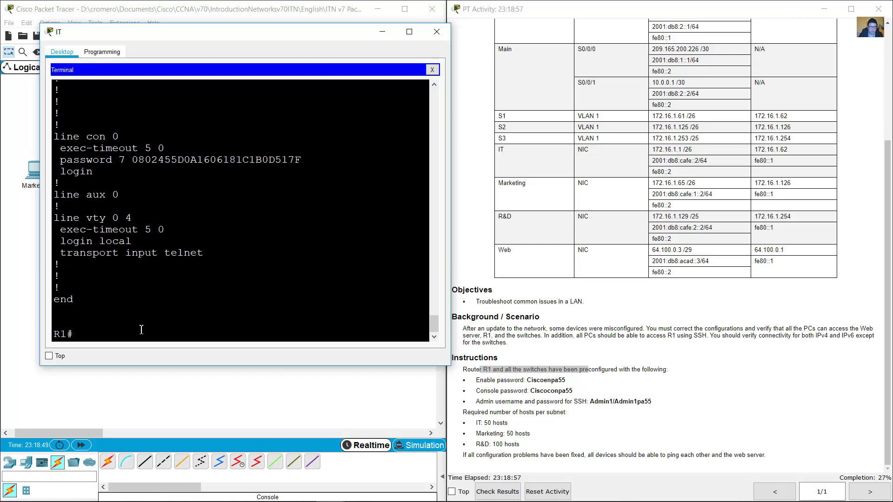
# In global config, set R1's line vty 0 4 to transport input ssh.
pyautogui.write('conf term')
pyautogui.press('Return')
pyautogui.write('int')
pyautogui.press('BackSpace')
pyautogui.press('BackSpace')
pyautogui.press('BackSpace')
pyautogui.write('l')
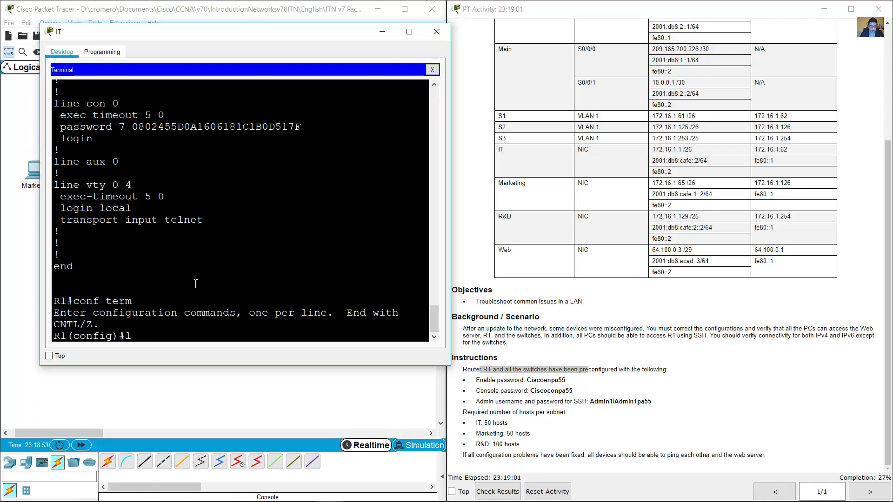
pyautogui.write('ine vty ')
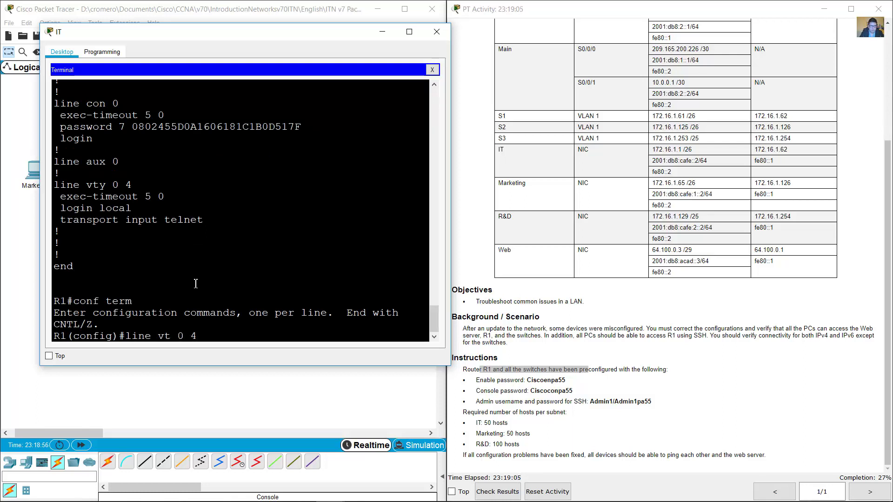
pyautogui.write('0 4')
pyautogui.press('Return')
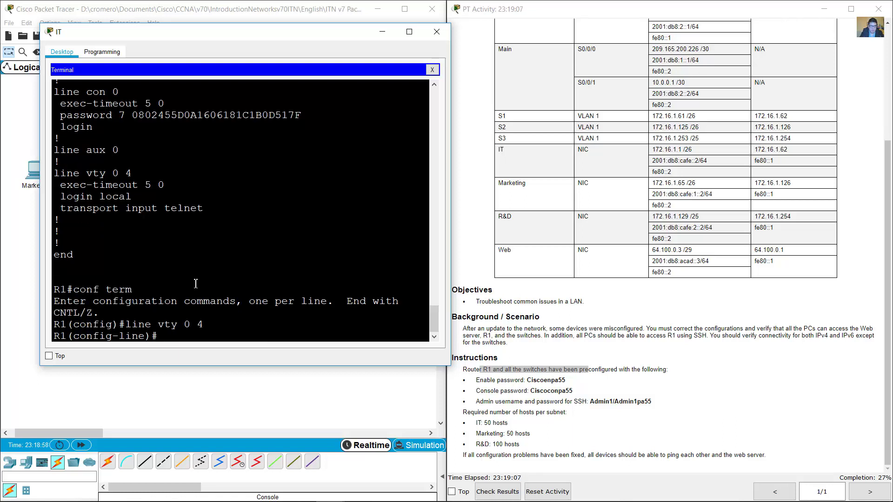
pyautogui.write('transport input ssh')
pyautogui.press('Return')
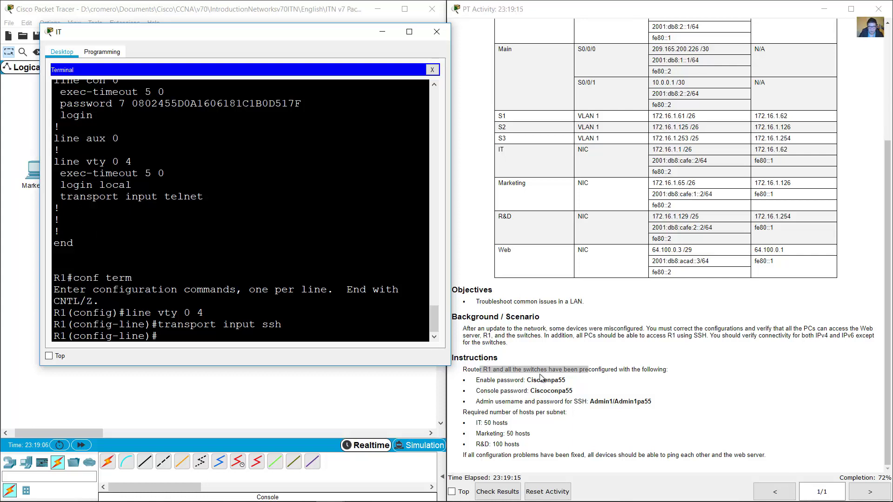
# Review the entered lines, exit line configuration, and mark the SSH admin credentials in the instructions.
pyautogui.scroll(2, 338, 263)
pyautogui.scroll(6, 339, 264)
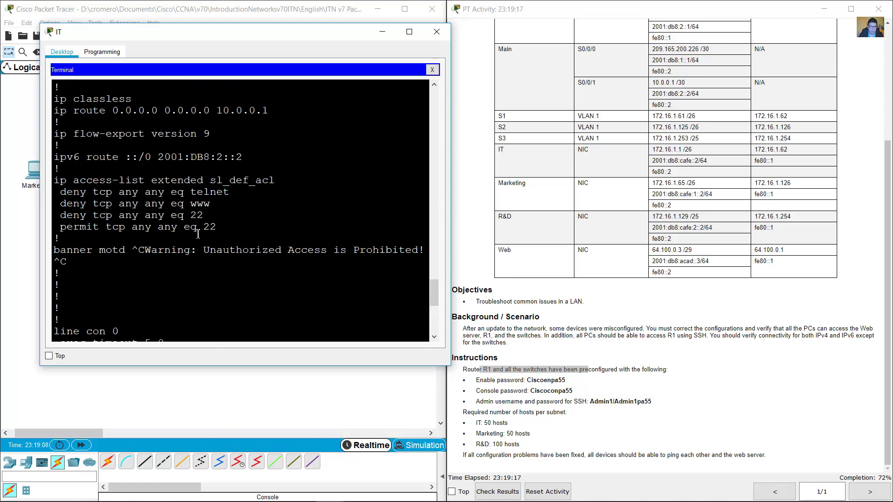
pyautogui.moveTo(239, 280); pyautogui.dragTo(253, 218)
pyautogui.scroll(5, 253, 219)
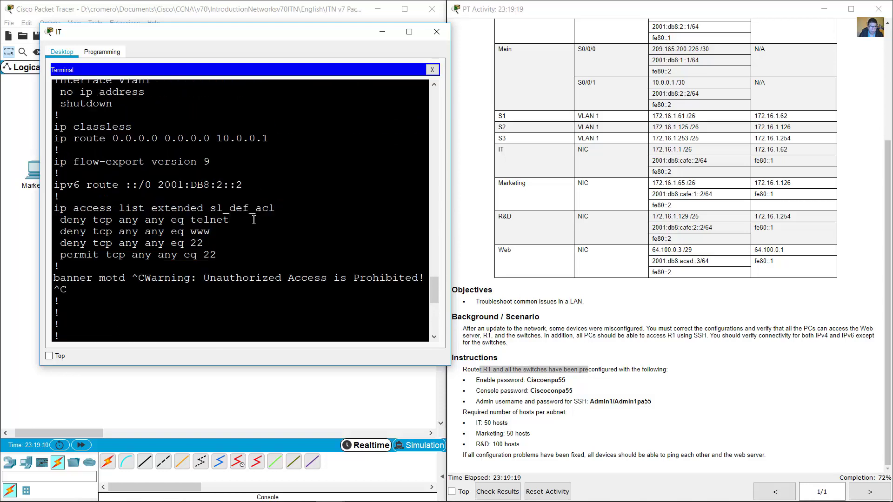
pyautogui.scroll(16, 265, 226)
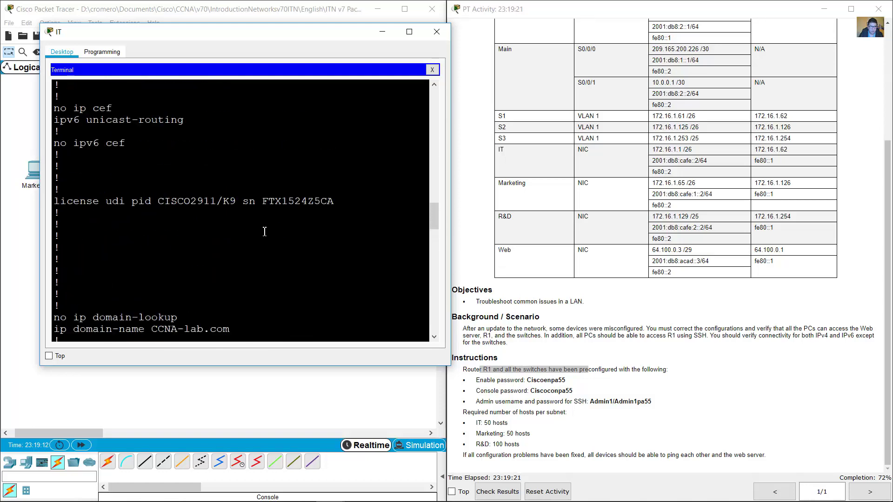
pyautogui.moveTo(249, 214); pyautogui.dragTo(281, 263)
pyautogui.click(281, 264)
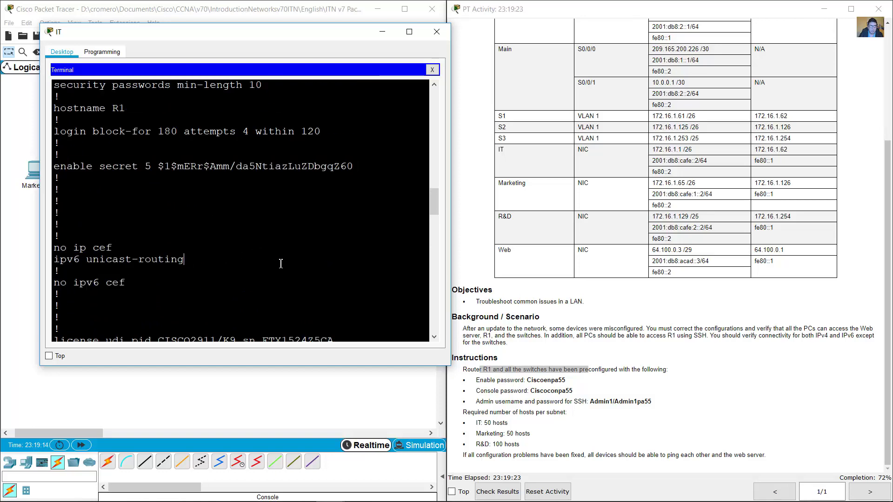
pyautogui.scroll(-6, 297, 282)
pyautogui.scroll(-20, 298, 284)
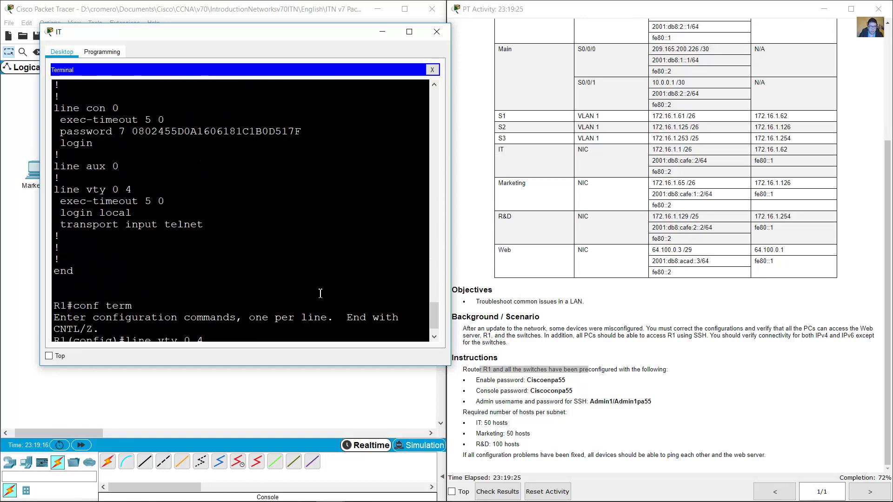
pyautogui.write('exit')
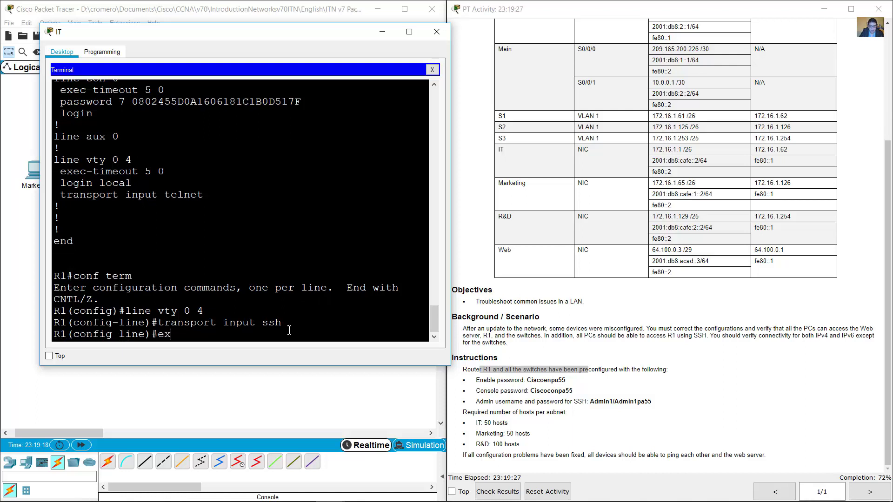
pyautogui.press('Return')
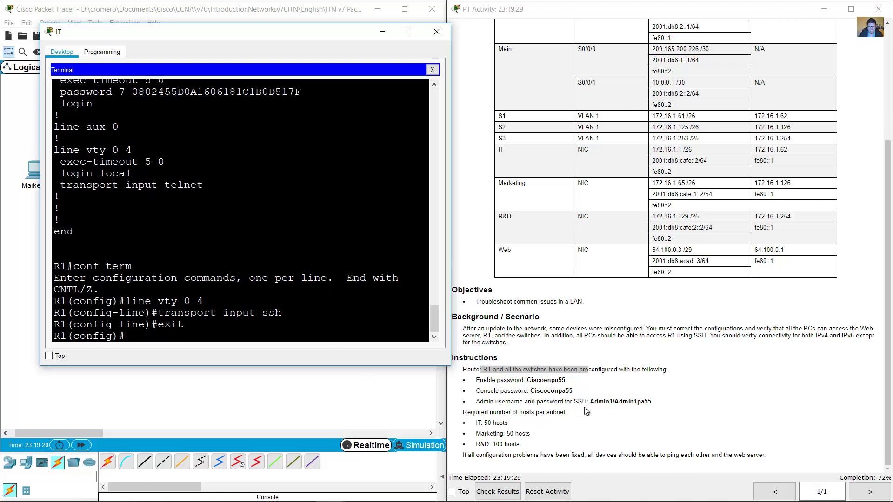
pyautogui.moveTo(587, 400); pyautogui.dragTo(664, 401)
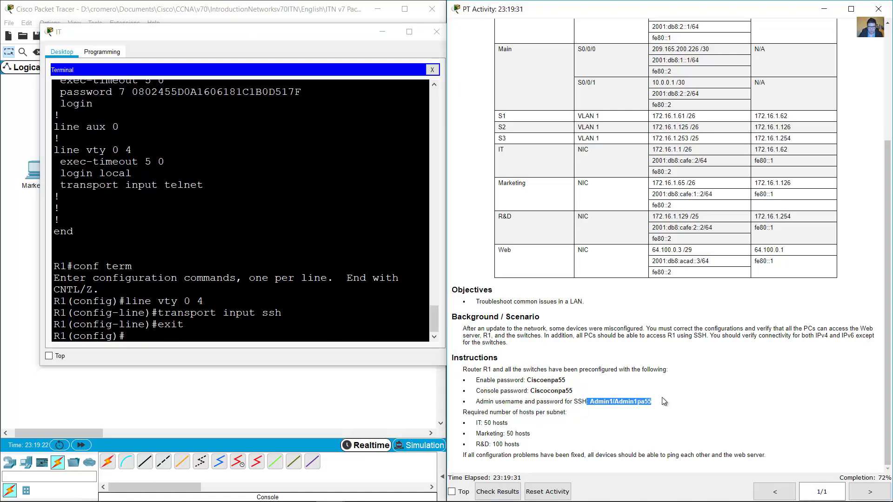
# Add R1's local admin username with the secret password given in the instructions.
pyautogui.click(215, 316)
pyautogui.write('usern')
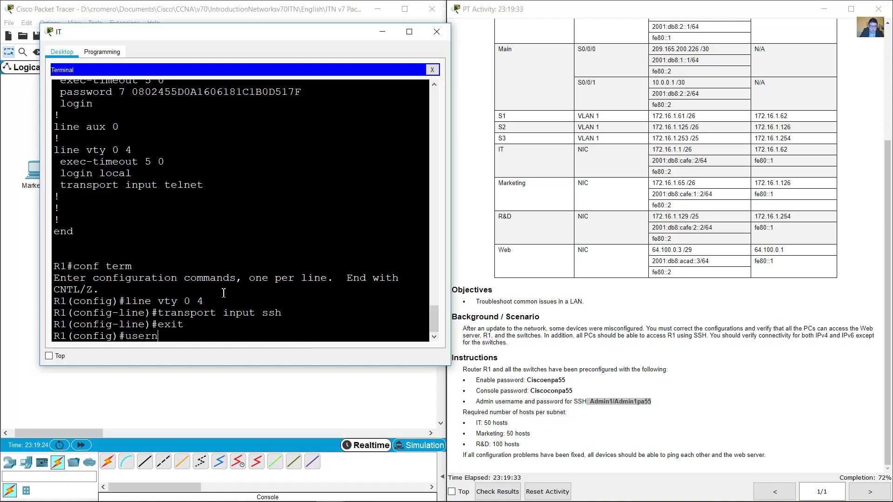
pyautogui.write('ame admin1')
pyautogui.press('BackSpace')
pyautogui.press('BackSpace')
pyautogui.press('BackSpace')
pyautogui.press('BackSpace')
pyautogui.press('BackSpace')
pyautogui.press('BackSpace')
pyautogui.write('A')
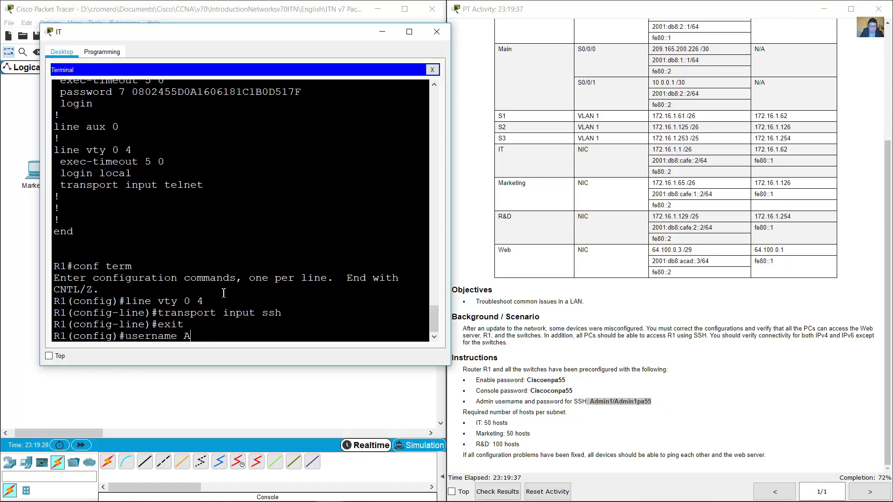
pyautogui.write('dmin1 secret Admin1')
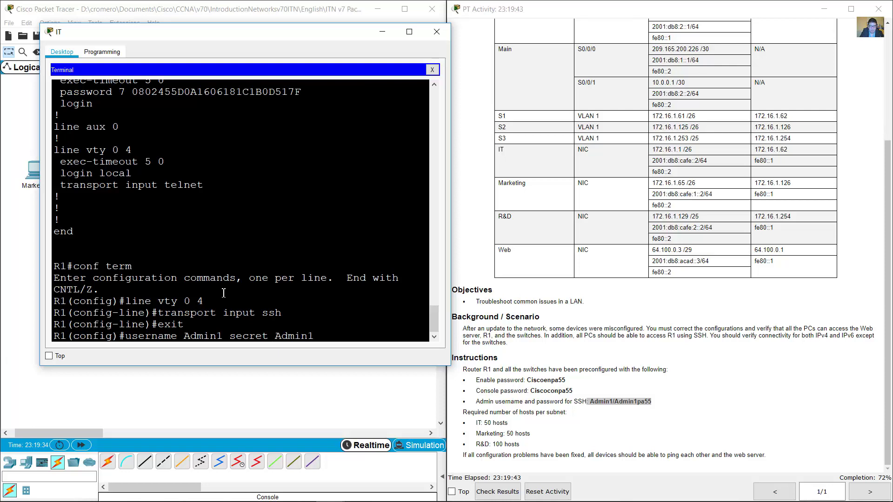
pyautogui.write('pa55')
pyautogui.press('Return')
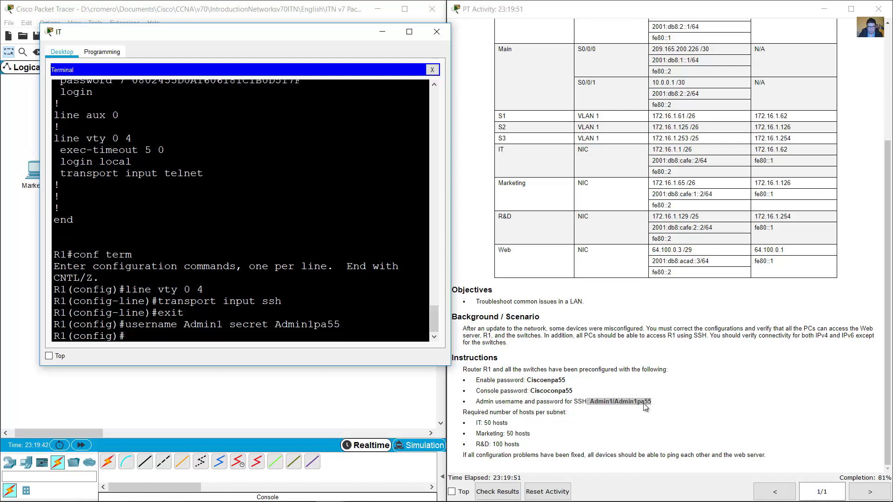
# Re-mark the SSH credentials in the instructions and return R1 to its privileged prompt.
pyautogui.click(597, 403)
pyautogui.doubleClick(597, 403)
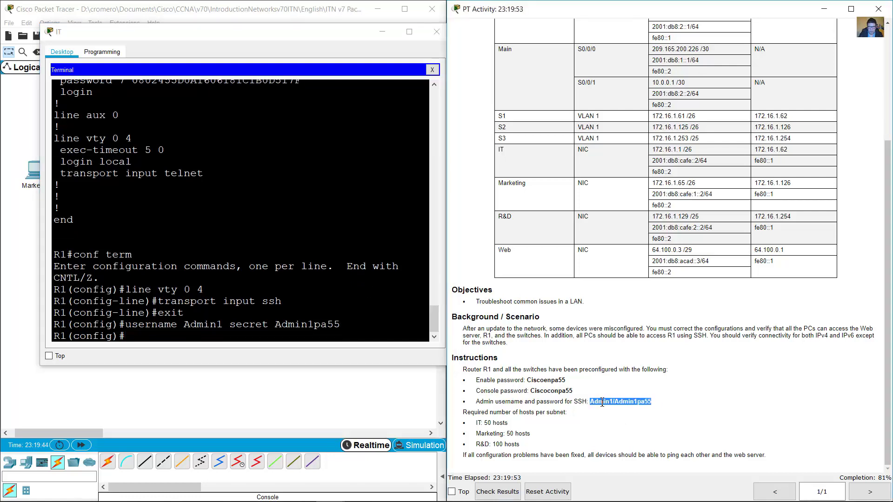
pyautogui.moveTo(590, 402); pyautogui.dragTo(660, 410)
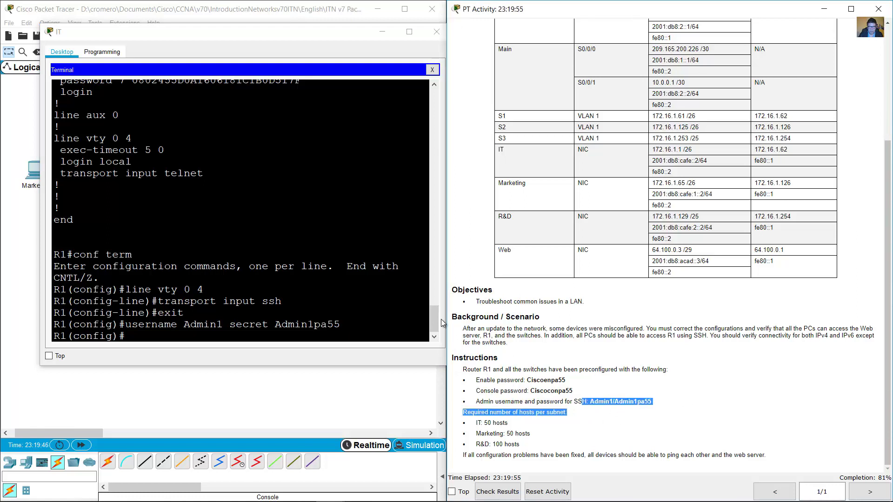
pyautogui.click(325, 269)
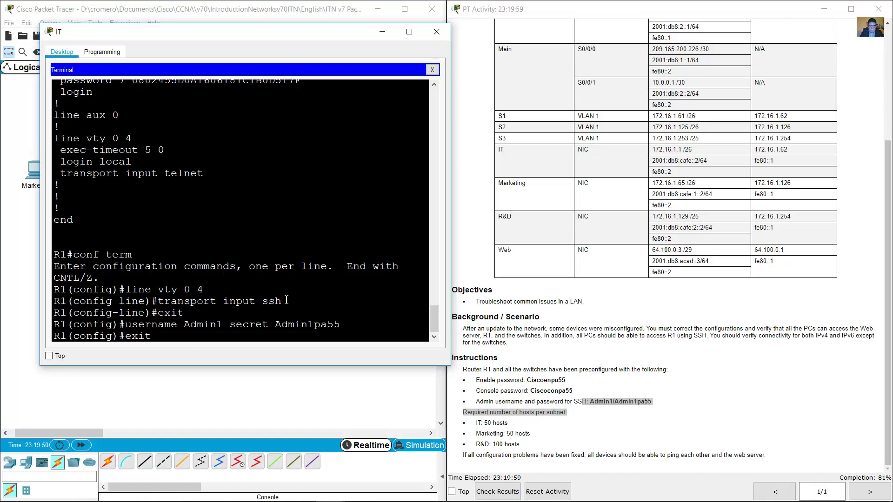
pyautogui.press('Return')
pyautogui.write('show run')
pyautogui.press('Return')
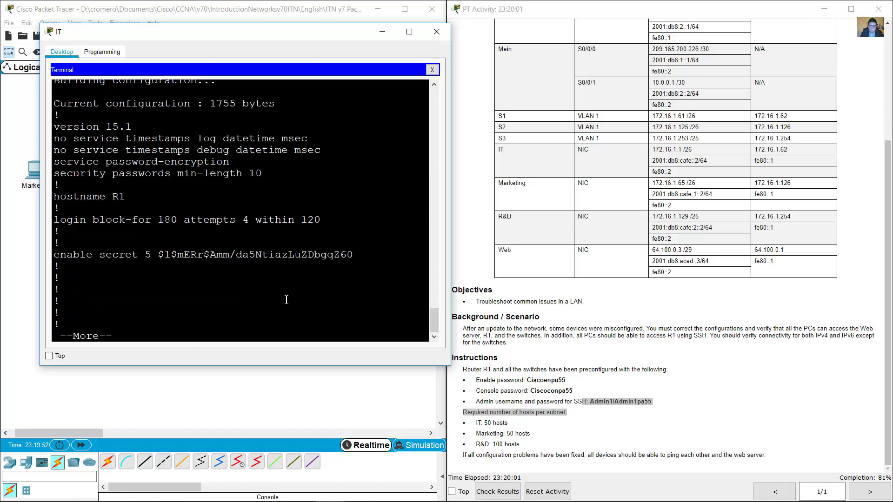
pyautogui.press('space')
pyautogui.press('space')
pyautogui.press('space')
pyautogui.press('space')
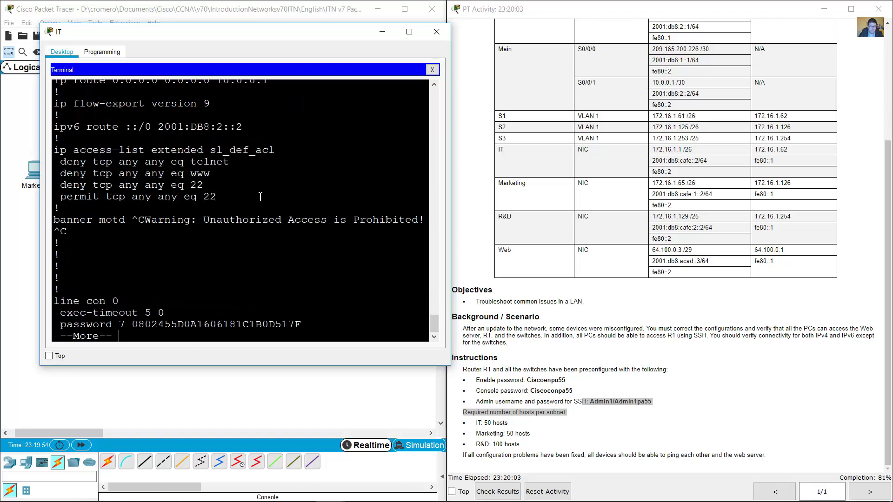
pyautogui.press('space')
pyautogui.scroll(6, 257, 198)
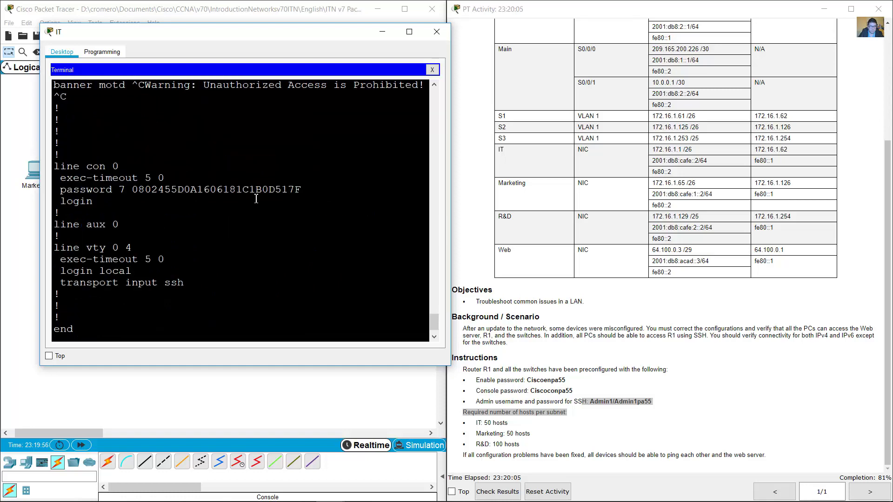
pyautogui.scroll(6, 255, 199)
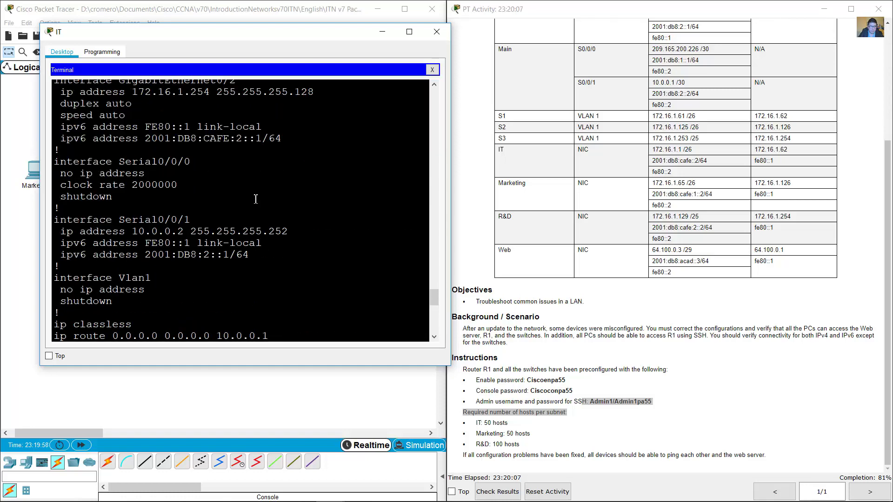
pyautogui.scroll(6, 256, 199)
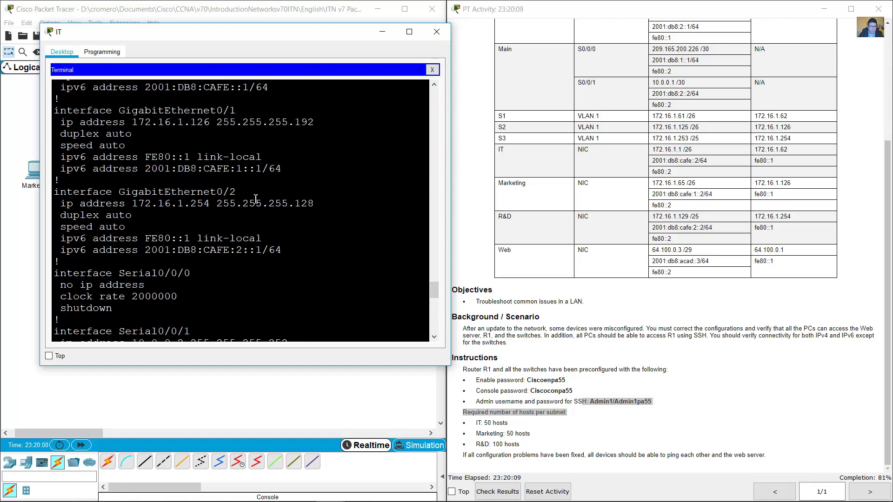
pyautogui.scroll(5, 257, 199)
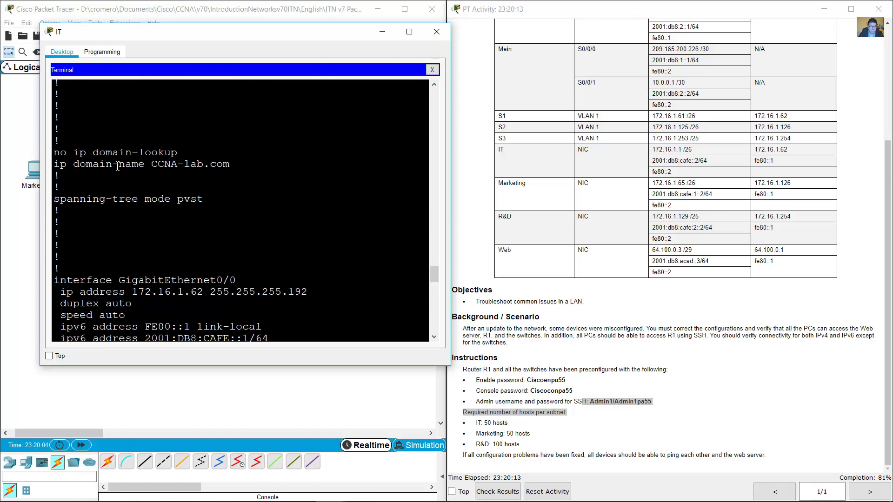
pyautogui.doubleClick(60, 164)
pyautogui.moveTo(54, 165); pyautogui.dragTo(233, 166)
pyautogui.scroll(4, 263, 187)
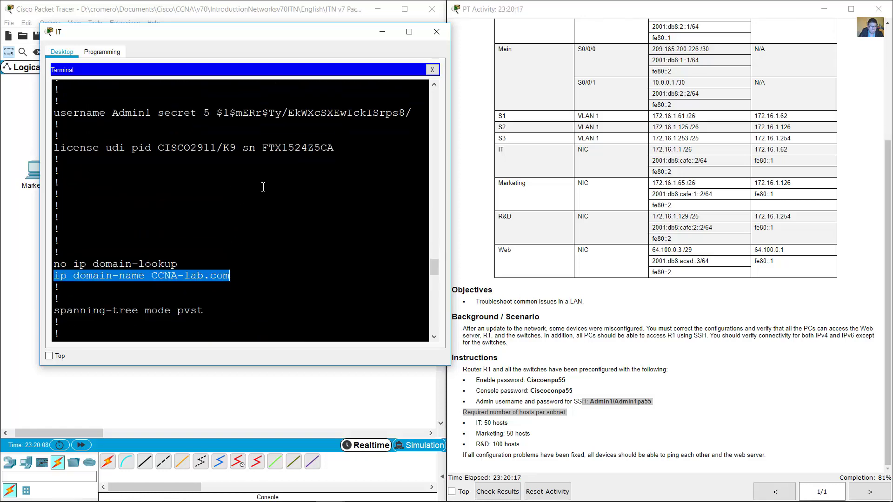
pyautogui.scroll(-4, 263, 187)
pyautogui.scroll(4, 63, 135)
pyautogui.moveTo(54, 141); pyautogui.dragTo(296, 140)
pyautogui.scroll(-6, 283, 175)
pyautogui.scroll(-15, 284, 175)
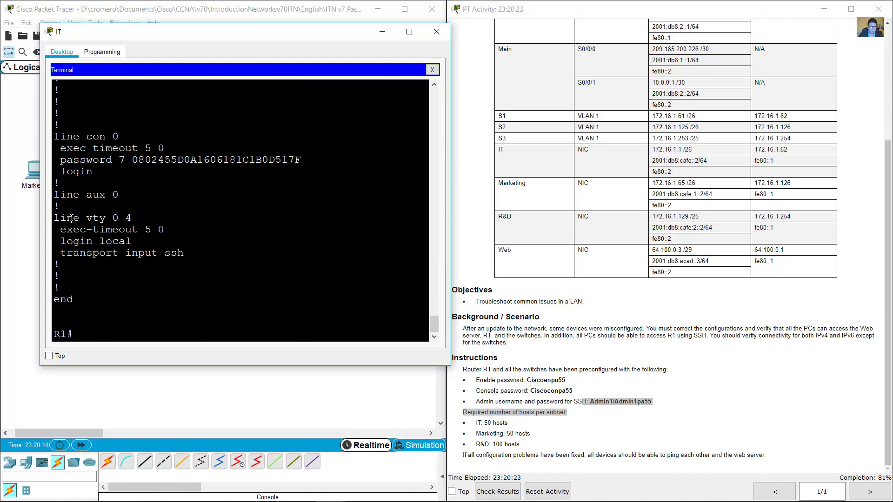
pyautogui.moveTo(61, 241); pyautogui.dragTo(132, 241)
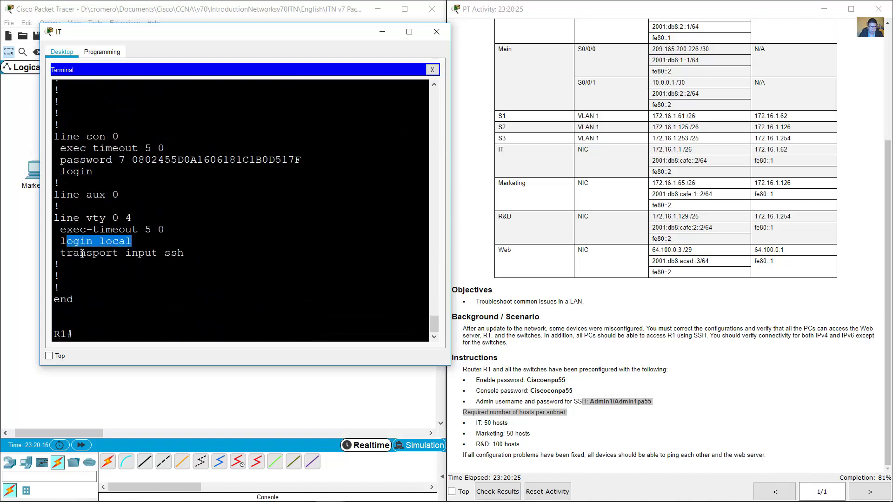
pyautogui.moveTo(80, 252); pyautogui.dragTo(184, 253)
pyautogui.moveTo(63, 224); pyautogui.dragTo(133, 219)
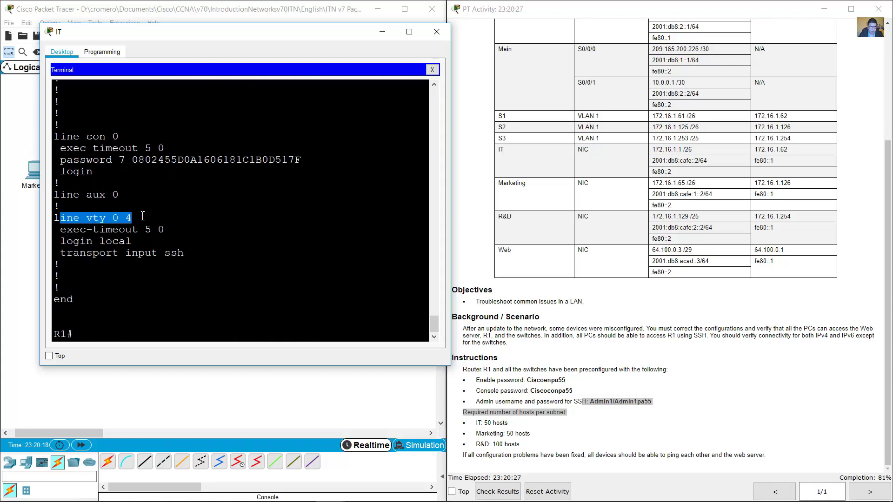
pyautogui.click(233, 330)
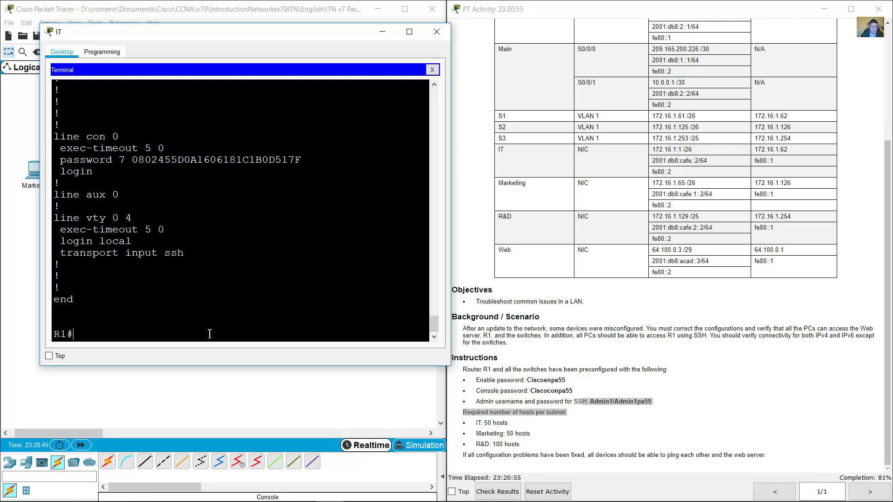
# Use show crypto ? help on R1 and run show crypto key.
pyautogui.write('show')
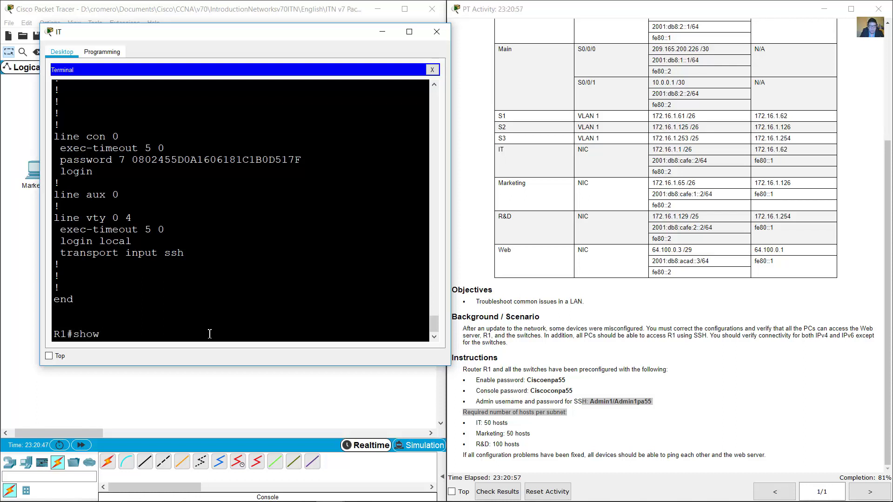
pyautogui.write(' crypto ?')
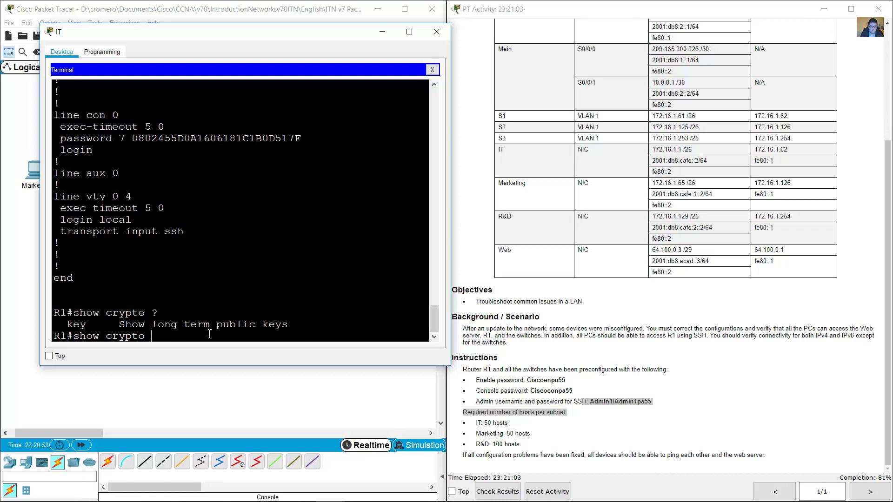
pyautogui.moveTo(205, 335)
pyautogui.mouseDown()
pyautogui.moveTo(73, 313)
pyautogui.moveTo(200, 333)
pyautogui.mouseUp()
pyautogui.moveTo(73, 313); pyautogui.dragTo(87, 313)
pyautogui.click(206, 312)
pyautogui.write('key')
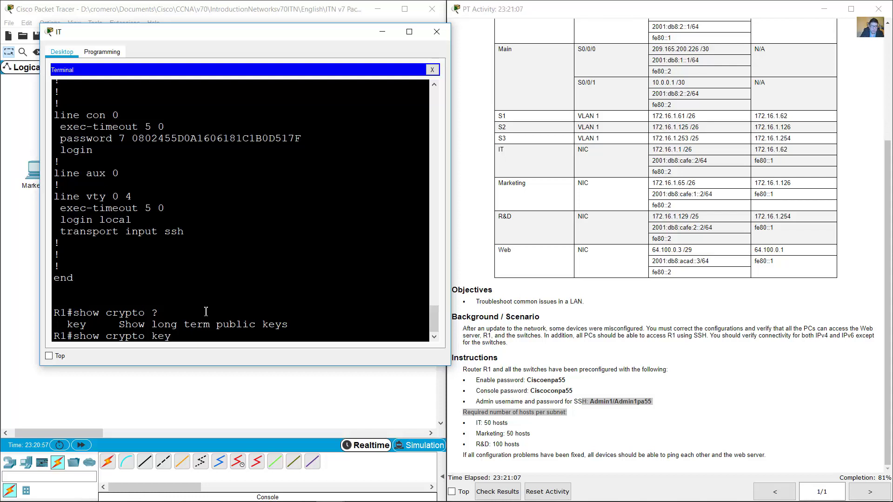
pyautogui.press('Return')
# Run show crypto key mypubkey rsa and review the R1.CCNA-lab.com key pair details.
pyautogui.press('Up')
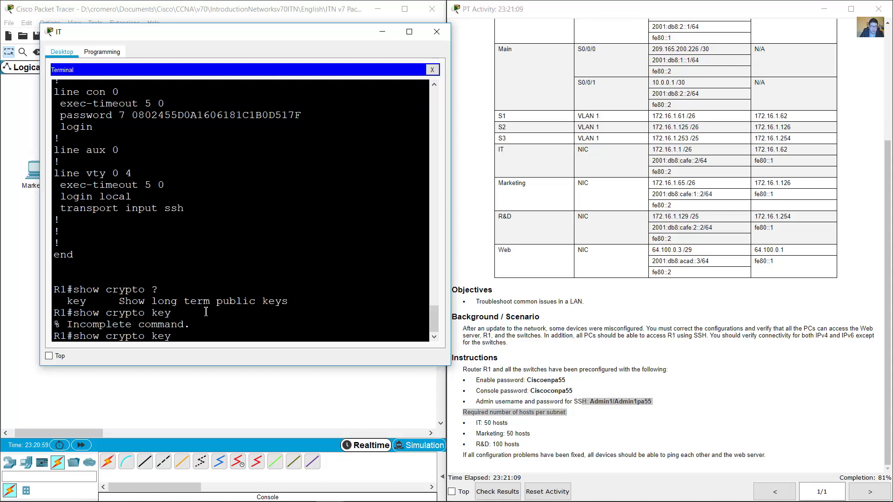
pyautogui.write('?')
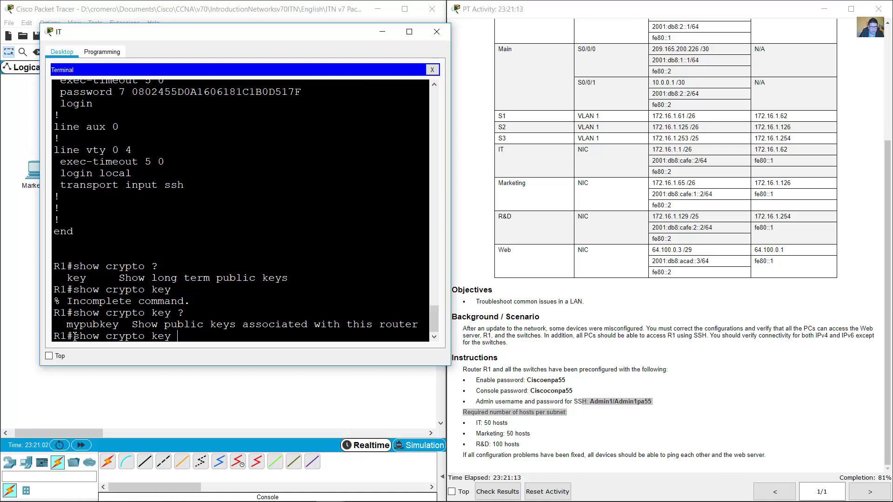
pyautogui.moveTo(67, 328); pyautogui.dragTo(120, 326)
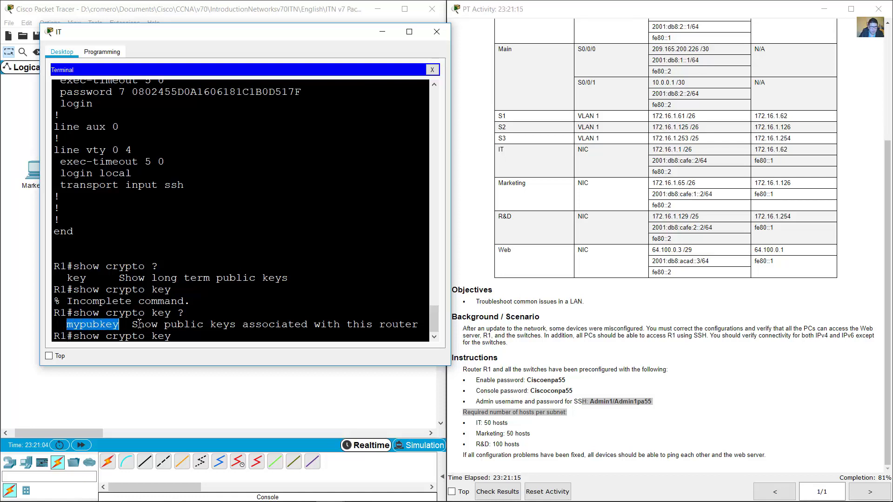
pyautogui.write('m')
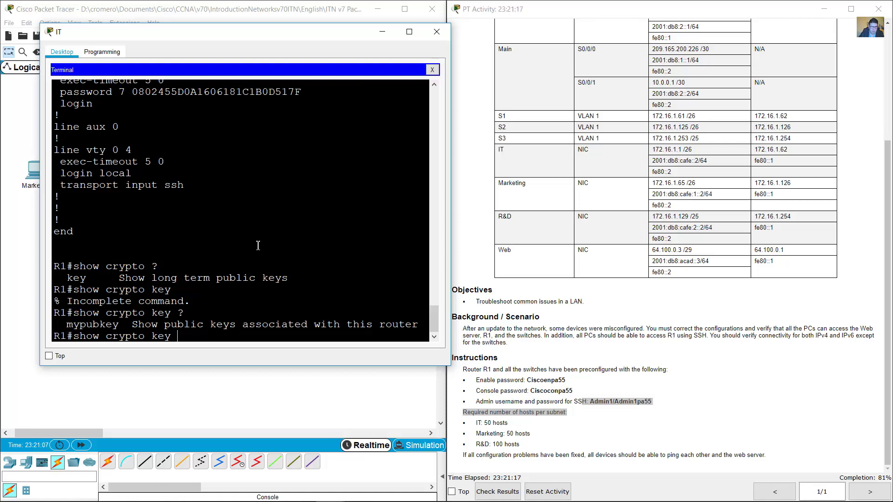
pyautogui.write('ypubkey')
pyautogui.write(' ?')
pyautogui.write('rs')
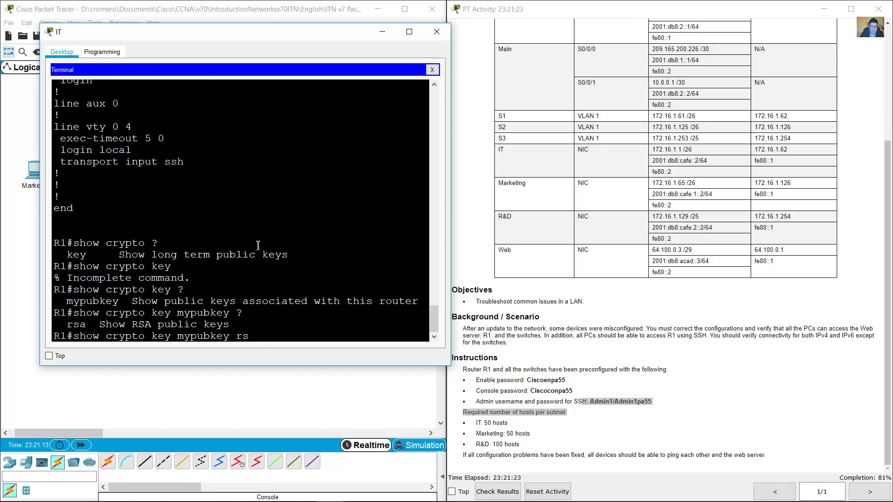
pyautogui.write('a ?')
pyautogui.press('Return')
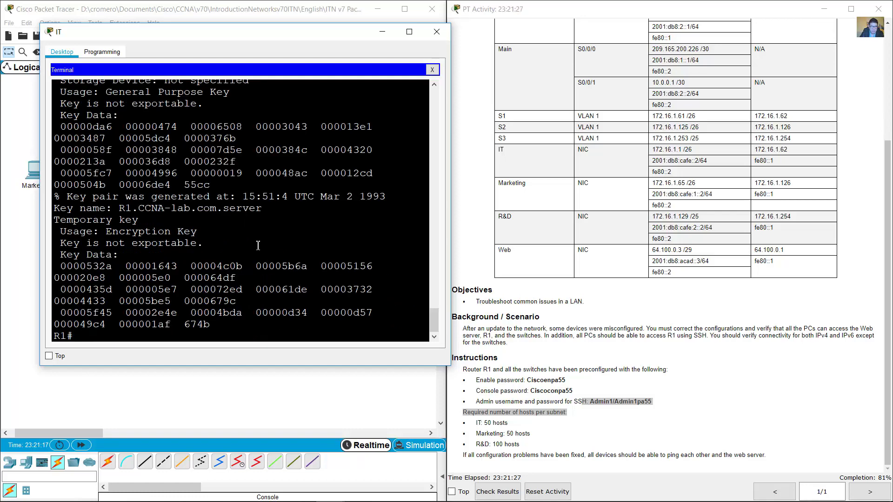
pyautogui.scroll(3, 204, 186)
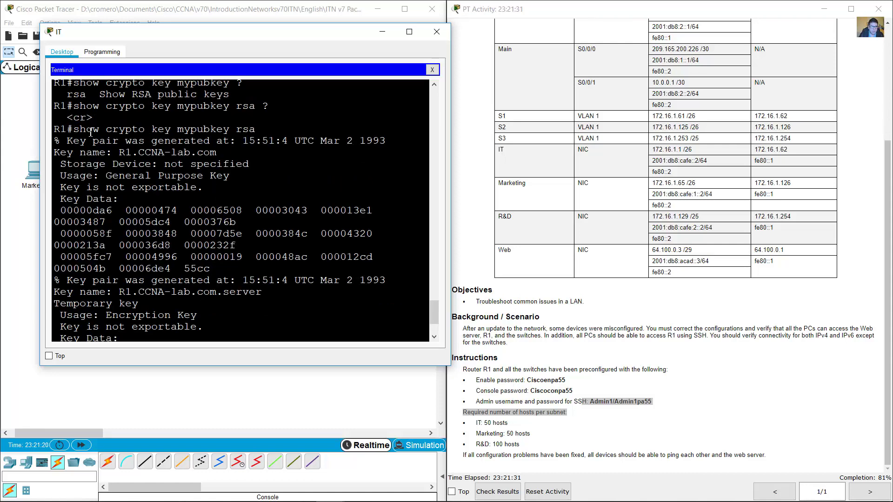
pyautogui.moveTo(74, 130); pyautogui.dragTo(263, 129)
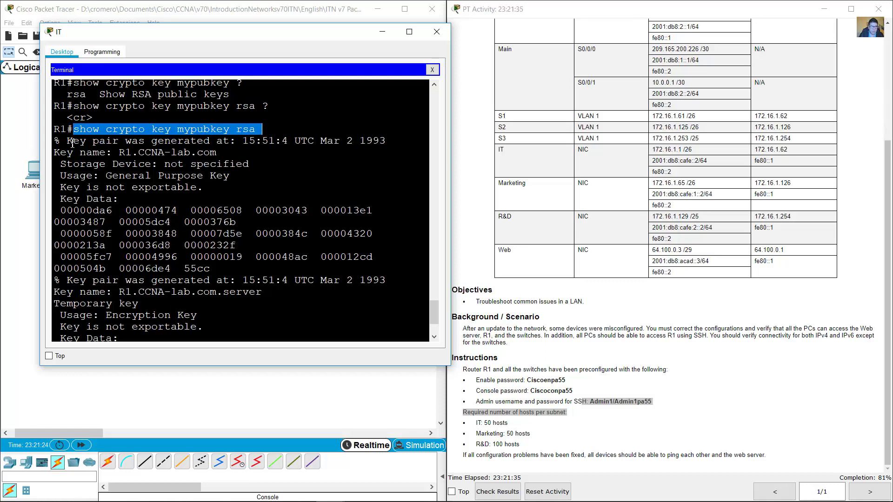
pyautogui.moveTo(67, 140); pyautogui.dragTo(226, 313)
pyautogui.click(198, 304)
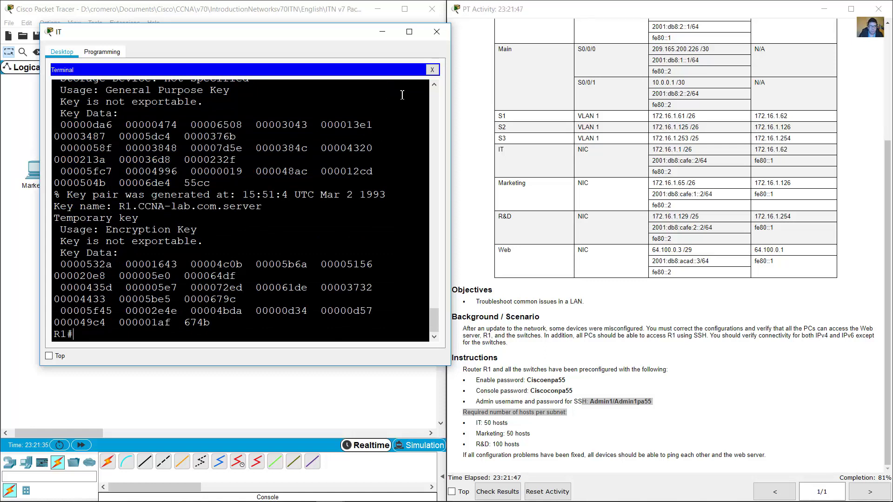
# Close R1's terminal session and reopen the IT PC's Command Prompt.
pyautogui.click(432, 69)
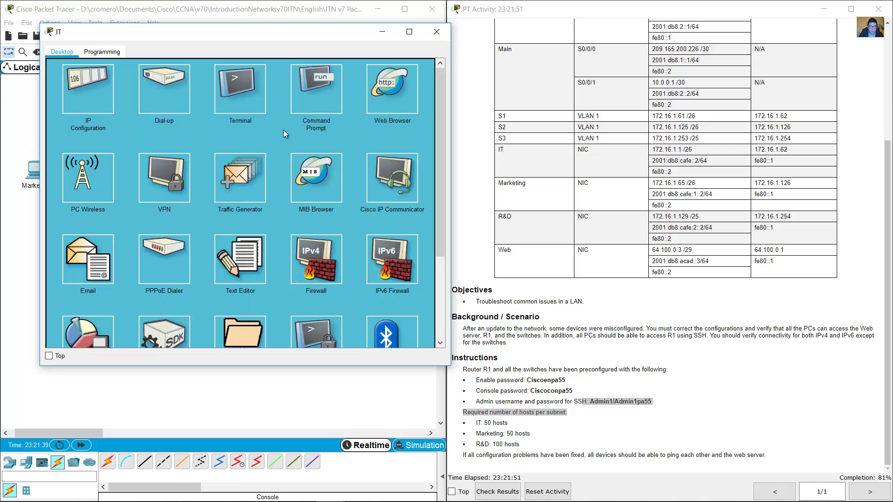
pyautogui.click(331, 86)
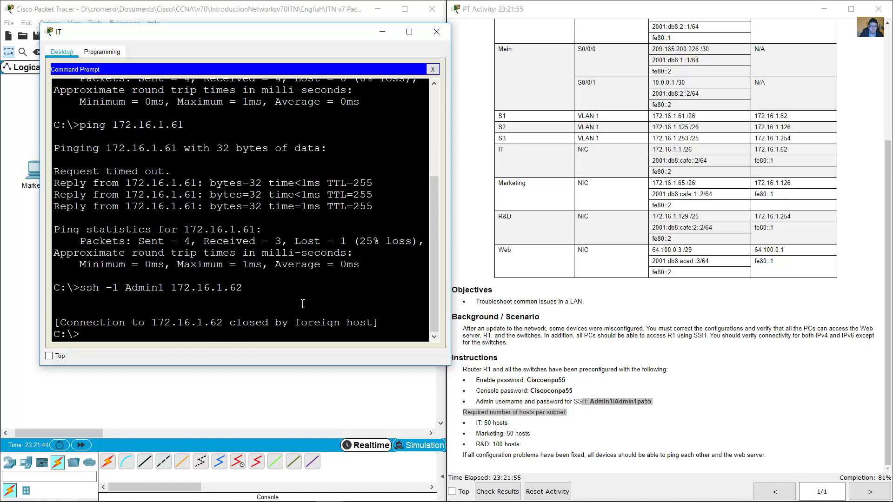
pyautogui.click(436, 32)
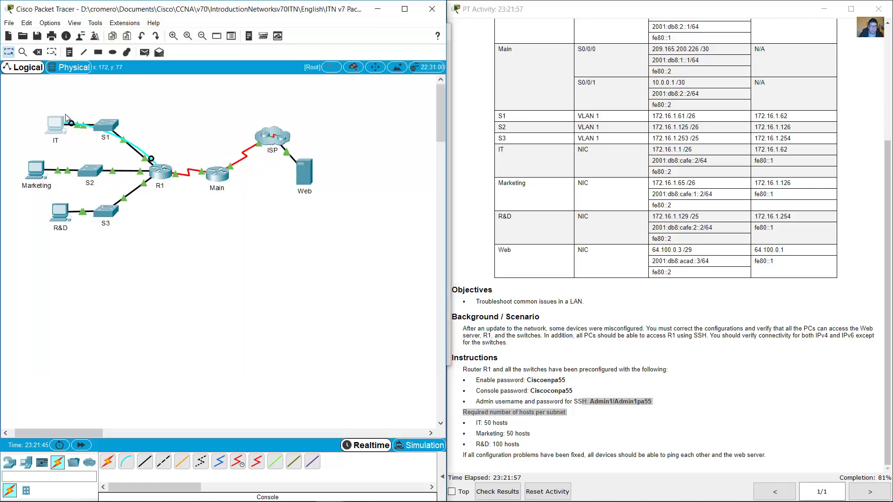
pyautogui.click(65, 133)
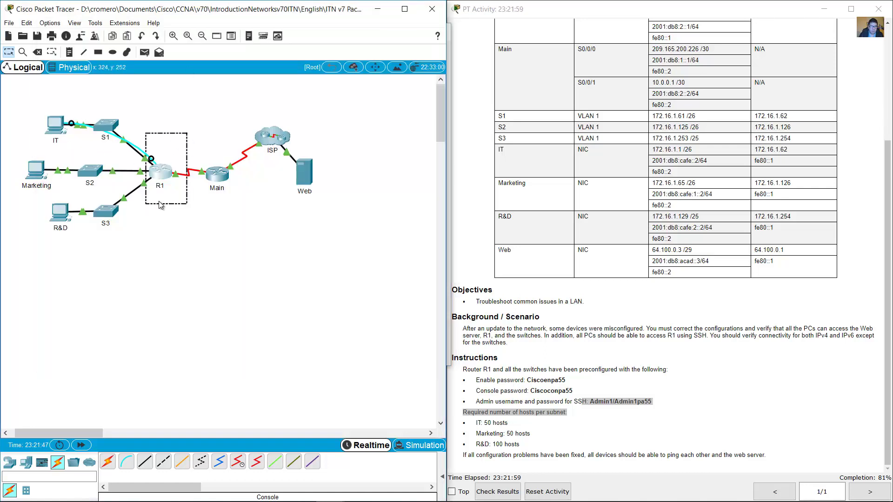
pyautogui.click(46, 127)
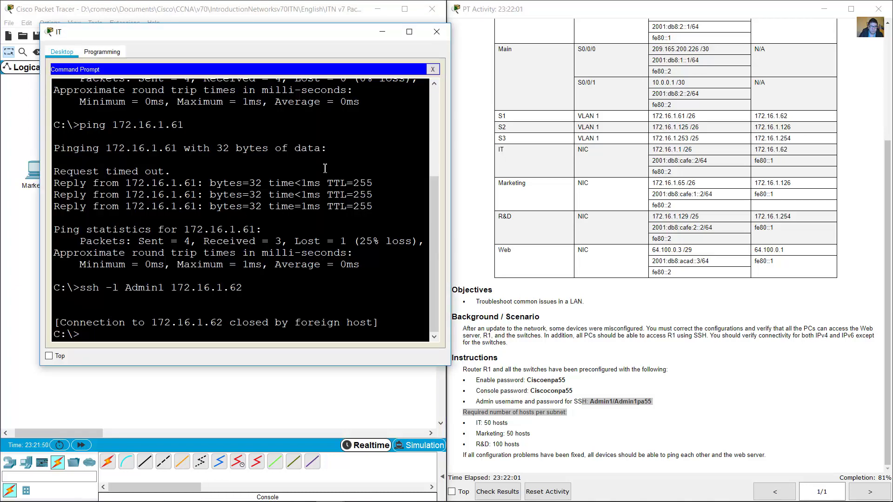
# SSH into R1 at 172.16.1.62 with the recalled ssh -l command, log in, exit, and close the IT PC.
pyautogui.press('Up')
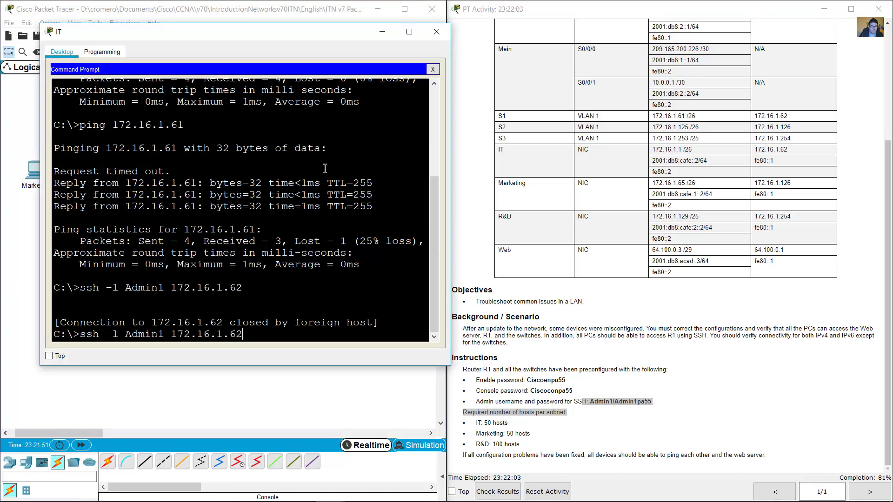
pyautogui.moveTo(80, 336); pyautogui.dragTo(250, 335)
pyautogui.press('Return')
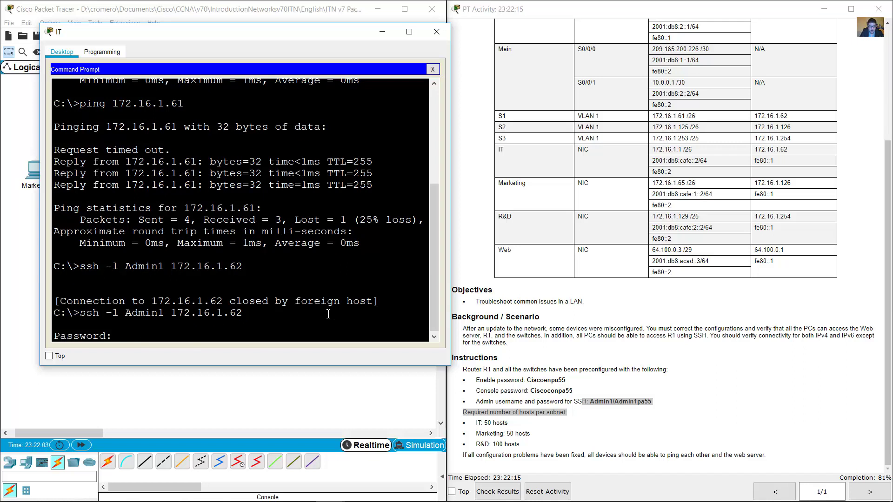
pyautogui.press('Return')
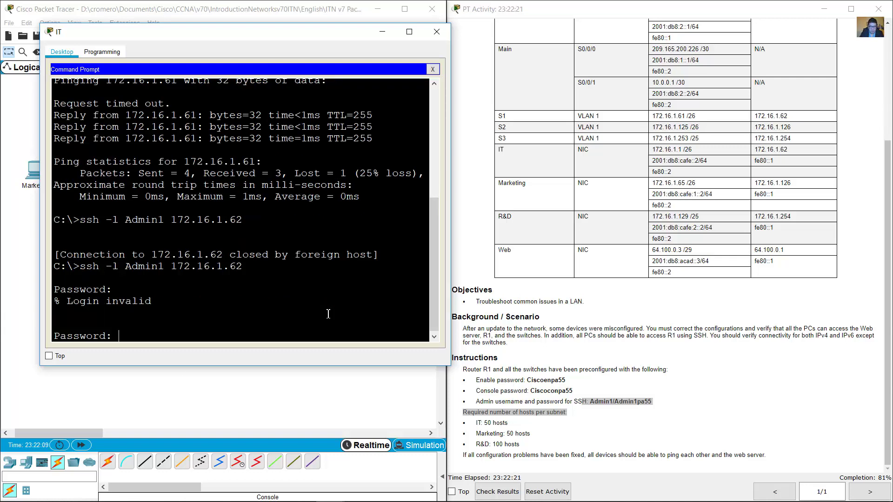
pyautogui.press('Return')
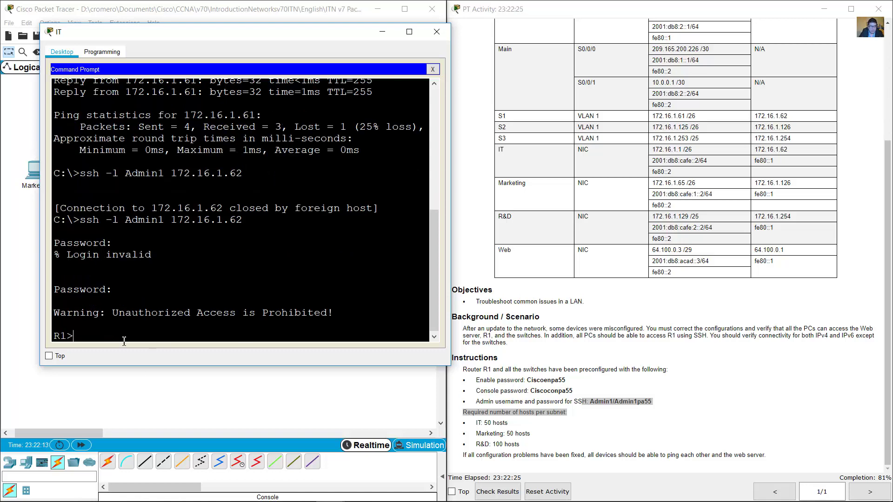
pyautogui.write('exit')
pyautogui.press('Return')
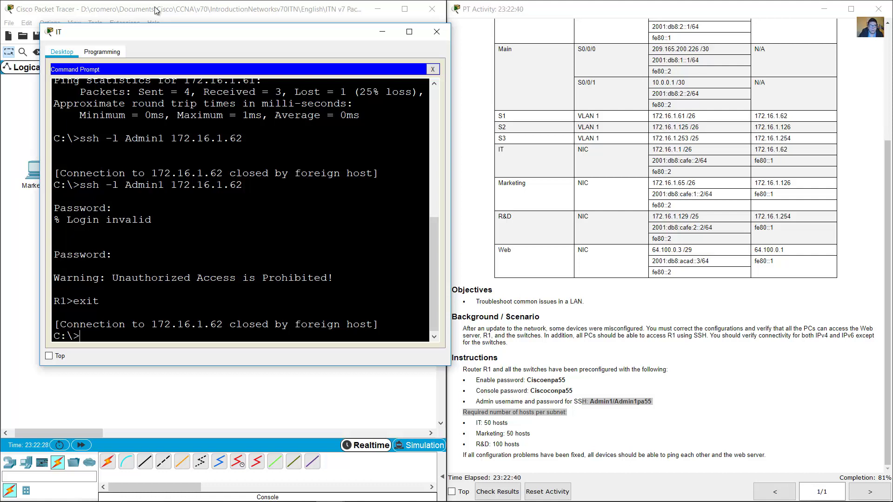
pyautogui.click(437, 32)
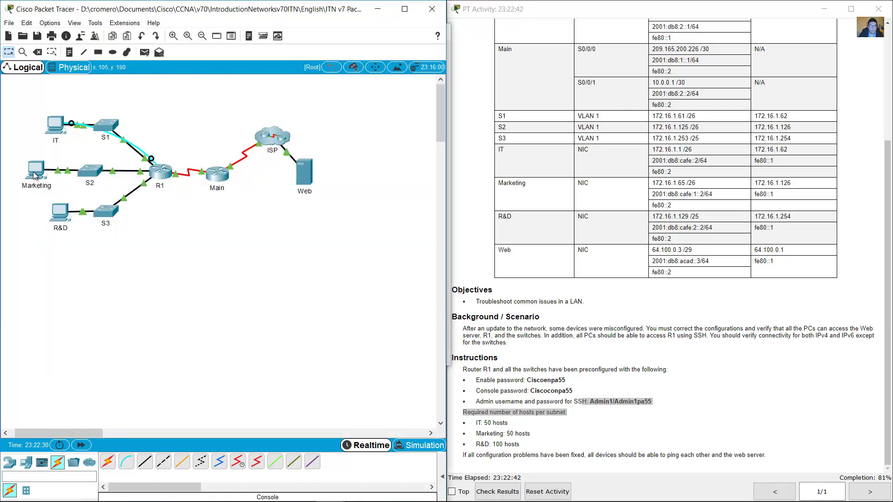
# View the Marketing PC's IP Configuration: 172.16.1.65, 255.255.255.192, gateway 172.16.1.126.
pyautogui.click(35, 170)
pyautogui.moveTo(380, 169); pyautogui.dragTo(280, 33)
pyautogui.click(361, 88)
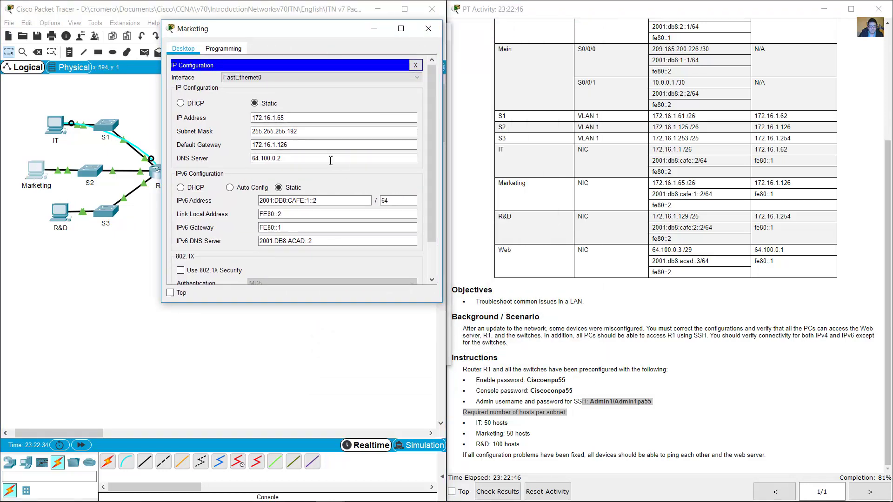
pyautogui.click(268, 118)
pyautogui.click(259, 133)
pyautogui.press('Tab')
pyautogui.press('Tab')
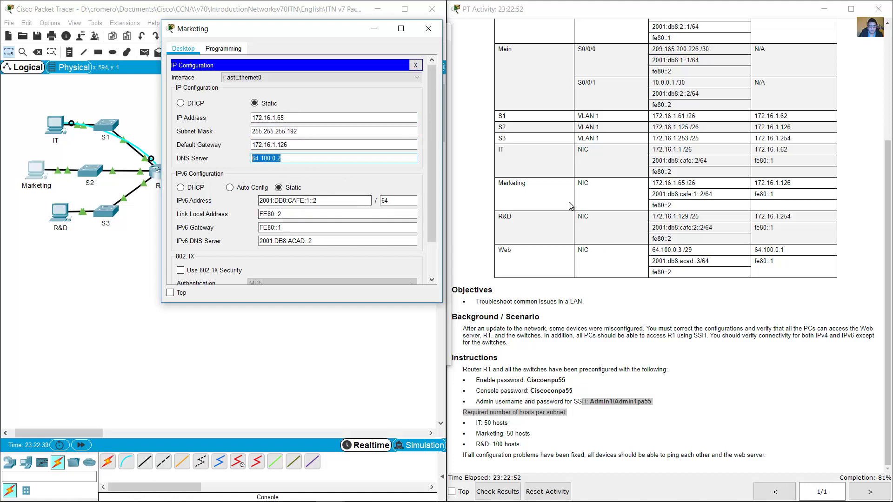
# Compare those values with the Marketing and S2 table rows, then reopen Marketing from the topology.
pyautogui.moveTo(502, 183); pyautogui.dragTo(698, 245)
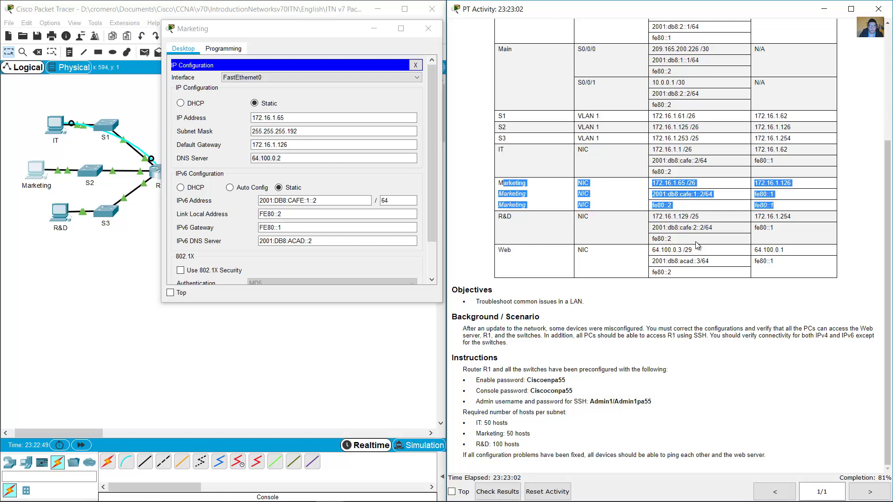
pyautogui.click(623, 186)
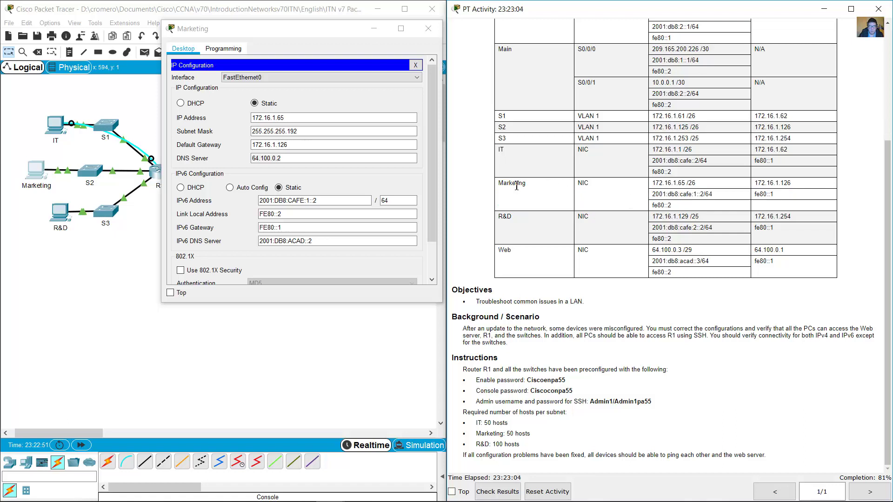
pyautogui.moveTo(517, 185); pyautogui.dragTo(794, 204)
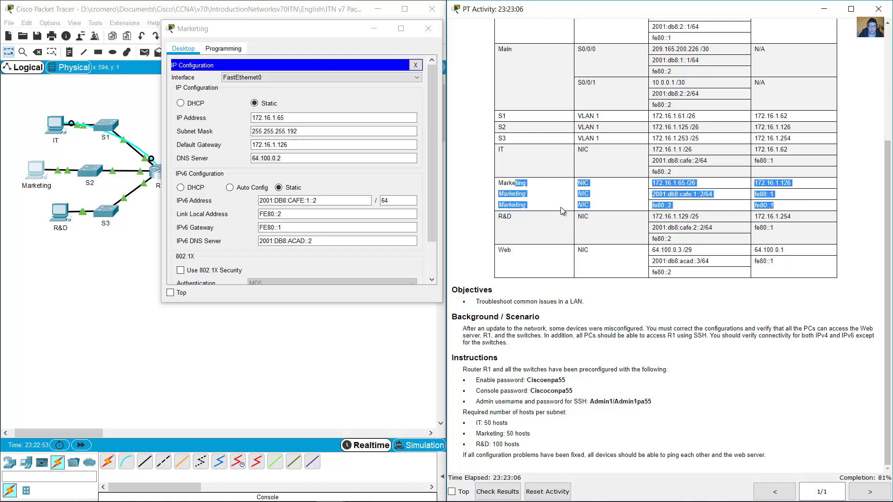
pyautogui.click(574, 190)
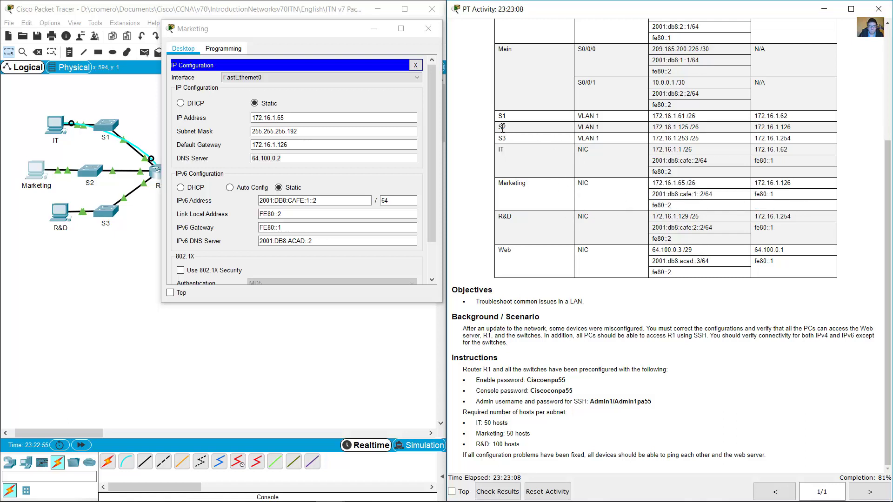
pyautogui.moveTo(503, 127); pyautogui.dragTo(796, 132)
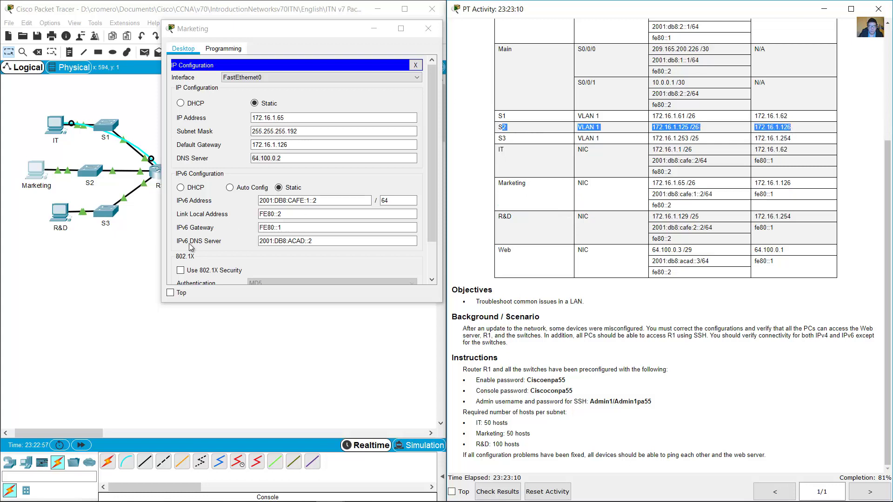
pyautogui.click(126, 262)
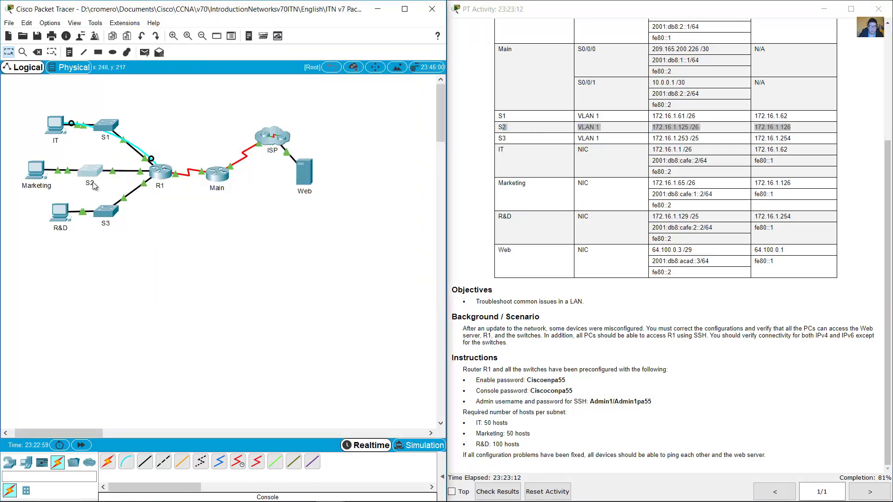
pyautogui.moveTo(110, 153); pyautogui.dragTo(27, 187)
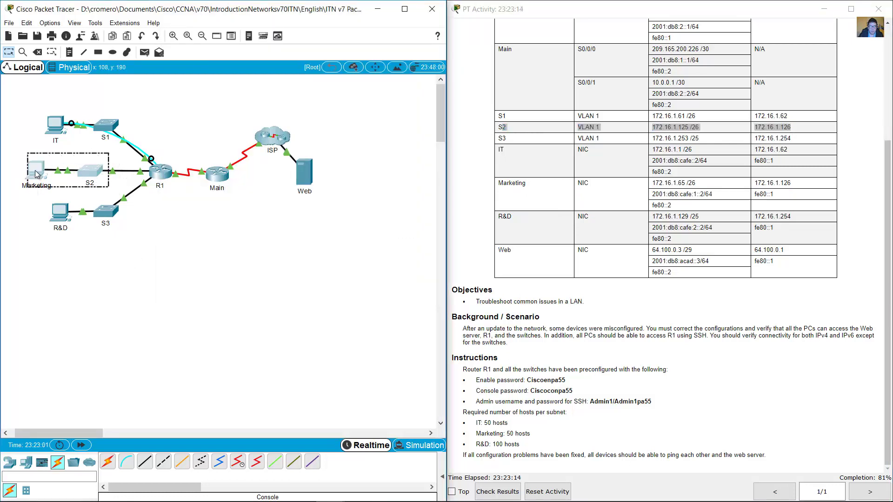
pyautogui.click(37, 175)
# Ping S2's VLAN 1 address 172.16.1.125 from the Marketing PC's Command Prompt.
pyautogui.click(428, 59)
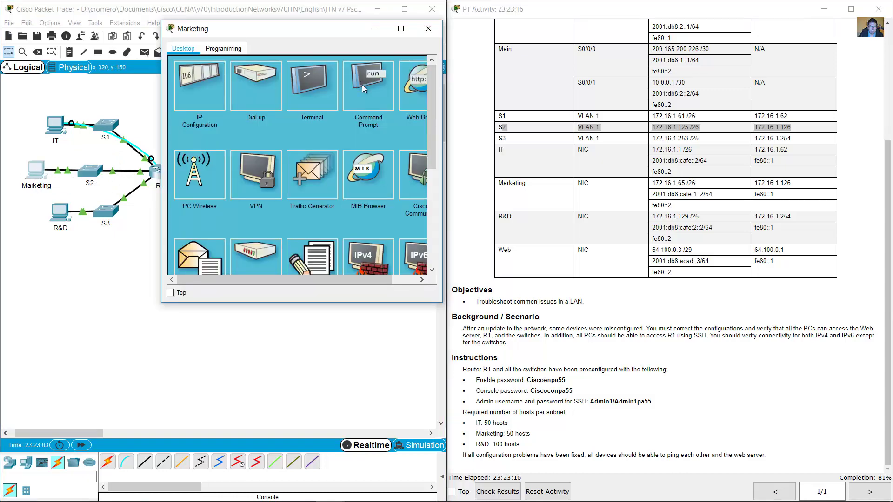
pyautogui.click(362, 84)
pyautogui.write('ping')
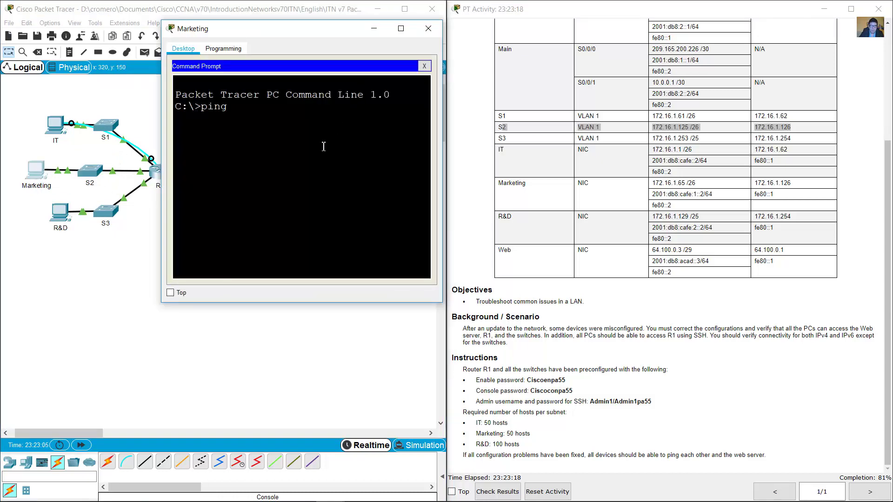
pyautogui.click(657, 128)
pyautogui.moveTo(657, 127); pyautogui.dragTo(699, 128)
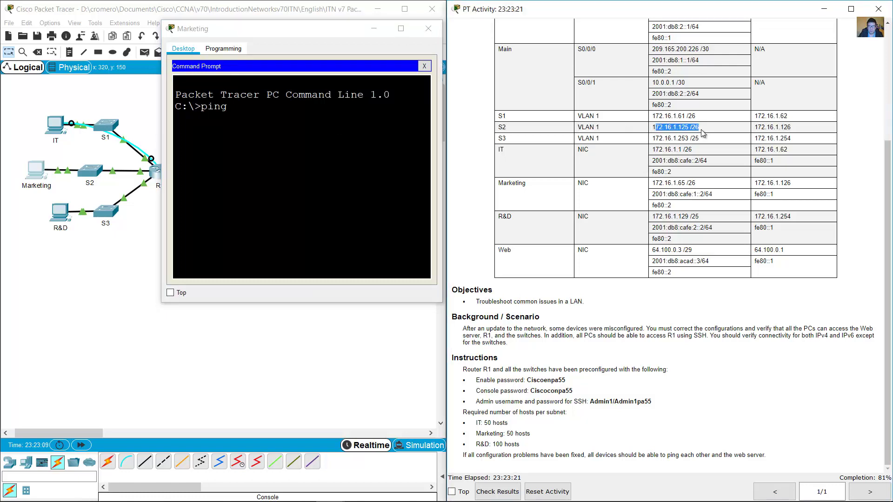
pyautogui.click(310, 129)
pyautogui.write('172')
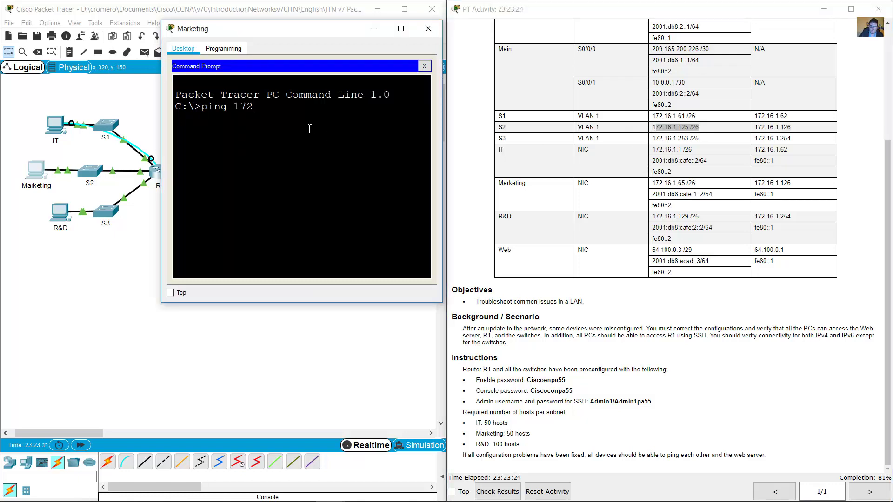
pyautogui.write('.16.1.125')
pyautogui.press('Return')
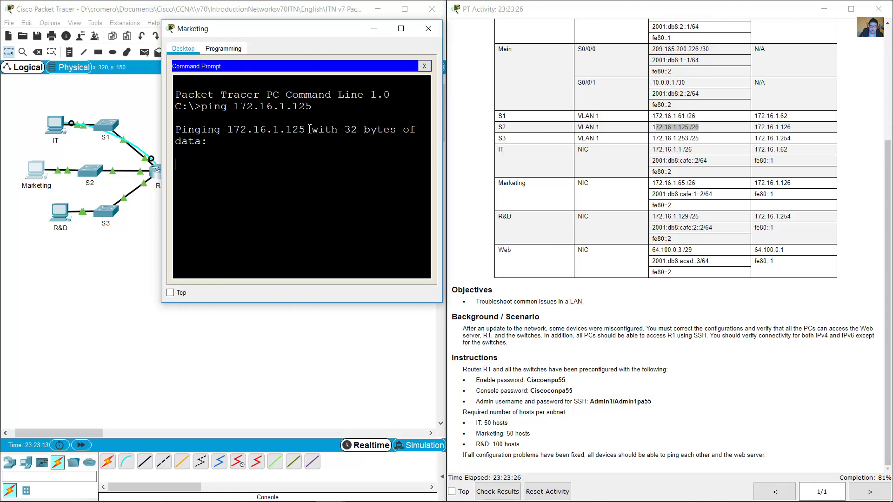
pyautogui.moveTo(442, 141); pyautogui.dragTo(540, 138)
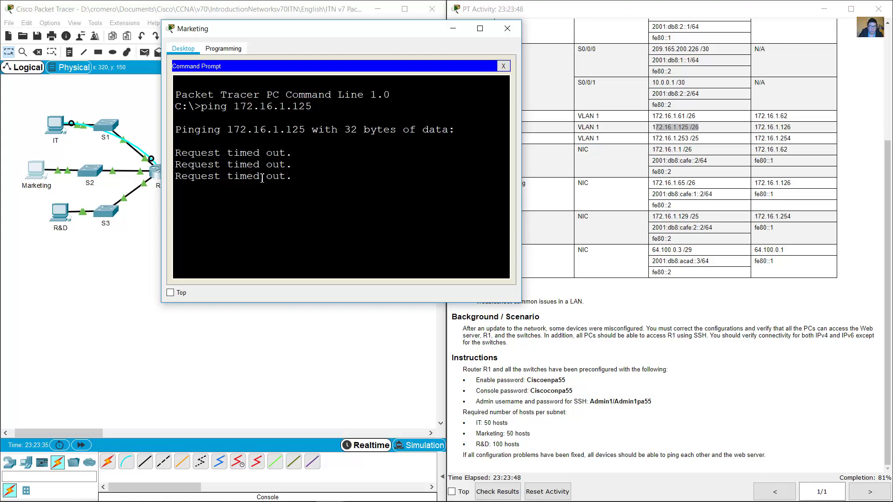
# Check the four timed-out replies against S2's table row, then hide the Marketing window.
pyautogui.click(510, 136)
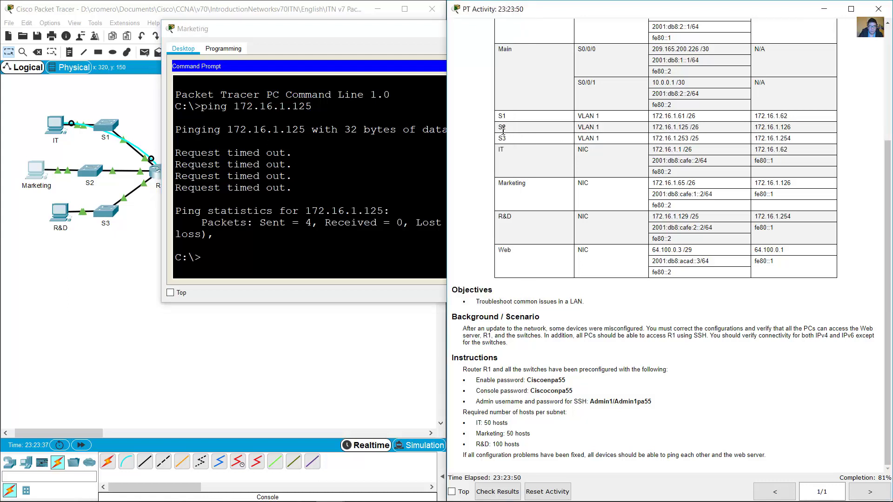
pyautogui.moveTo(499, 128); pyautogui.dragTo(707, 132)
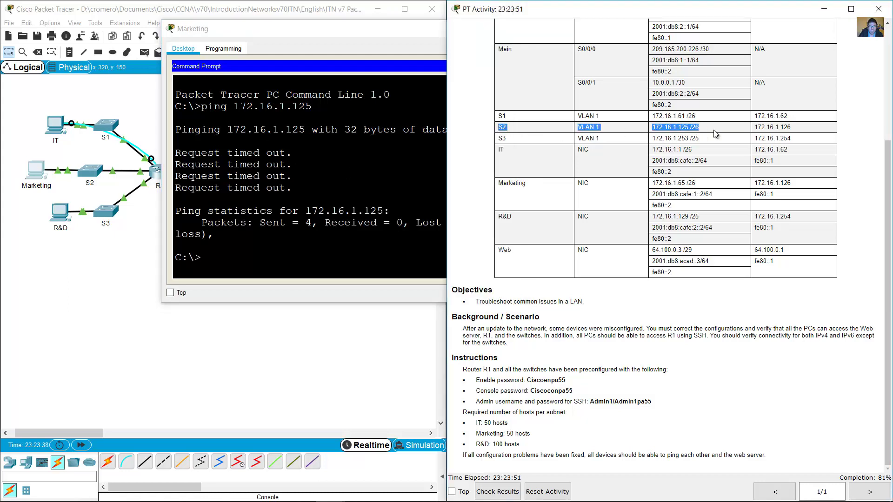
pyautogui.click(243, 254)
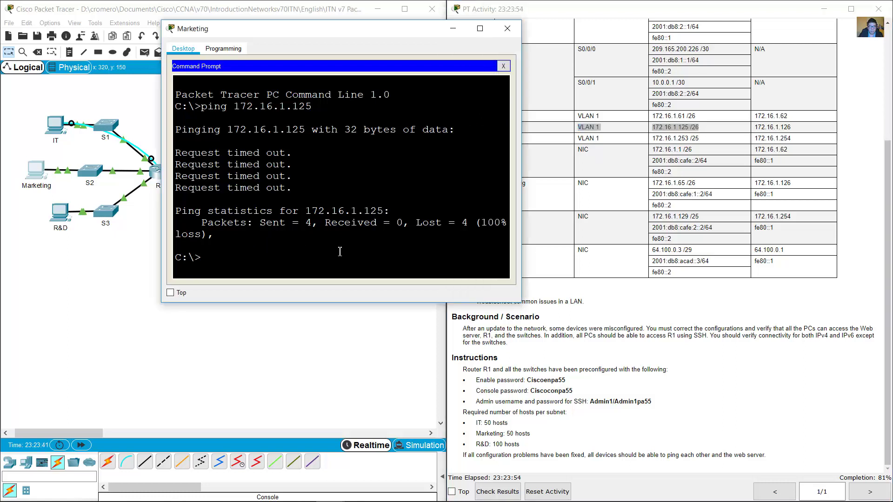
pyautogui.moveTo(175, 153); pyautogui.dragTo(294, 189)
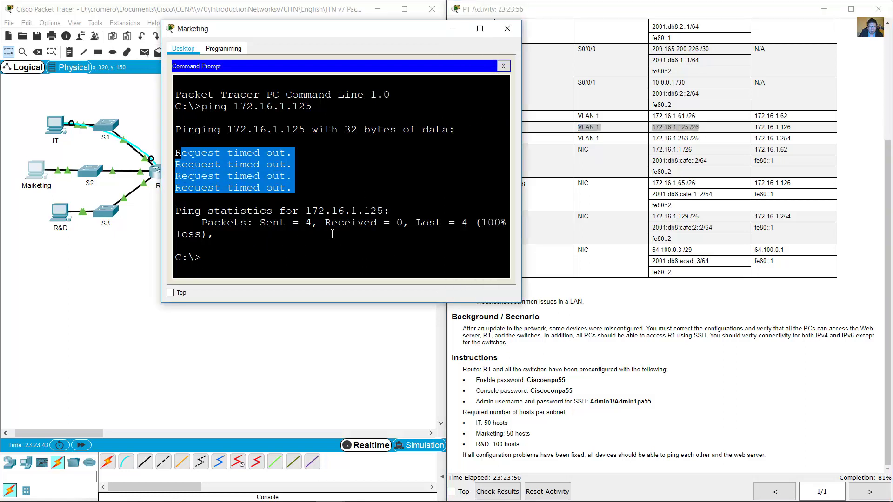
pyautogui.click(282, 257)
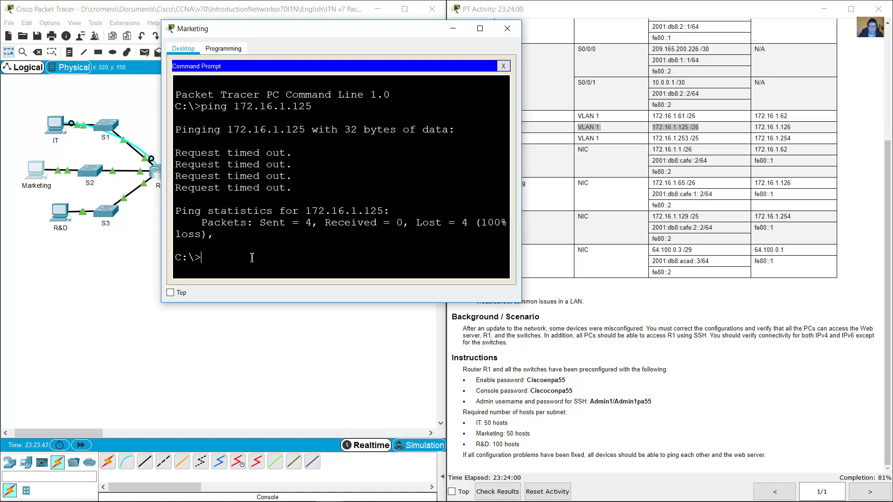
pyautogui.click(657, 171)
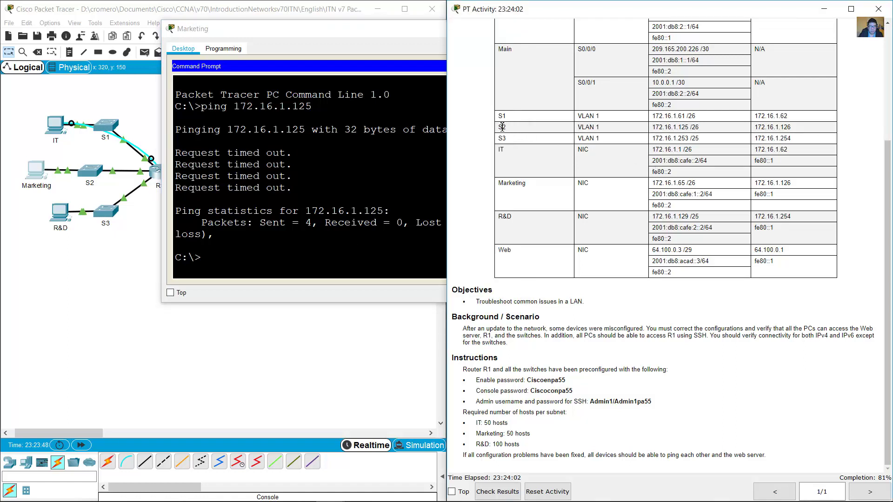
pyautogui.moveTo(496, 127); pyautogui.dragTo(716, 125)
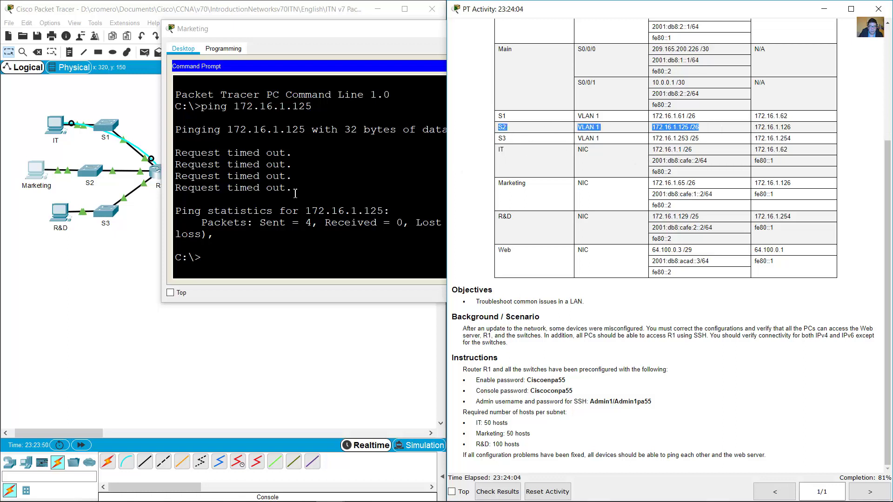
pyautogui.click(195, 155)
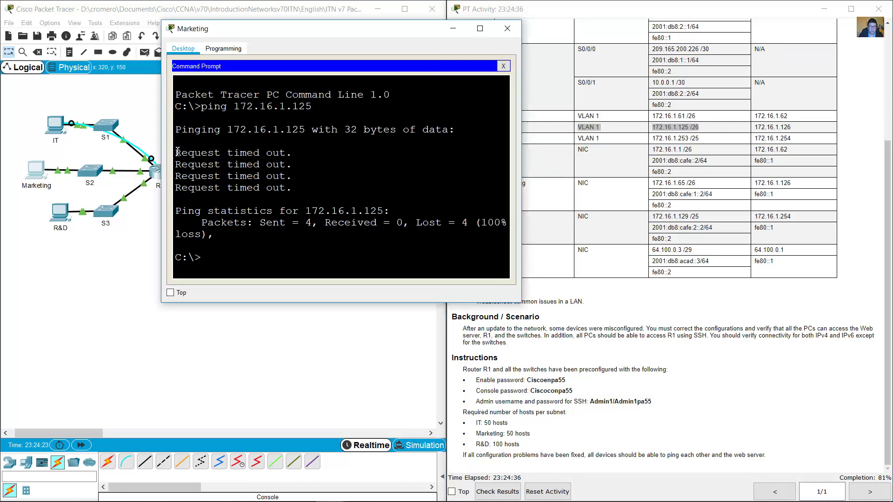
pyautogui.moveTo(175, 153); pyautogui.dragTo(300, 200)
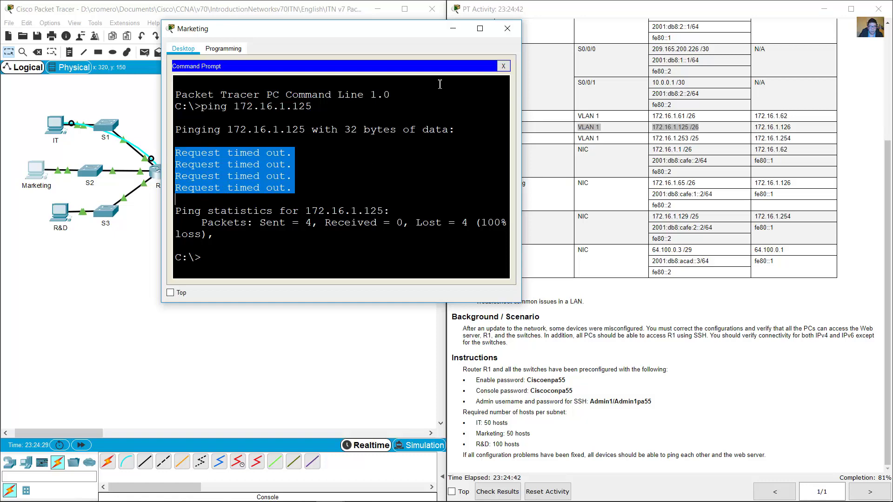
pyautogui.click(454, 29)
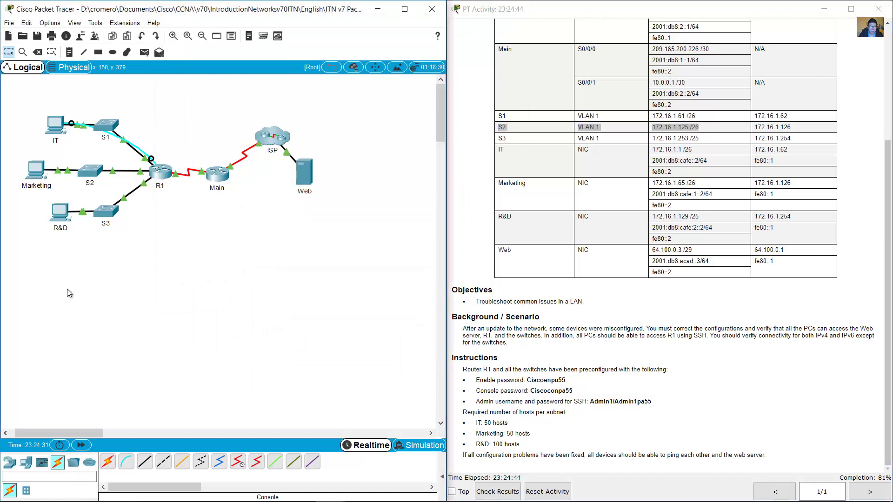
# Connect a console cable from the Marketing PC's RS 232 port to S2's Console port.
pyautogui.click(126, 461)
pyautogui.click(30, 169)
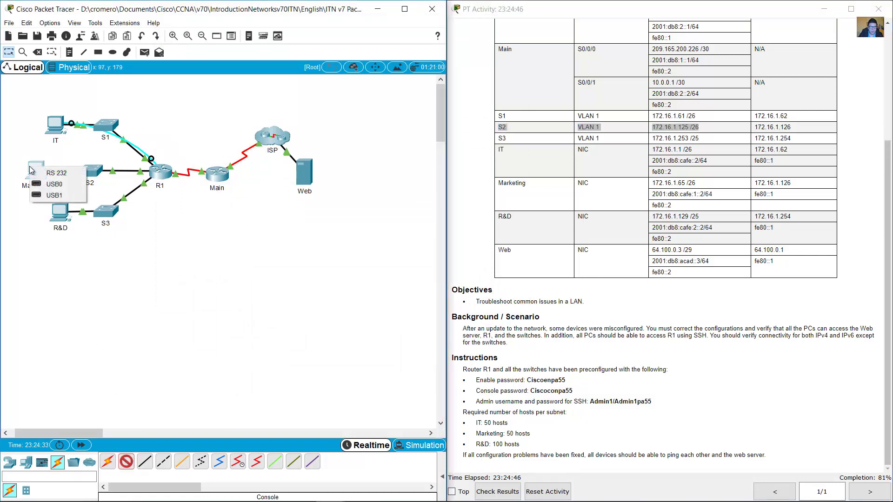
pyautogui.click(54, 173)
pyautogui.click(92, 169)
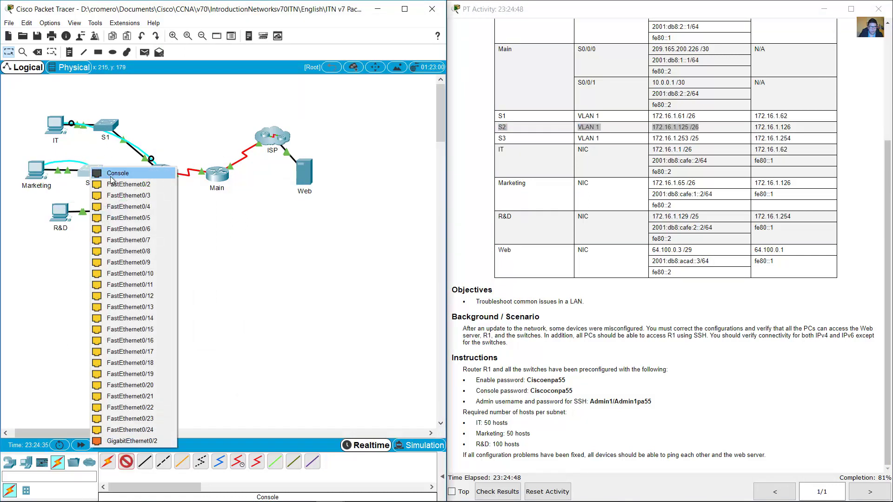
pyautogui.click(111, 176)
# Show the Marketing PC's Terminal port settings at 9600 baud instead of its Command Prompt.
pyautogui.click(36, 175)
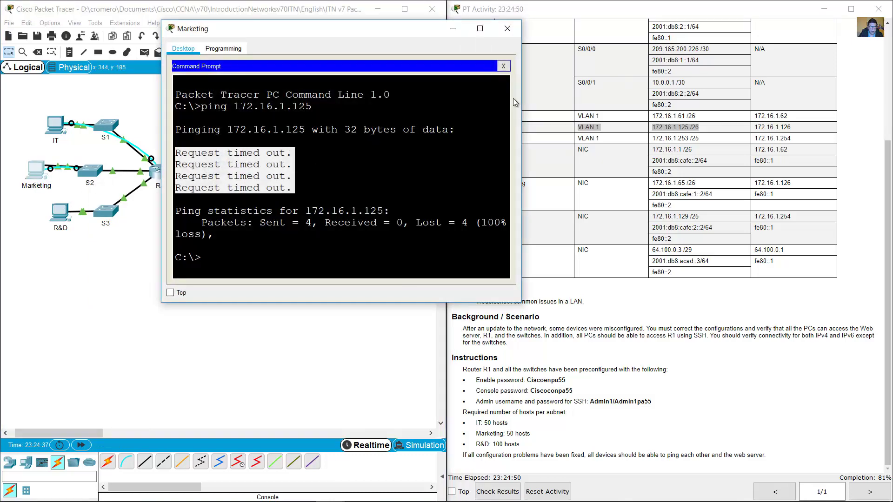
pyautogui.click(503, 66)
pyautogui.click(333, 87)
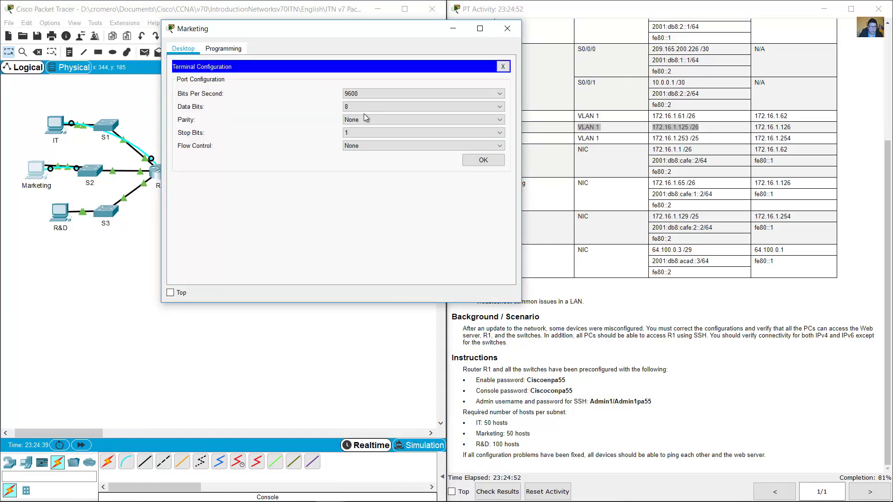
# Log into S2's console from the Marketing terminal and enter privileged mode using the console and enable passwords.
pyautogui.click(483, 159)
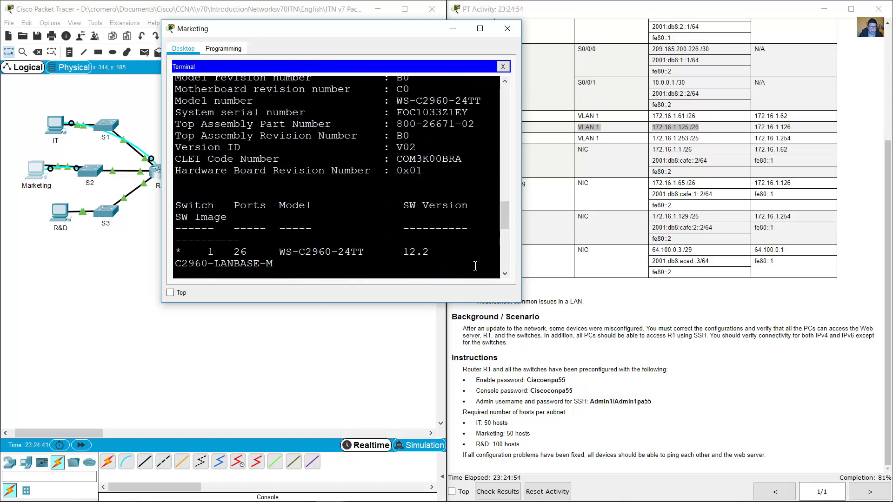
pyautogui.press('Return')
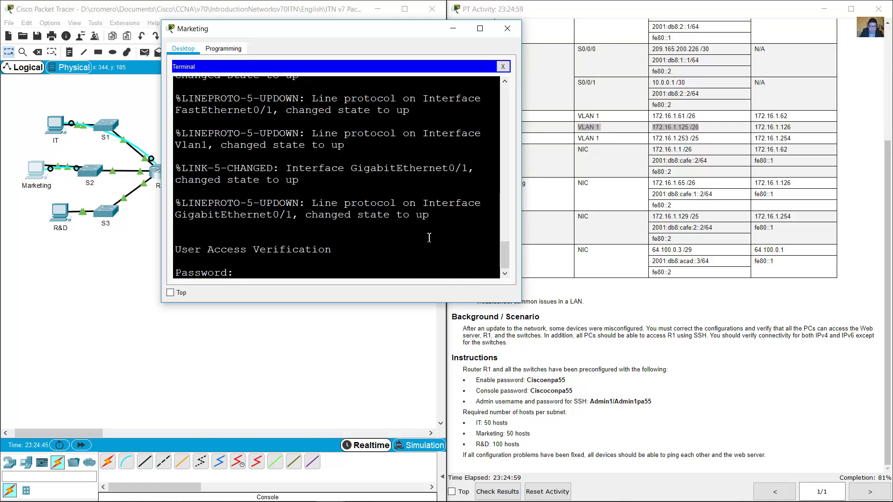
pyautogui.write('ciscoconpa55')
pyautogui.press('Return')
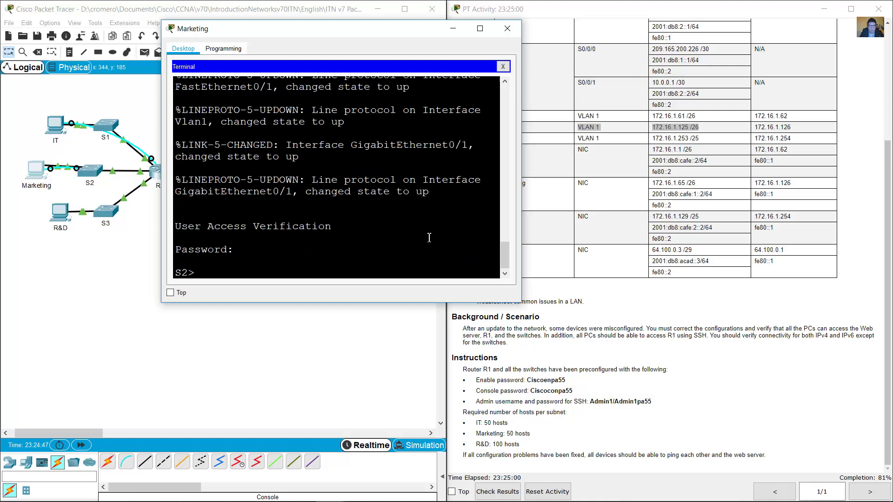
pyautogui.write('en')
pyautogui.press('Return')
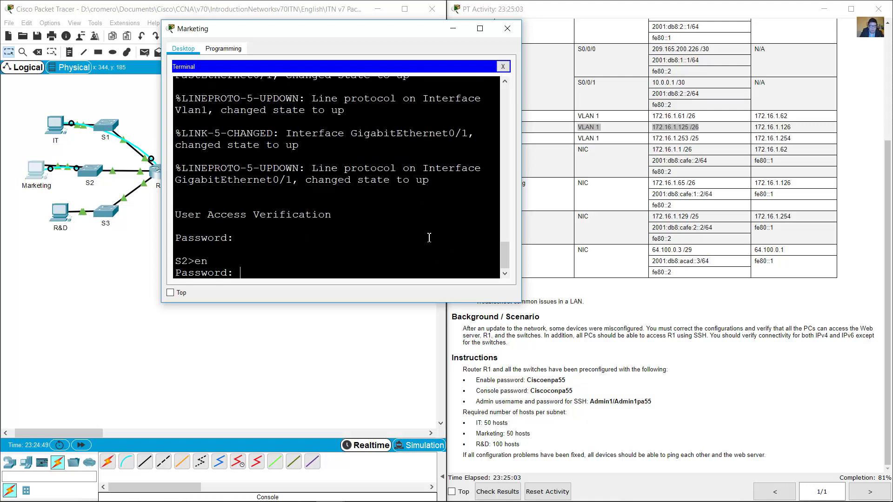
pyautogui.press('Return')
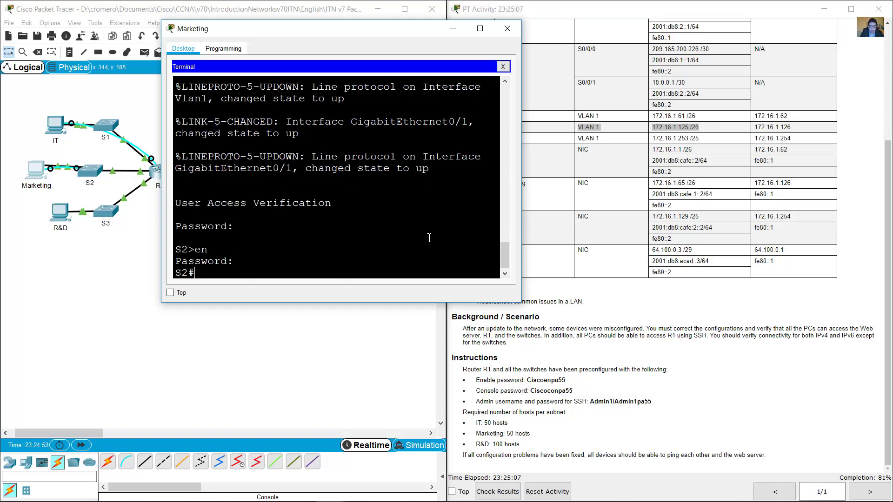
# Run 'show run' on S2 and page through the running configuration.
pyautogui.write('show run')
pyautogui.press('Return')
pyautogui.press('space')
pyautogui.press('space')
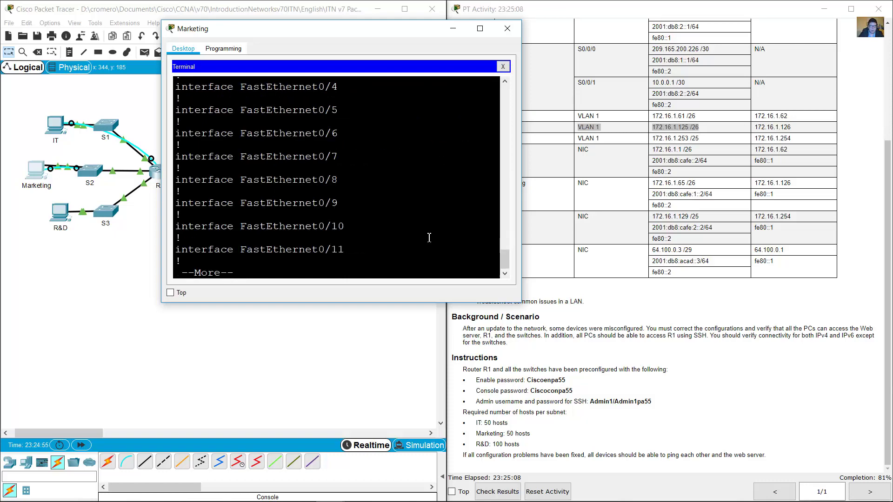
pyautogui.press('space')
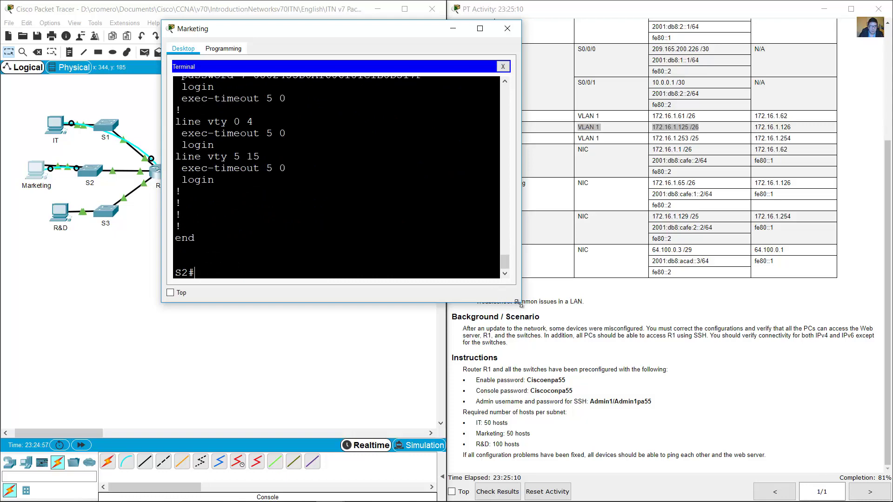
pyautogui.moveTo(519, 303); pyautogui.dragTo(538, 451)
pyautogui.moveTo(523, 387); pyautogui.dragTo(525, 273)
pyautogui.moveTo(225, 230); pyautogui.dragTo(323, 252)
pyautogui.scroll(-2, 380, 294)
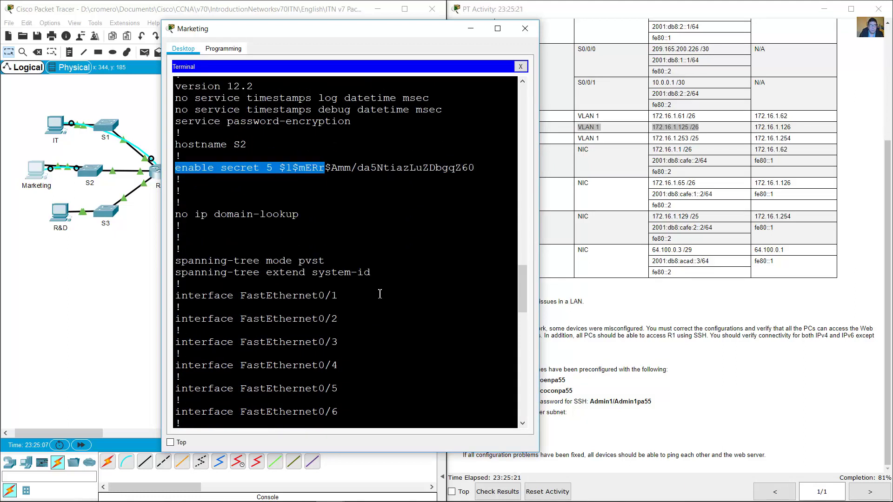
pyautogui.scroll(-15, 379, 294)
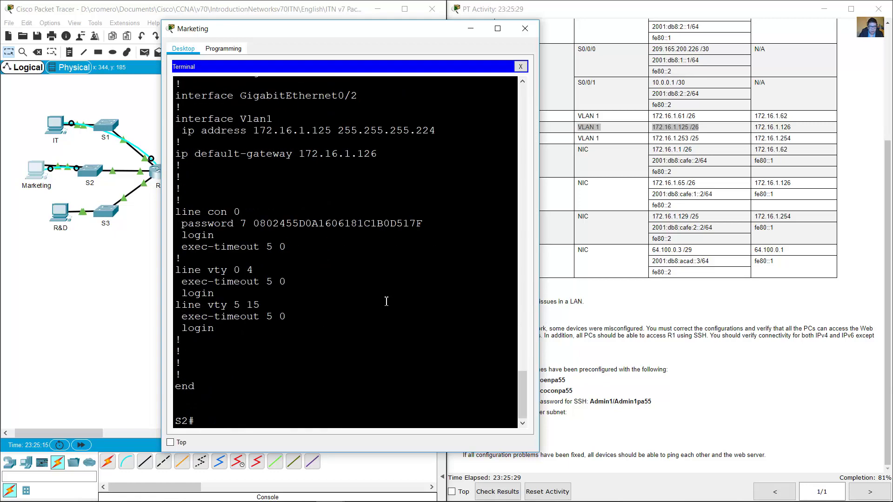
pyautogui.scroll(3, 348, 284)
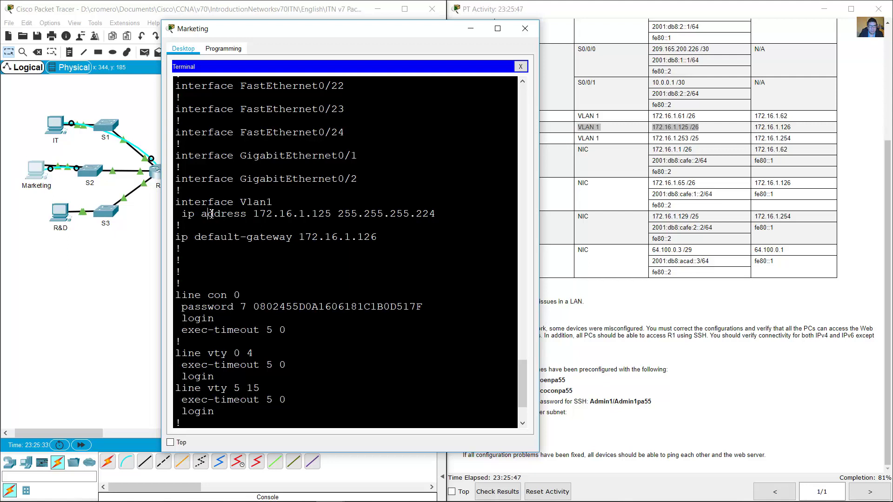
# Compare Vlan1's 172.16.1.125 255.255.255.224 against the table's /26 address for S2.
pyautogui.moveTo(184, 204); pyautogui.dragTo(335, 215)
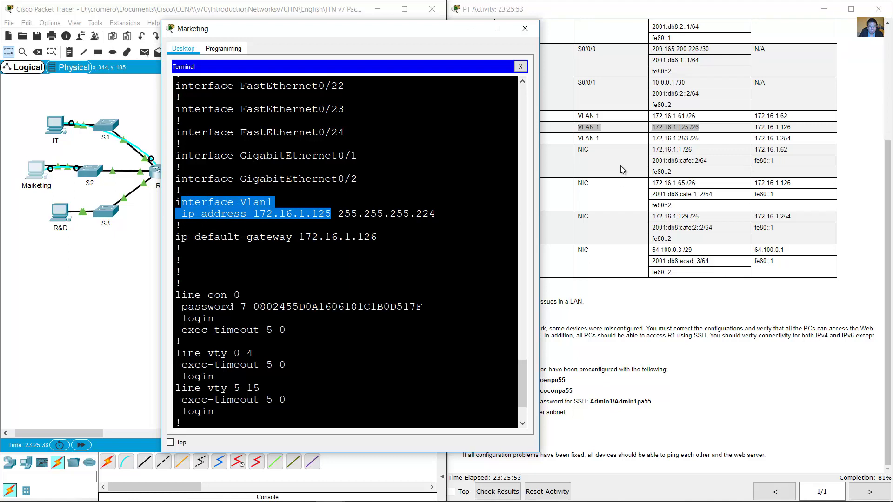
pyautogui.click(688, 137)
pyautogui.moveTo(652, 127); pyautogui.dragTo(694, 127)
pyautogui.click(705, 133)
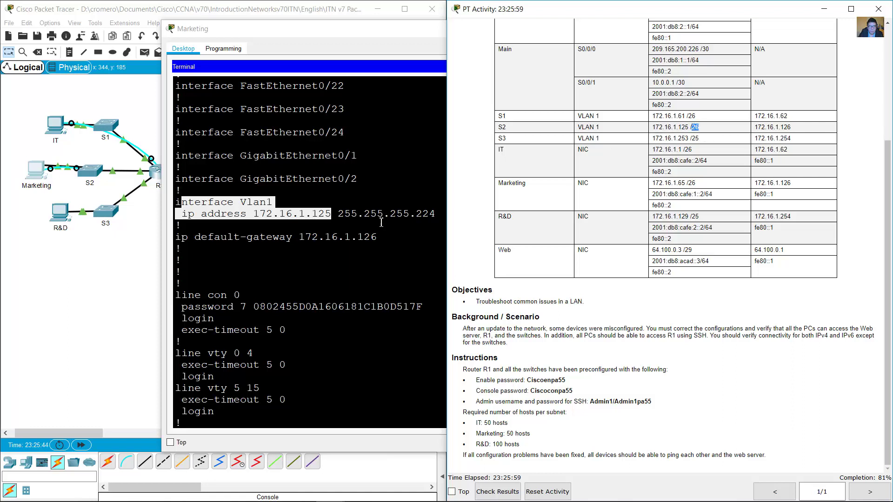
pyautogui.click(382, 222)
pyautogui.moveTo(345, 213)
pyautogui.mouseDown()
pyautogui.moveTo(442, 208)
pyautogui.moveTo(337, 213)
pyautogui.mouseUp()
pyautogui.tripleClick(442, 211)
pyautogui.click(443, 215)
pyautogui.click(395, 215)
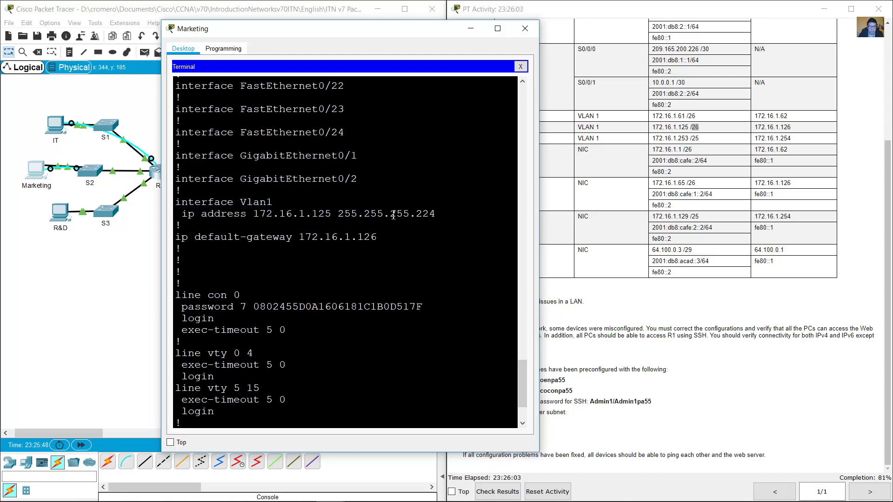
pyautogui.moveTo(436, 213)
pyautogui.mouseDown()
pyautogui.moveTo(338, 215)
pyautogui.moveTo(439, 215)
pyautogui.mouseUp()
pyautogui.click(389, 214)
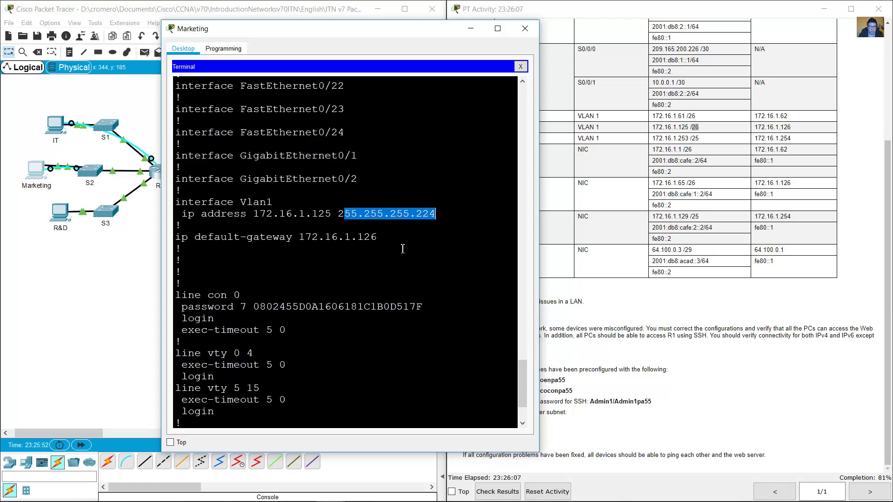
pyautogui.scroll(1, 403, 249)
pyautogui.scroll(-4, 409, 327)
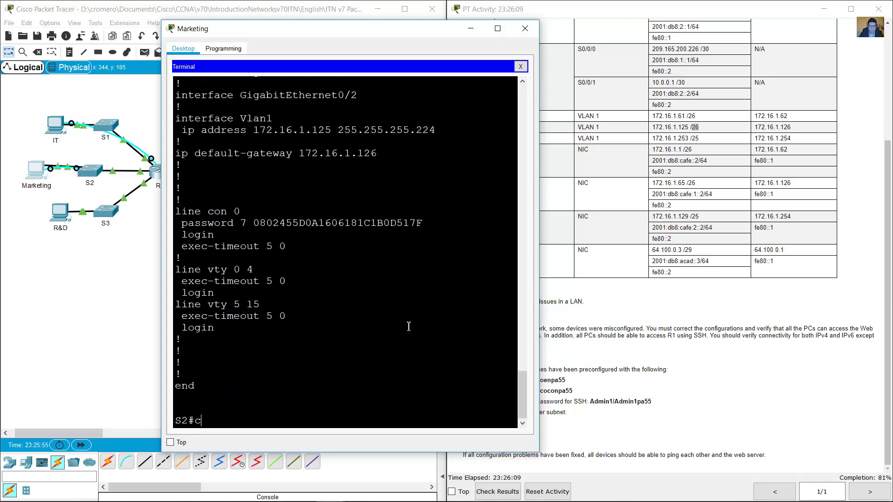
# Under 'conf term', set interface Vlan1 to 172.16.1.125 255.255.255.192, then exit interface mode.
pyautogui.write('onf term')
pyautogui.press('Return')
pyautogui.write('int ')
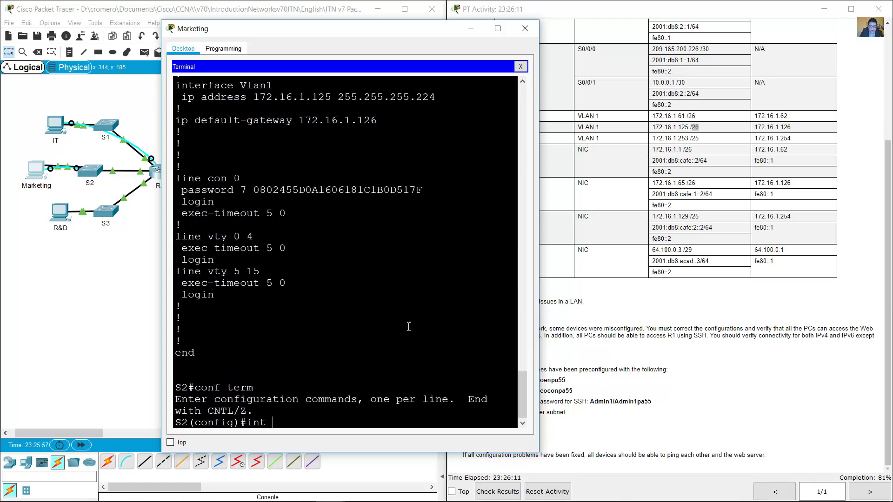
pyautogui.write('vlan 1')
pyautogui.press('Return')
pyautogui.write('ip ad')
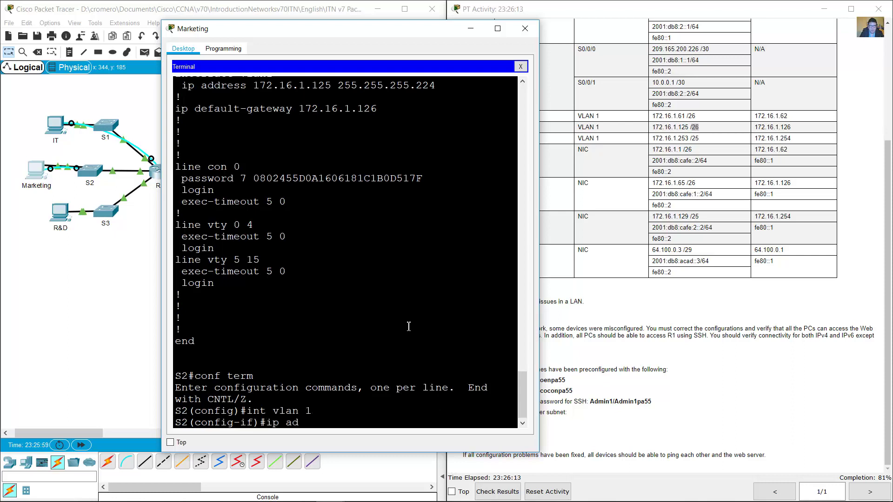
pyautogui.write('dress 172.16.1.125 25')
pyautogui.write('5.255.255.')
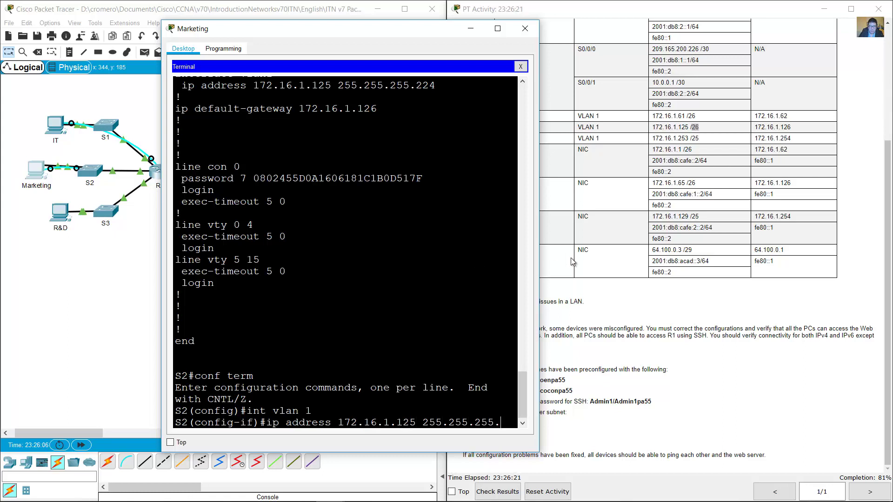
pyautogui.moveTo(541, 258); pyautogui.dragTo(619, 259)
pyautogui.write('5.192')
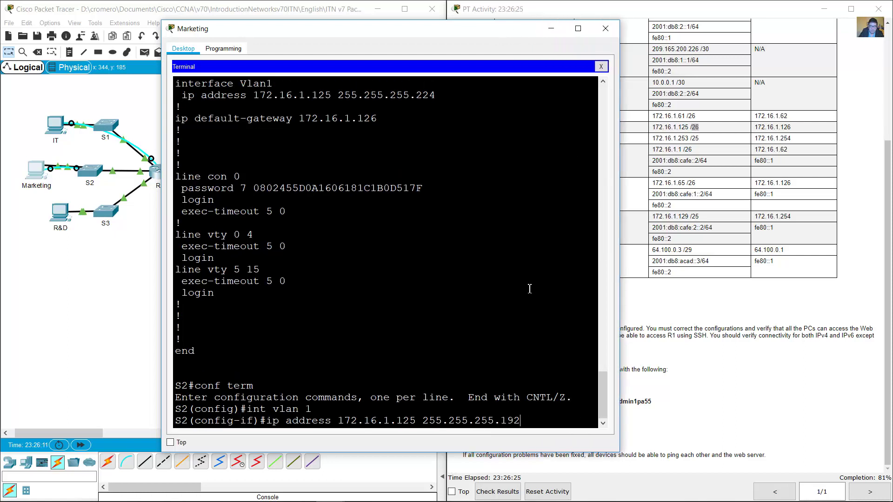
pyautogui.press('Return')
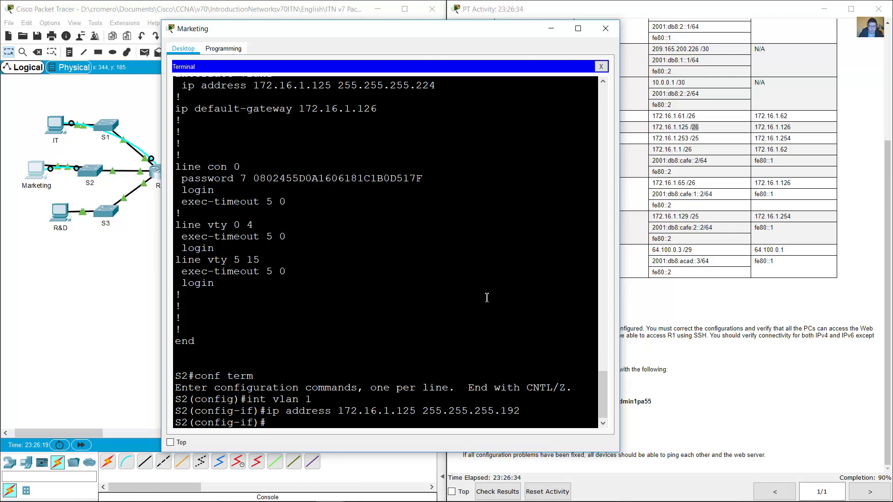
pyautogui.write('exit')
pyautogui.press('Return')
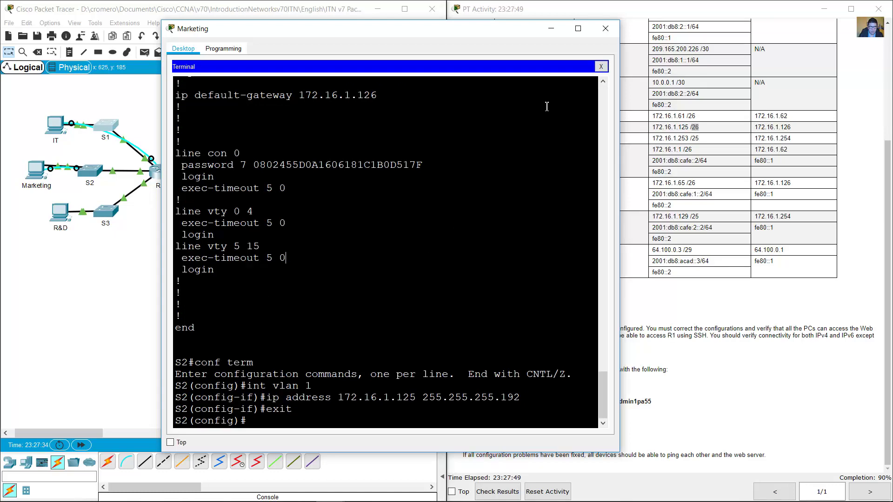
# Close the S2 console and re-run 'ping 172.16.1.125' from the Marketing PC's command prompt.
pyautogui.click(601, 66)
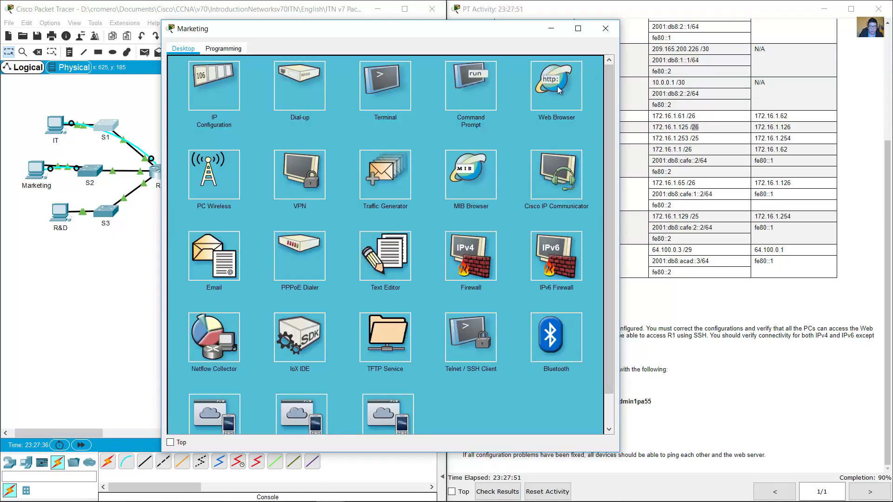
pyautogui.click(486, 93)
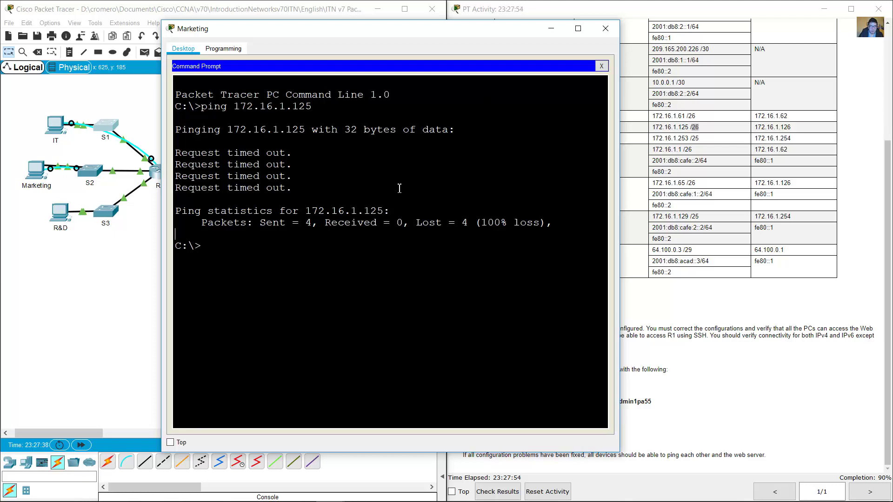
pyautogui.press('Up')
pyautogui.click(21, 147)
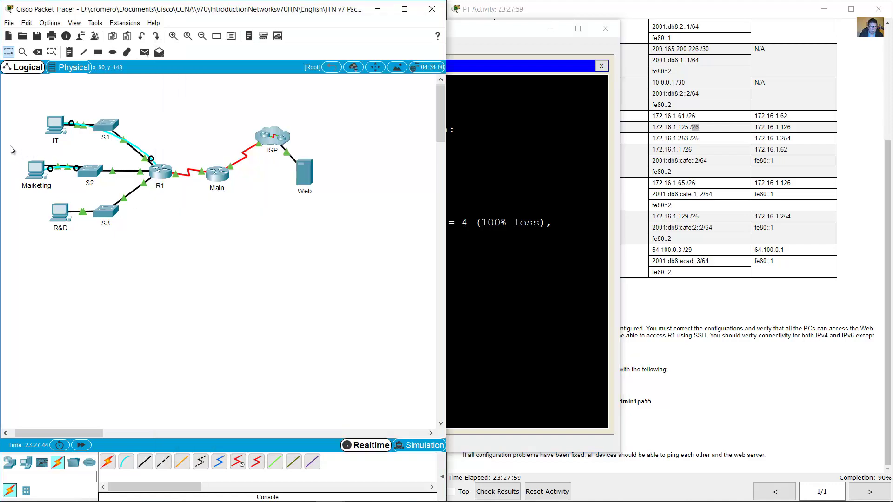
pyautogui.click(505, 215)
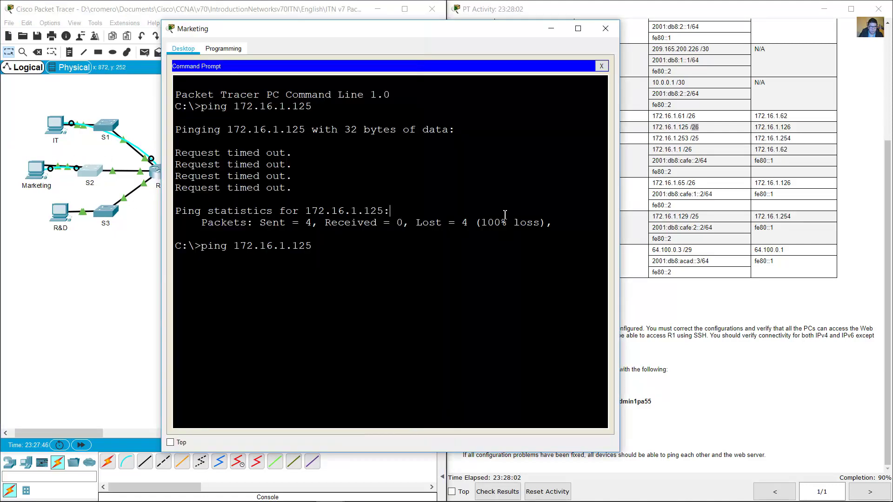
pyautogui.press('Return')
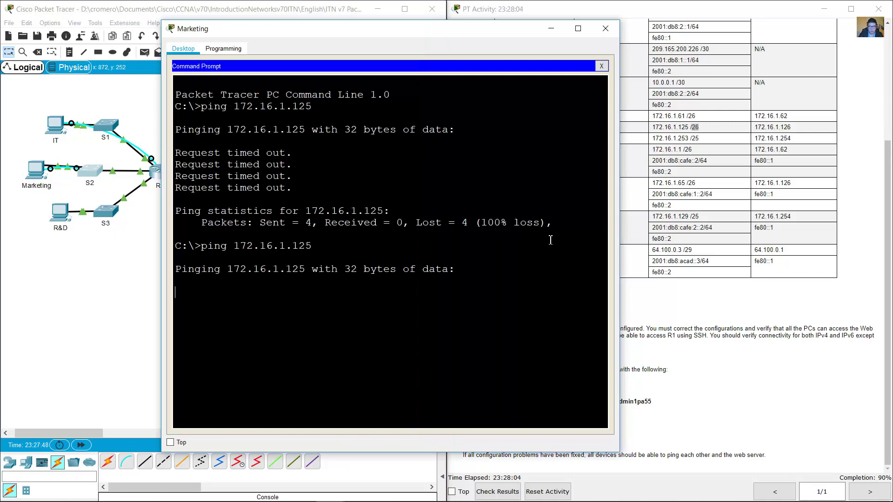
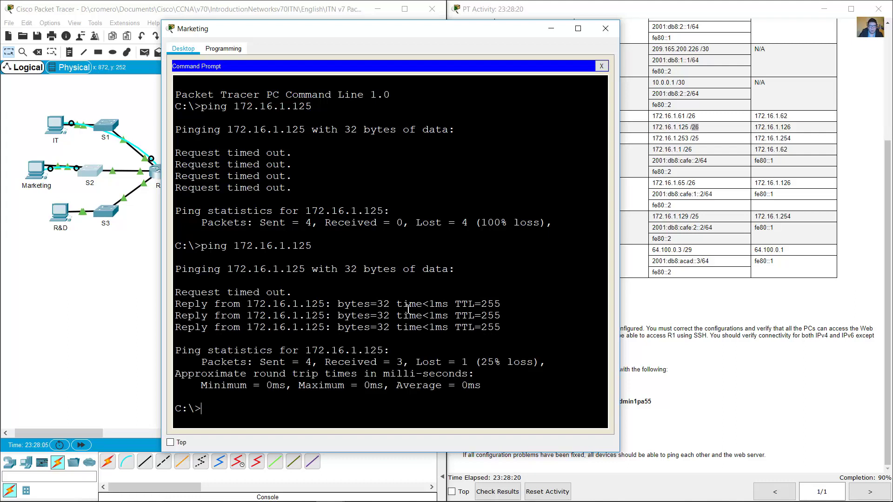
# Check Marketing's successful replies from S2 and find its gateway address in the addressing table.
pyautogui.moveTo(292, 303); pyautogui.dragTo(383, 351)
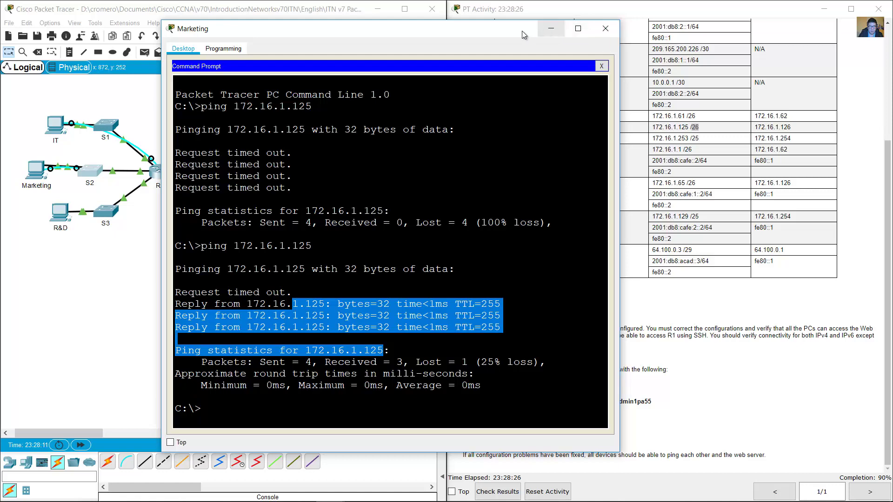
pyautogui.moveTo(522, 30); pyautogui.dragTo(485, 18)
pyautogui.click(464, 304)
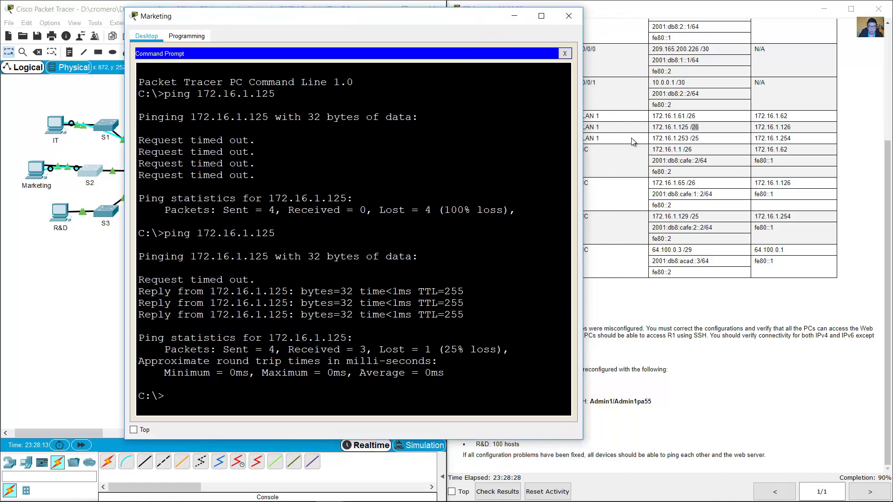
pyautogui.click(14, 151)
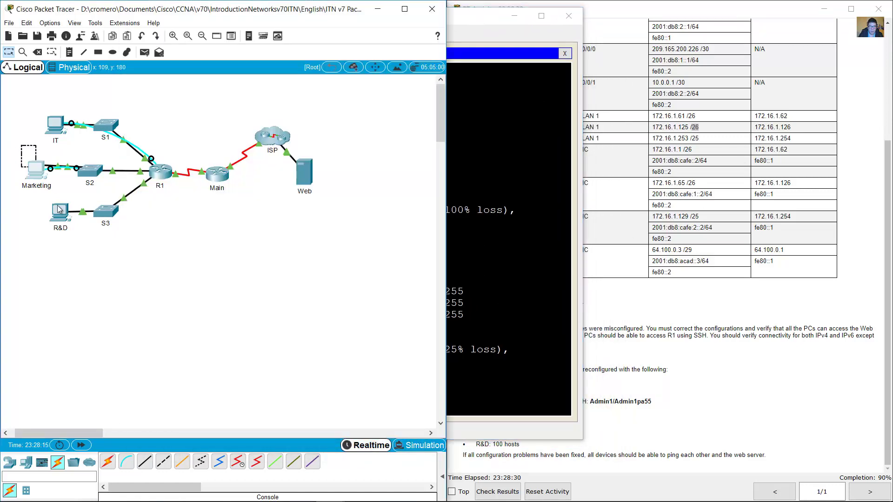
pyautogui.click(597, 190)
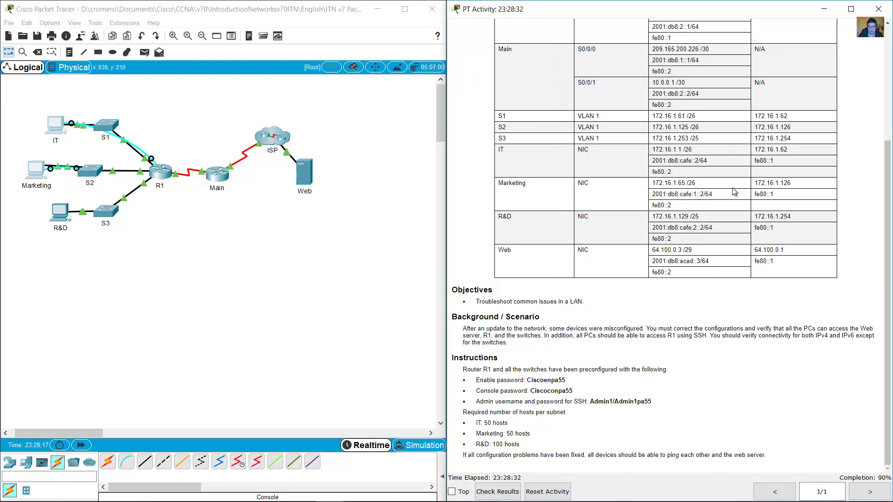
pyautogui.moveTo(760, 185); pyautogui.dragTo(791, 185)
# Ping Marketing's gateway 172.16.1.126, then close its window and bring up the R&D PC.
pyautogui.click(43, 176)
pyautogui.press('Up')
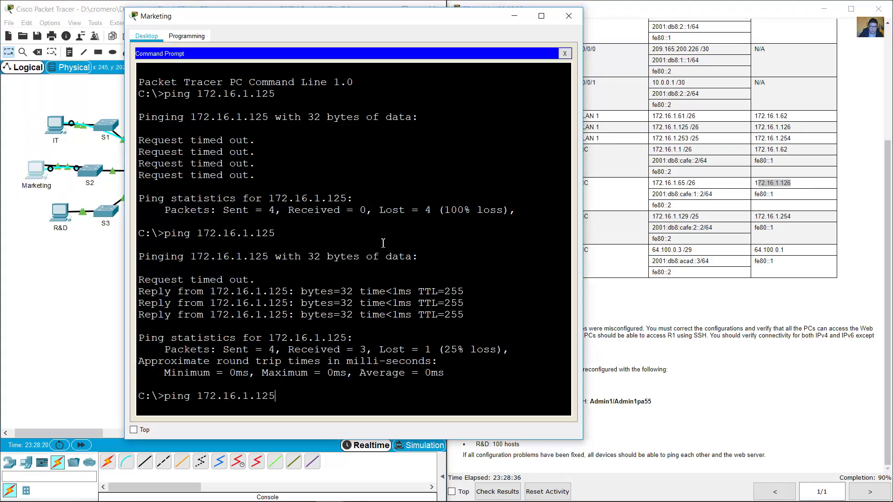
pyautogui.press('BackSpace')
pyautogui.write('6')
pyautogui.press('Return')
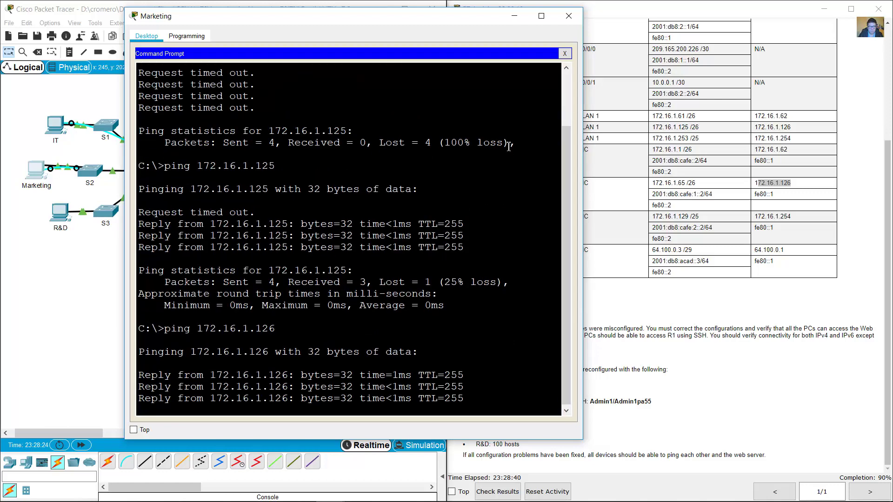
pyautogui.click(515, 15)
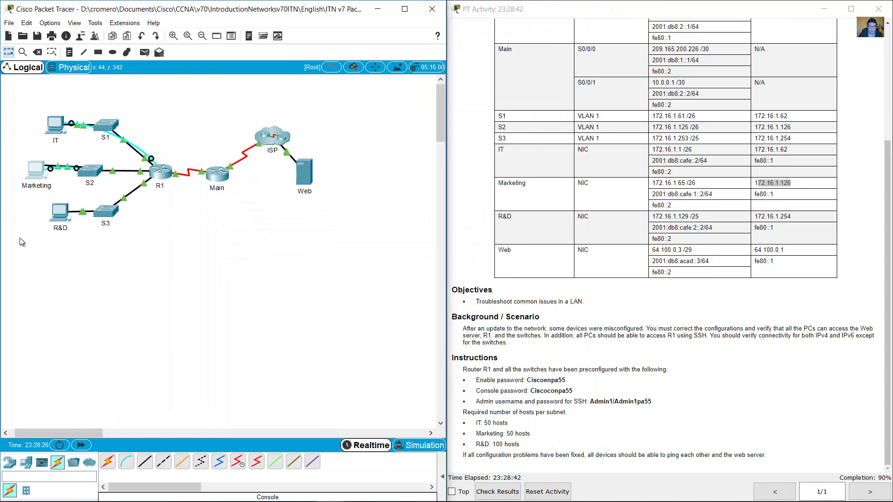
pyautogui.click(64, 219)
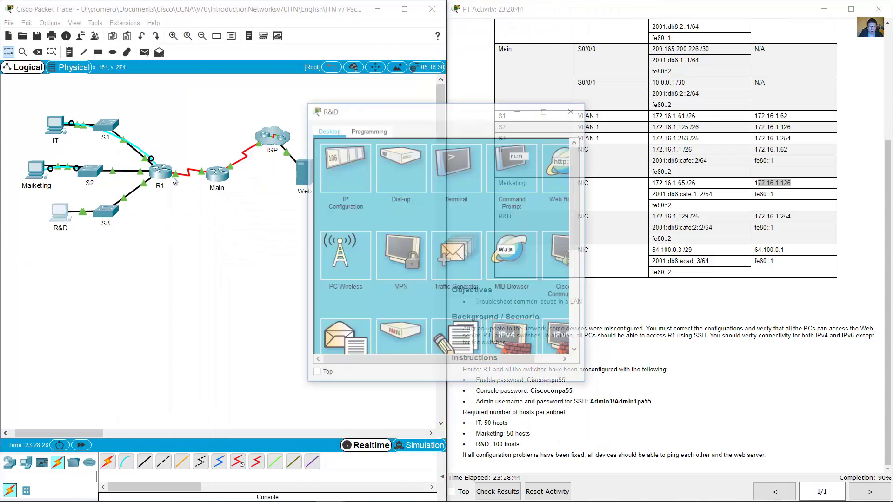
# Open the R&D PC's IP Configuration and compare it with the R&D rows of the addressing table.
pyautogui.moveTo(344, 112); pyautogui.dragTo(153, 55)
pyautogui.click(153, 108)
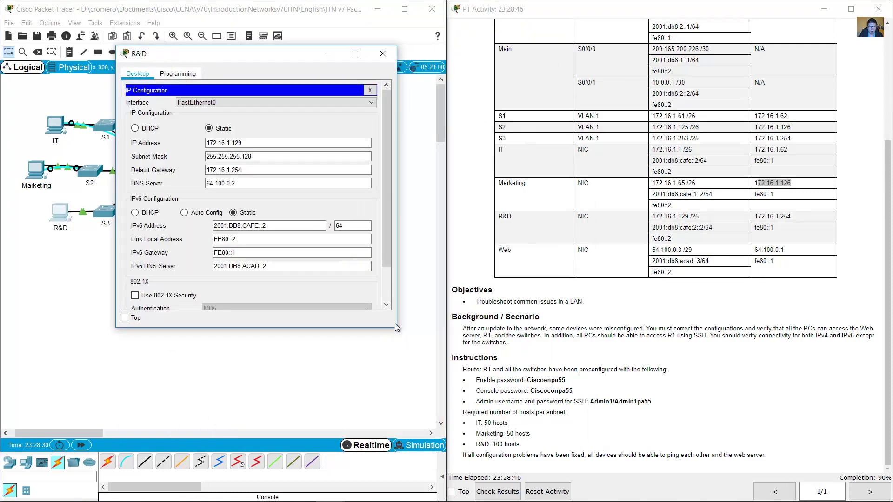
pyautogui.moveTo(398, 332); pyautogui.dragTo(468, 401)
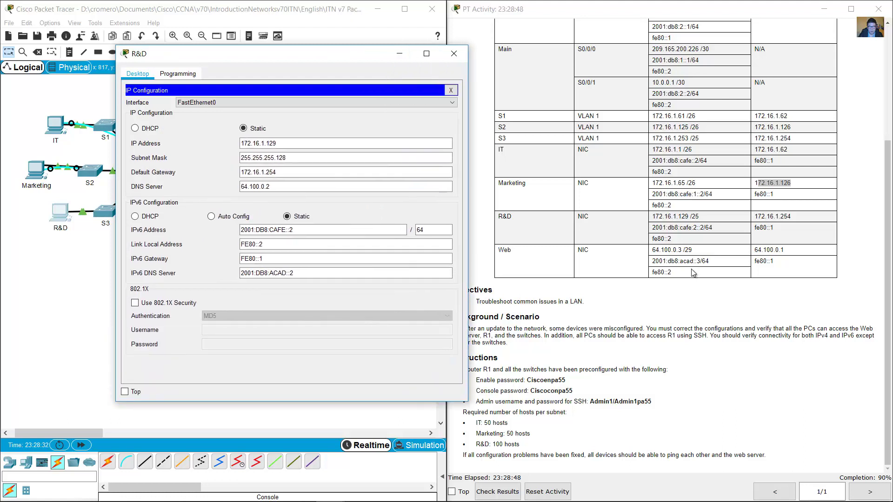
pyautogui.moveTo(504, 217); pyautogui.dragTo(715, 240)
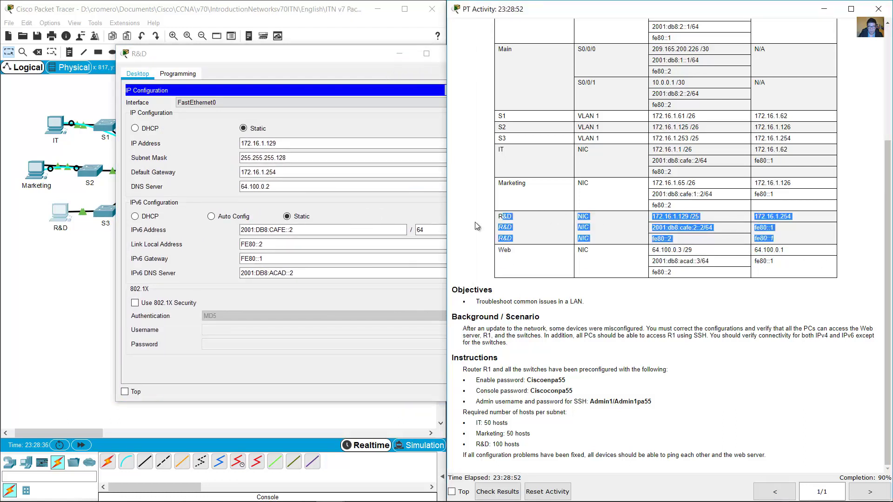
pyautogui.click(282, 177)
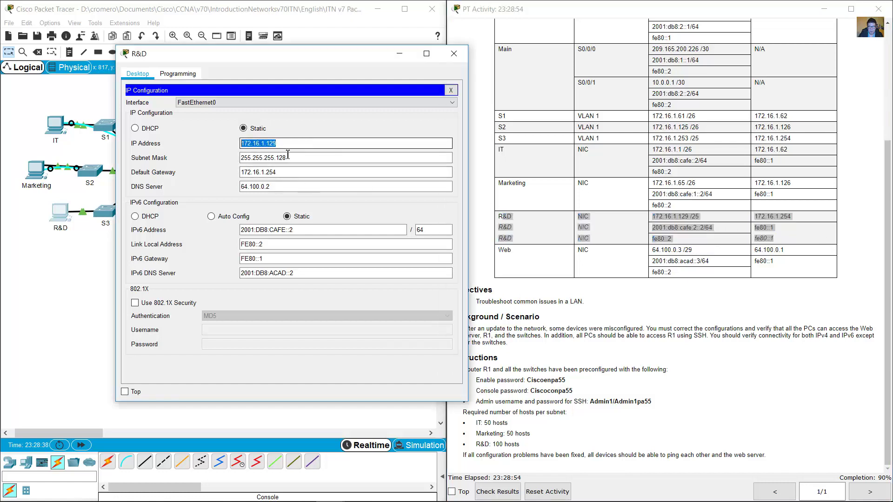
# Check R&D's mask 255.255.255.128, gateway 172.16.1.254 and IPv6 address against the expected values.
pyautogui.press('Tab')
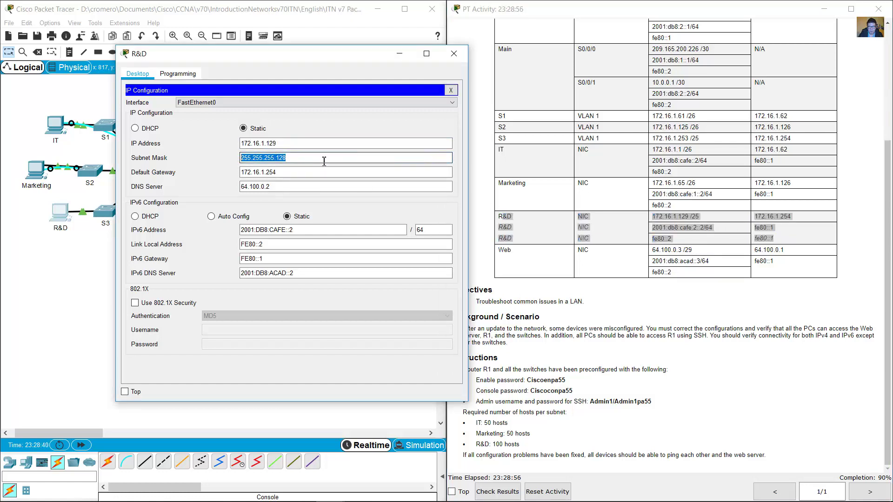
pyautogui.click(304, 159)
pyautogui.hotkey('shift', 'Home')
pyautogui.press('End')
pyautogui.hotkey('shift', 'Home')
pyautogui.moveTo(283, 172); pyautogui.dragTo(240, 173)
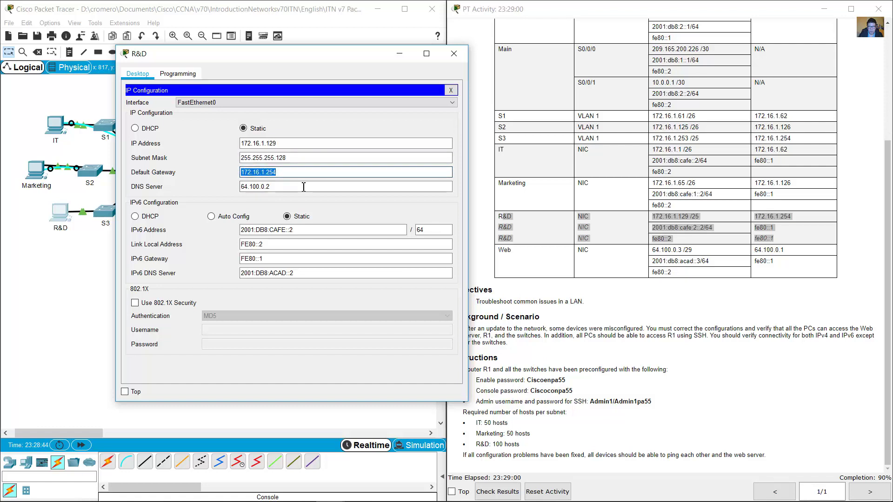
pyautogui.moveTo(321, 229); pyautogui.dragTo(244, 229)
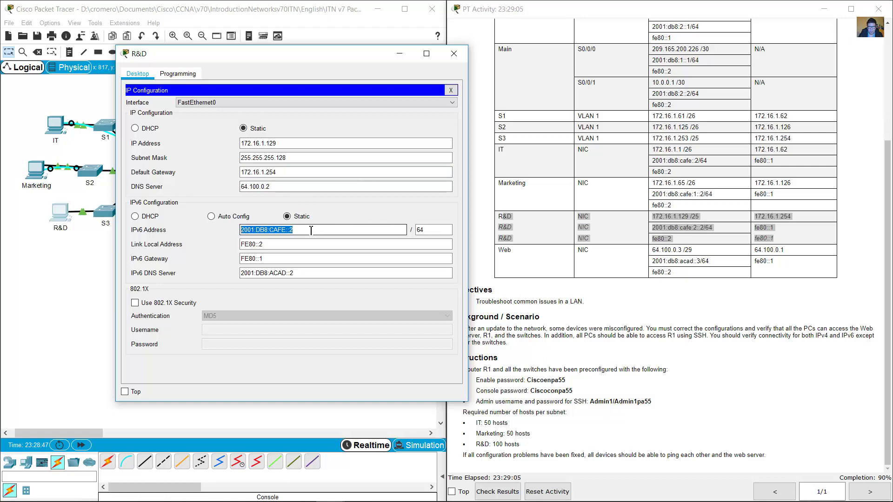
pyautogui.click(710, 236)
pyautogui.moveTo(713, 227); pyautogui.dragTo(654, 232)
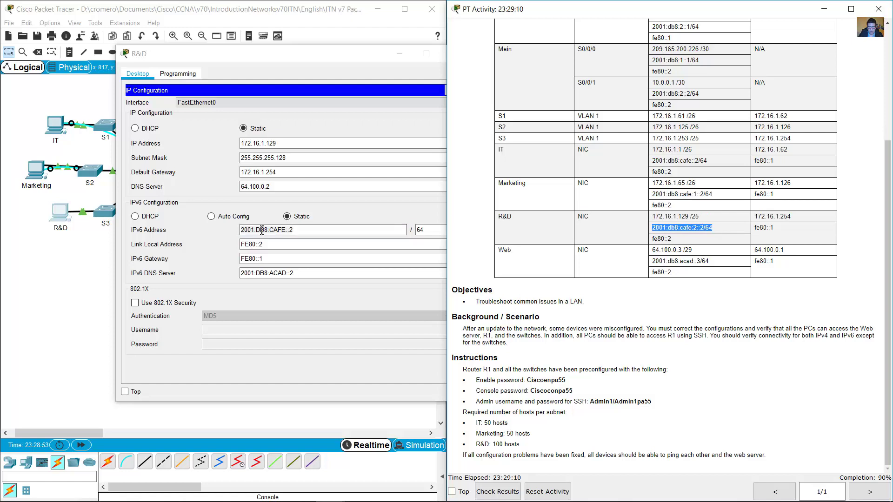
# Insert :2 after CAFE so the IPv6 address reads 2001:DB8:CAFE:2::2, then close IP Configuration.
pyautogui.click(311, 230)
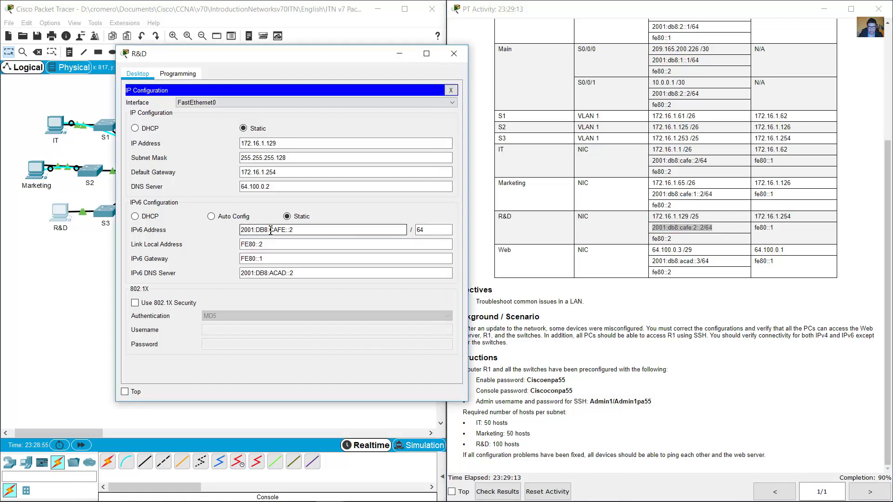
pyautogui.moveTo(269, 230); pyautogui.dragTo(297, 230)
pyautogui.click(297, 230)
pyautogui.press('Left')
pyautogui.press('Left')
pyautogui.press('Left')
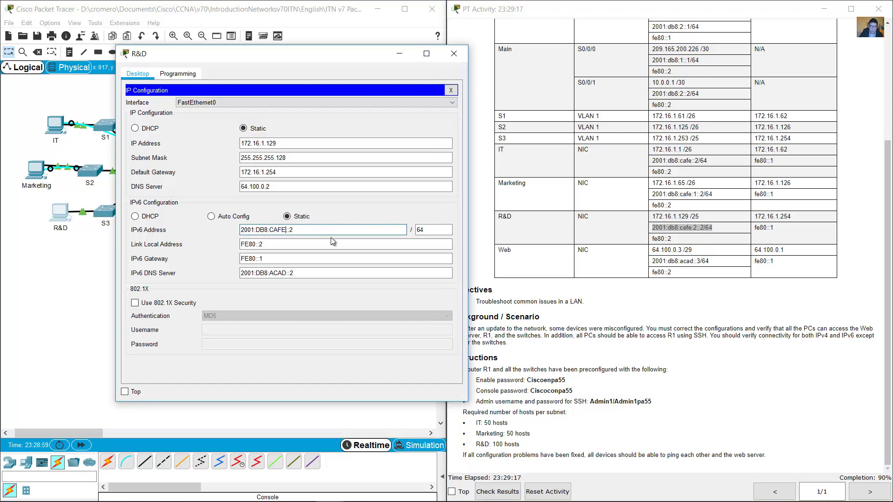
pyautogui.write(':2')
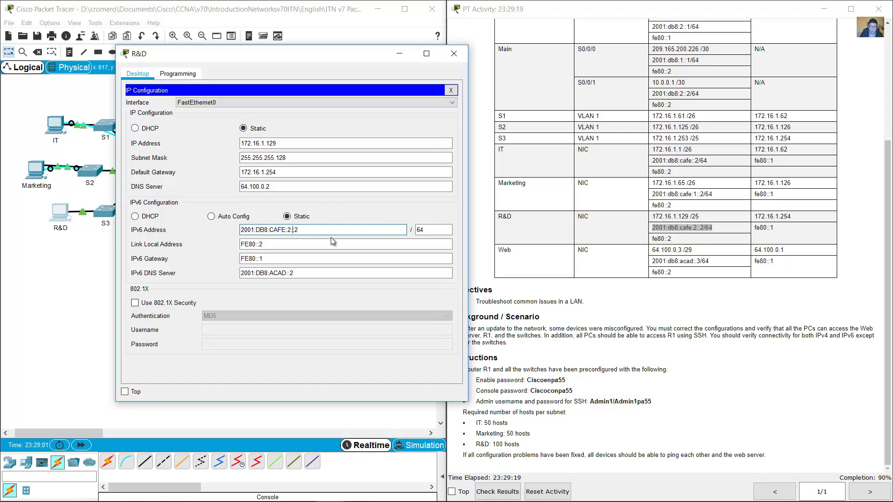
pyautogui.click(399, 230)
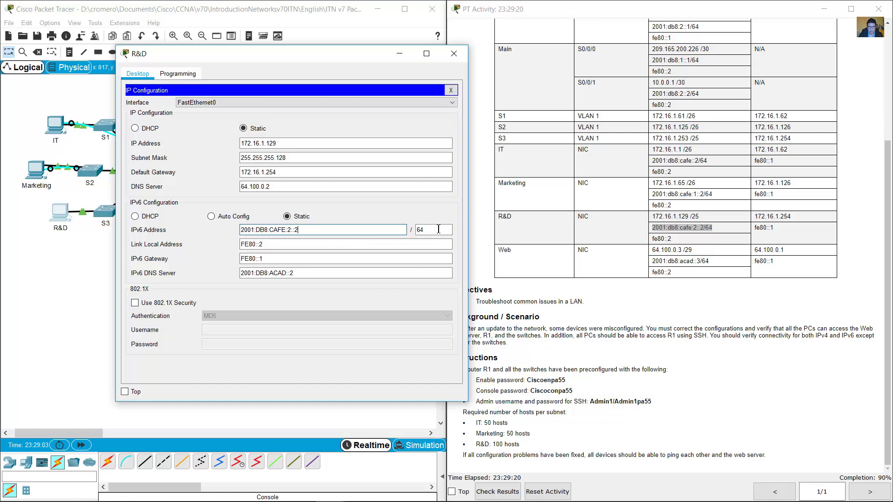
pyautogui.click(438, 229)
pyautogui.press('Tab')
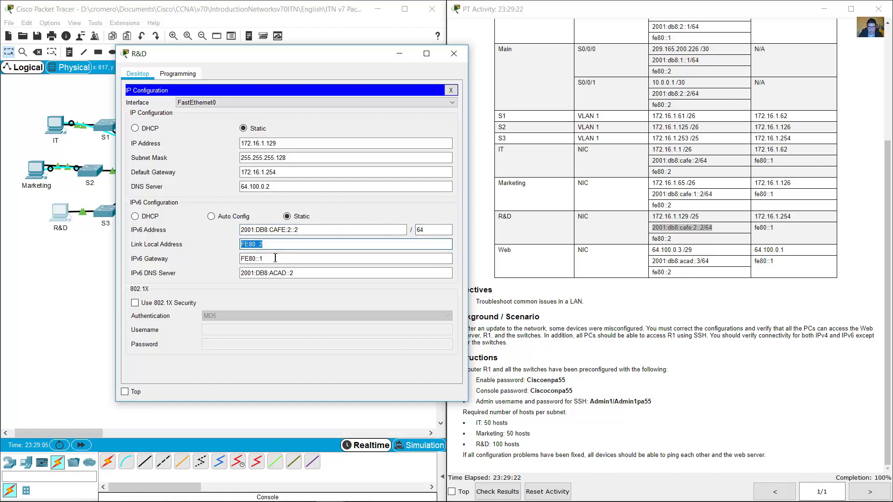
pyautogui.press('Tab')
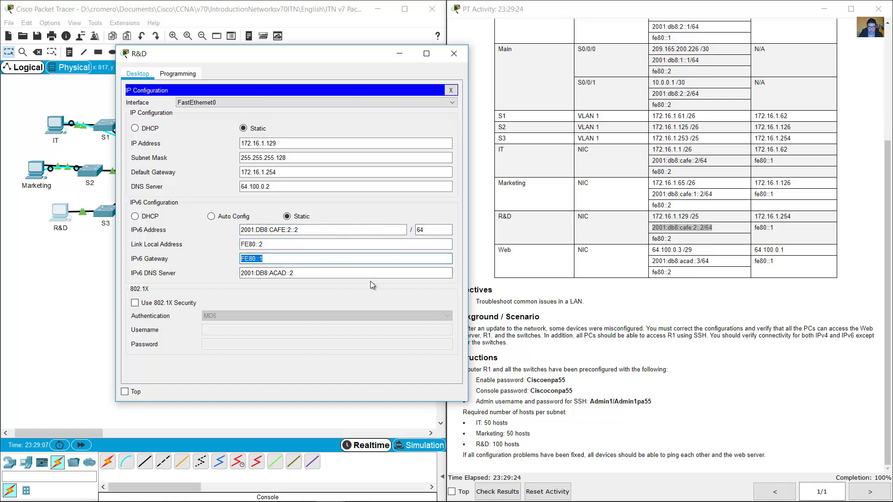
pyautogui.click(374, 258)
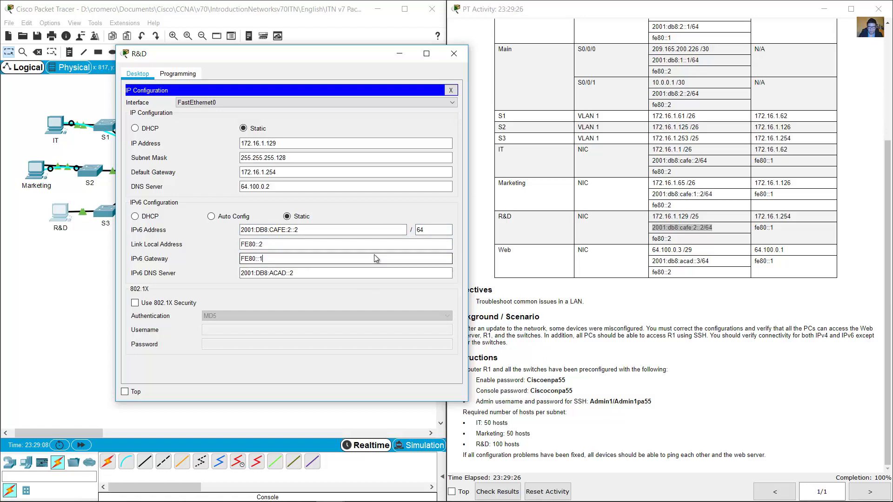
pyautogui.click(448, 93)
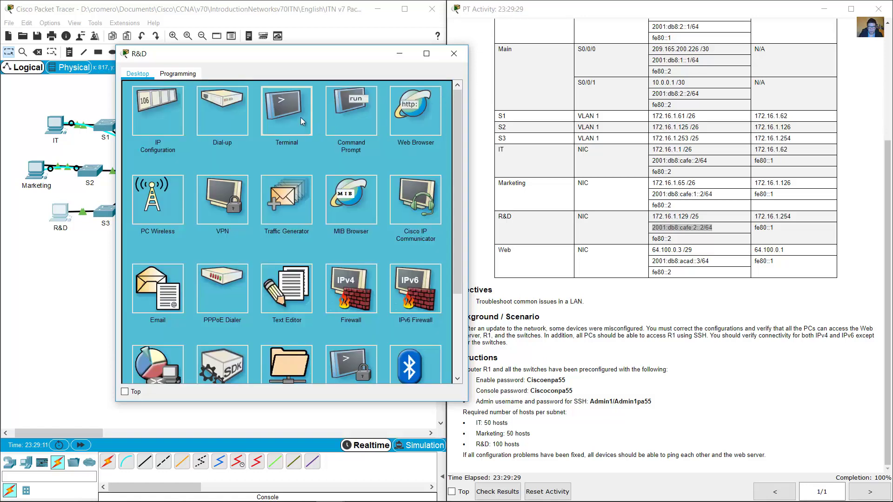
# Ping S3 at 172.16.1.253 from the R&D PC's Command Prompt.
pyautogui.click(300, 117)
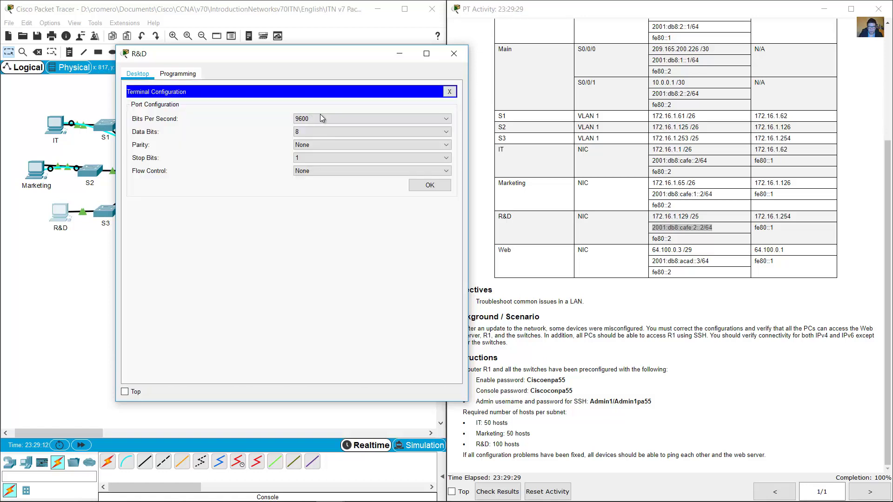
pyautogui.click(662, 138)
pyautogui.moveTo(663, 138); pyautogui.dragTo(699, 138)
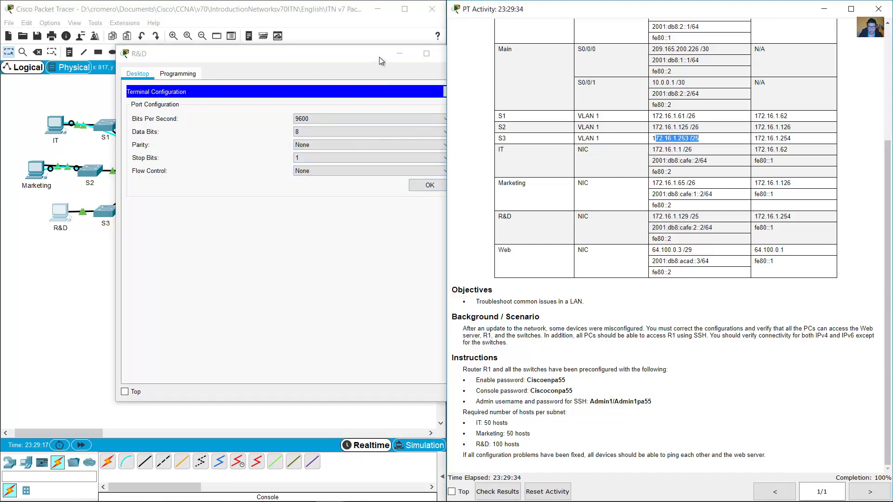
pyautogui.moveTo(379, 57); pyautogui.dragTo(340, 55)
pyautogui.click(410, 90)
pyautogui.click(336, 116)
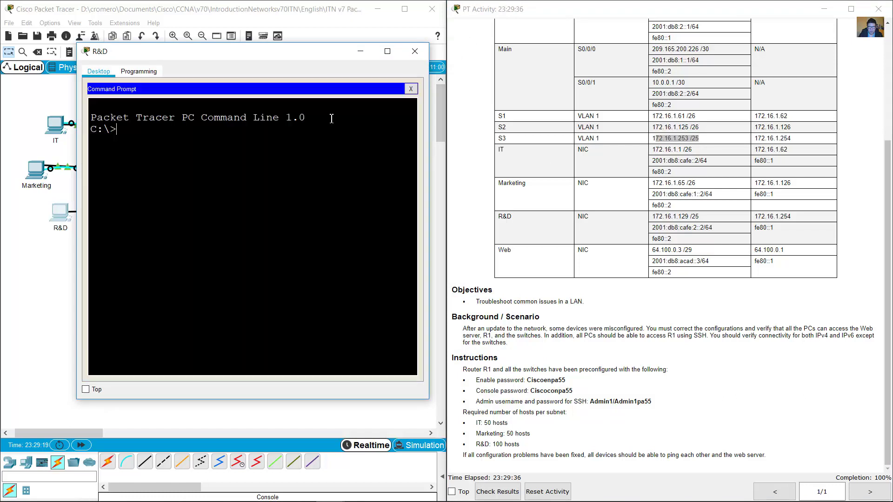
pyautogui.write('ping 172.16.1.253')
pyautogui.press('Return')
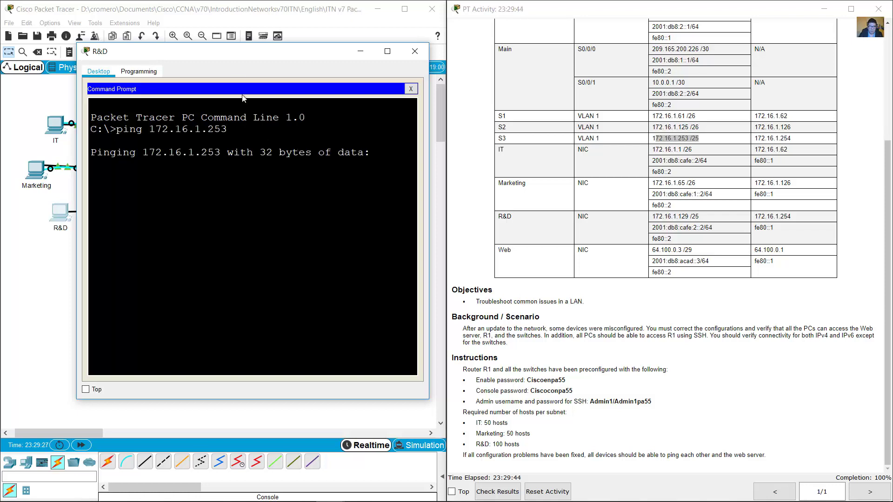
# Confirm the S3 replies, then ping R&D's gateway 172.16.1.254.
pyautogui.moveTo(222, 51); pyautogui.dragTo(382, 51)
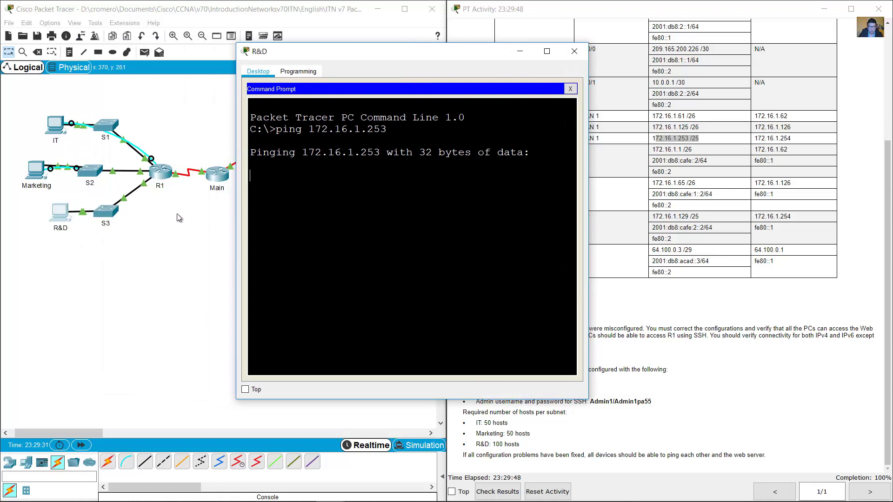
pyautogui.moveTo(432, 55); pyautogui.dragTo(332, 52)
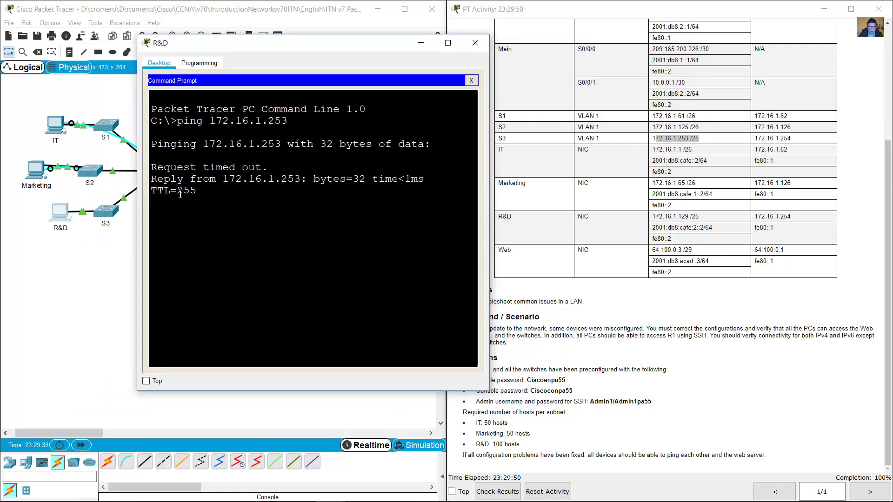
pyautogui.moveTo(205, 202); pyautogui.dragTo(537, 178)
pyautogui.click(766, 135)
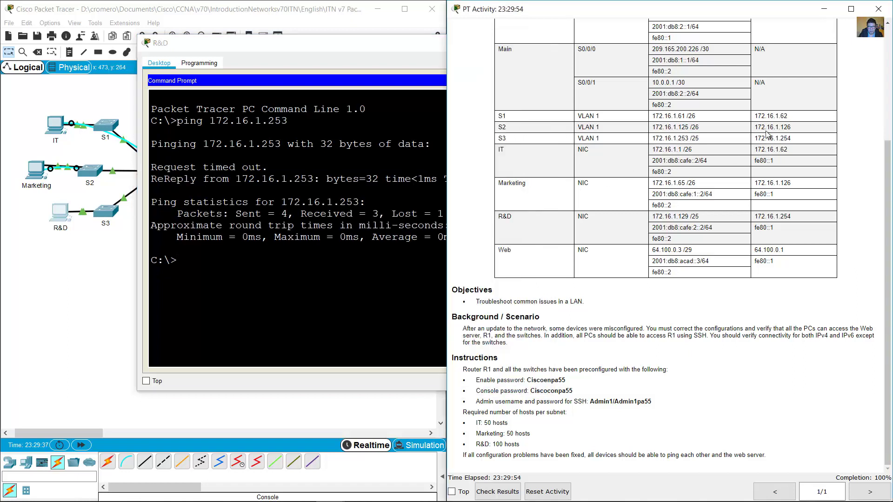
pyautogui.doubleClick(766, 135)
pyautogui.click(331, 222)
pyautogui.press('Up')
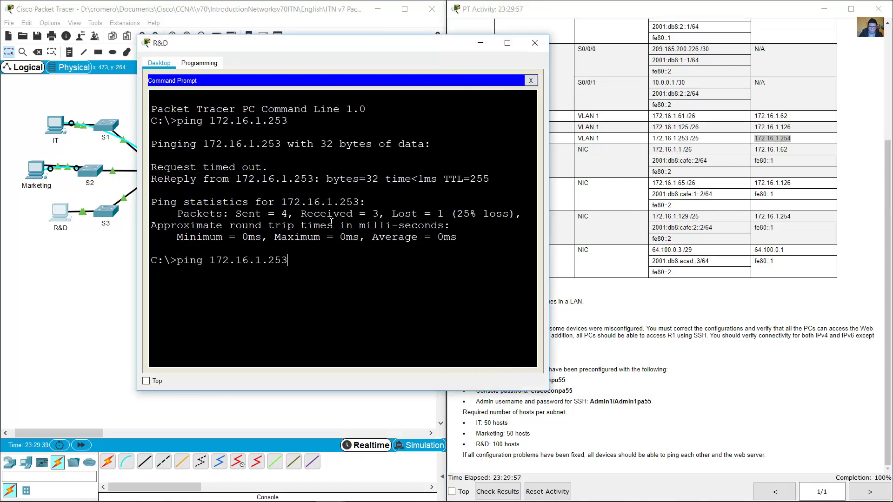
pyautogui.press('BackSpace')
pyautogui.write('4')
pyautogui.press('Return')
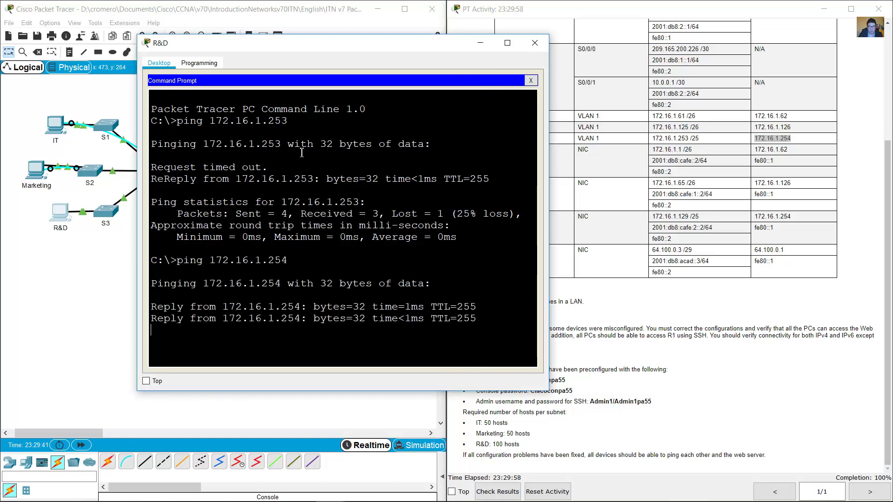
# Ping the Web server at 64.100.0.3 from R&D.
pyautogui.click(649, 227)
pyautogui.moveTo(501, 250); pyautogui.dragTo(767, 251)
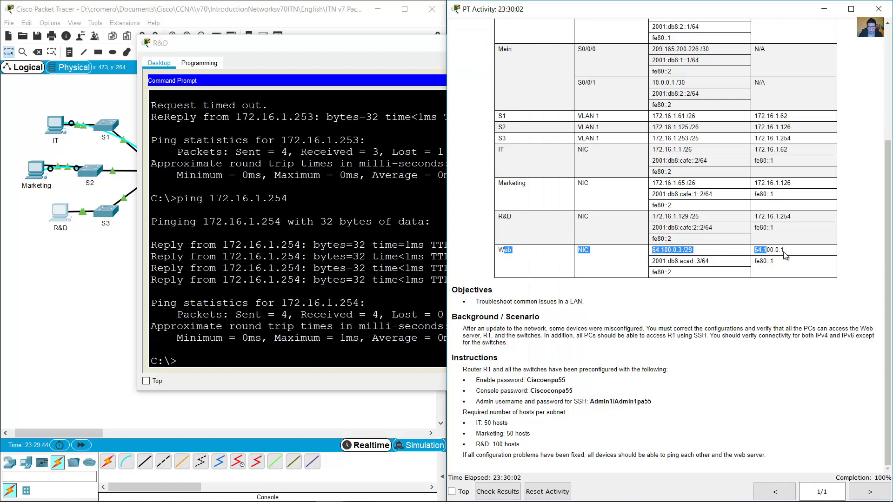
pyautogui.doubleClick(507, 250)
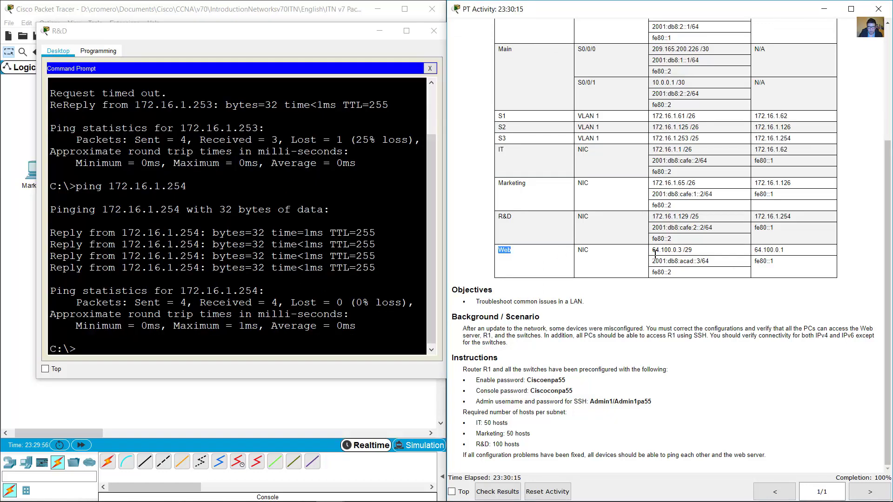
pyautogui.moveTo(656, 250); pyautogui.dragTo(692, 250)
pyautogui.click(263, 270)
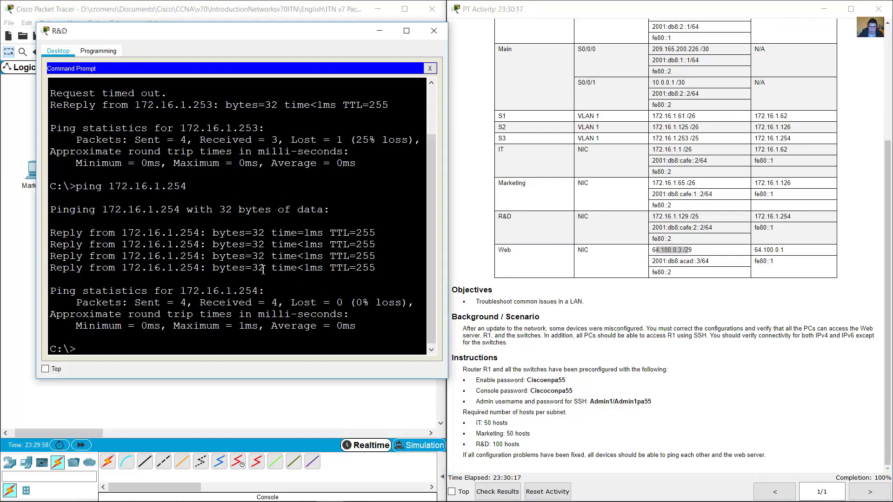
pyautogui.write('ping 64.1')
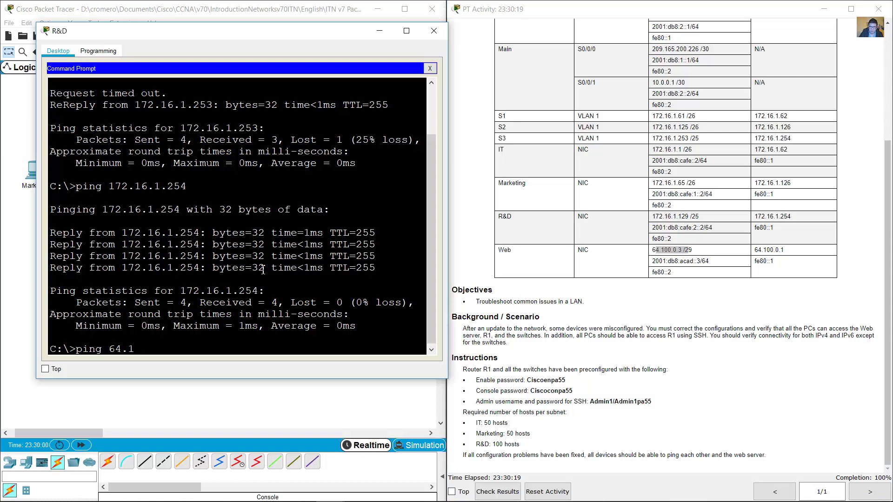
pyautogui.write('00.0.3')
pyautogui.press('Return')
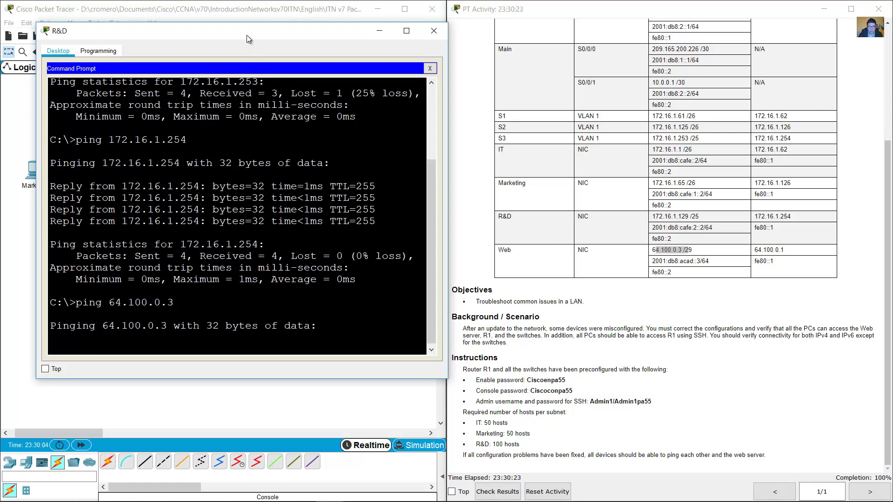
# Copy the 'ping 64.100.0.3' command line and switch to the Marketing PC's command prompt.
pyautogui.moveTo(246, 35); pyautogui.dragTo(582, 19)
pyautogui.click(314, 148)
pyautogui.moveTo(333, 156); pyautogui.dragTo(289, 219)
pyautogui.click(631, 274)
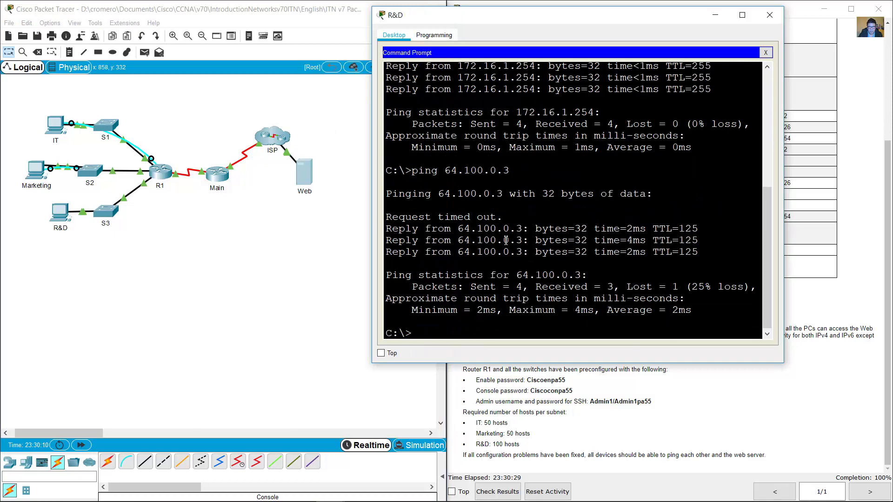
pyautogui.moveTo(512, 170); pyautogui.dragTo(413, 170)
pyautogui.rightClick(419, 170)
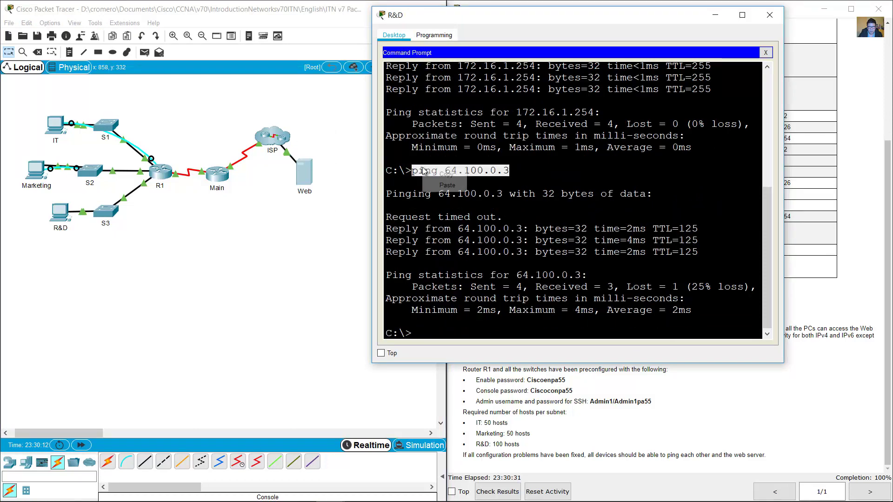
pyautogui.click(441, 175)
pyautogui.click(35, 171)
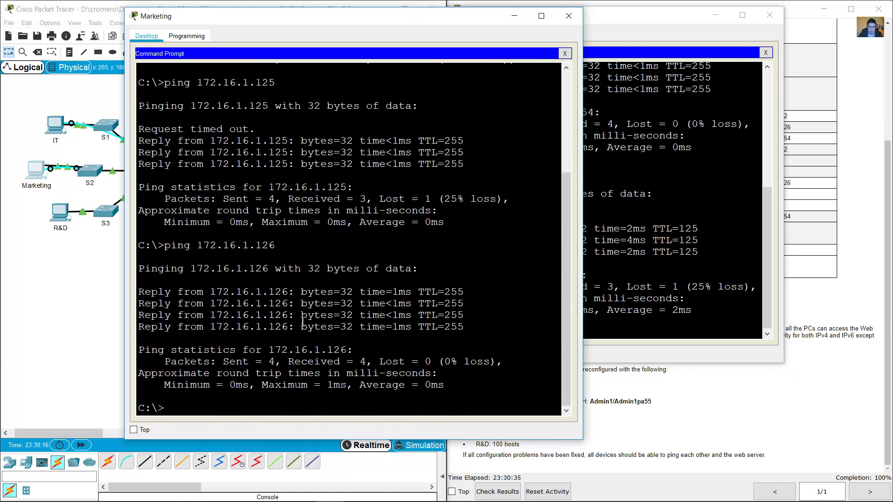
# Paste and run 'ping 64.100.0.3' in Marketing's Command Prompt.
pyautogui.rightClick(221, 403)
pyautogui.click(242, 418)
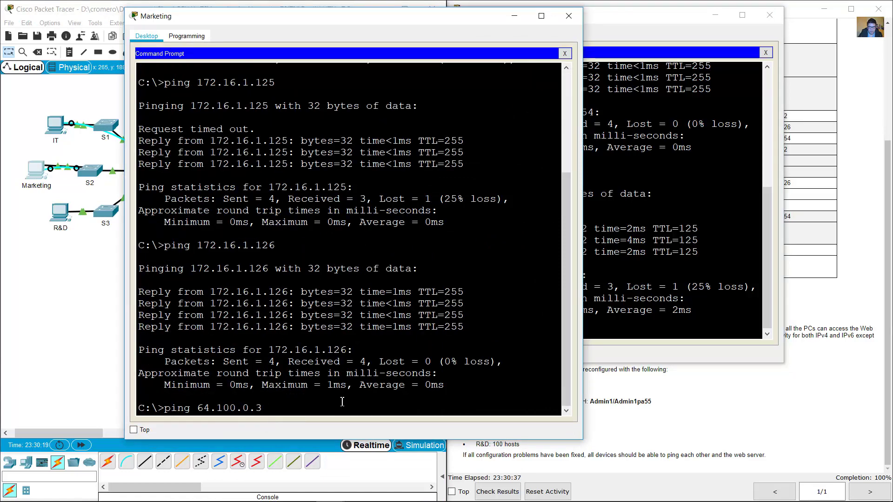
pyautogui.press('Return')
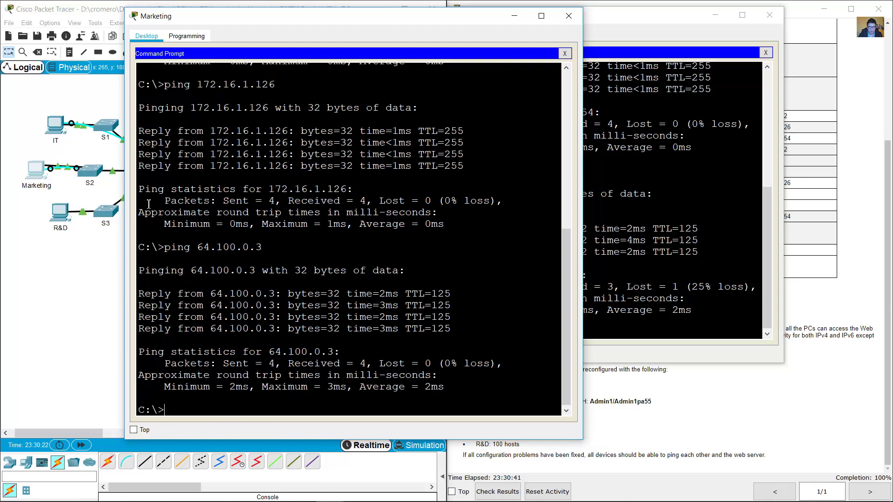
# Paste and run the same Web server ping on the IT PC, check its replies, and close the window.
pyautogui.click(56, 124)
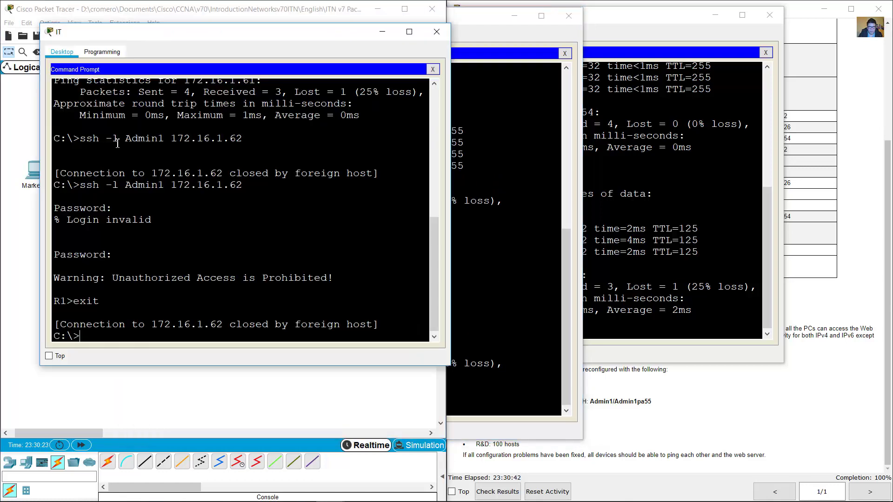
pyautogui.rightClick(239, 334)
pyautogui.click(270, 353)
pyautogui.press('Return')
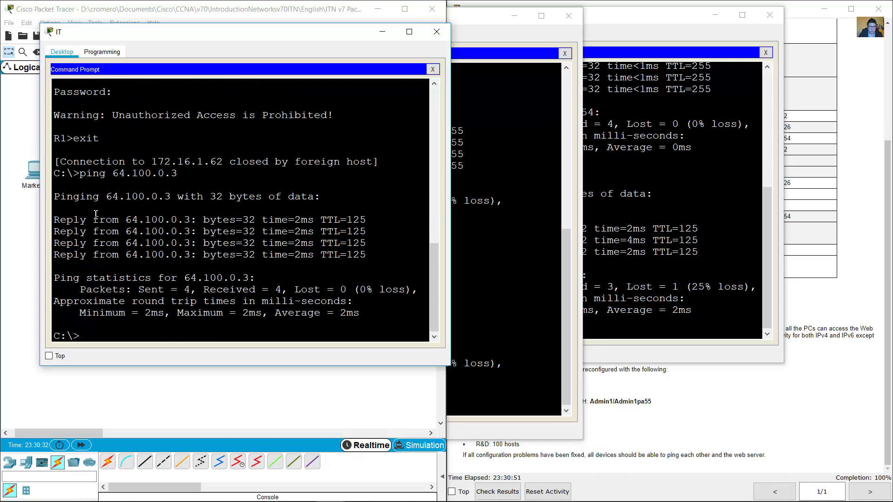
pyautogui.moveTo(96, 214); pyautogui.dragTo(339, 279)
pyautogui.click(318, 259)
pyautogui.moveTo(74, 173); pyautogui.dragTo(280, 328)
pyautogui.click(296, 316)
pyautogui.click(436, 31)
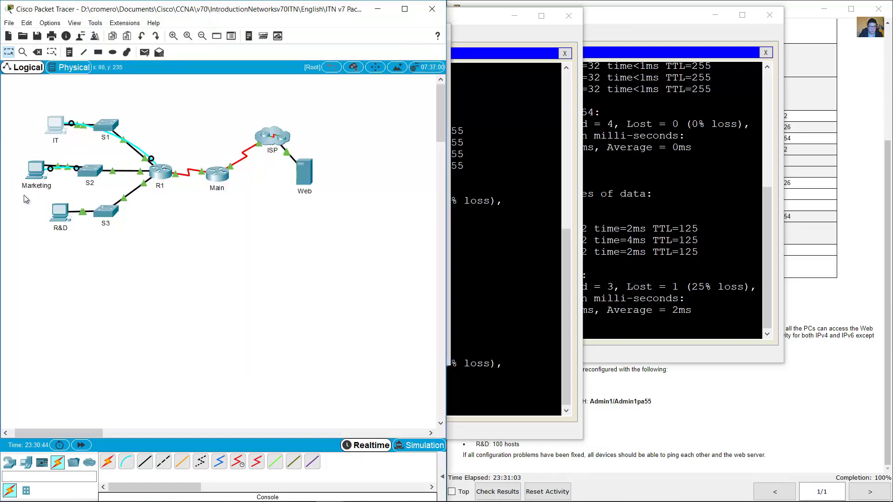
# Close Marketing's command prompt and connect to S2's console through Terminal with default settings.
pyautogui.click(37, 172)
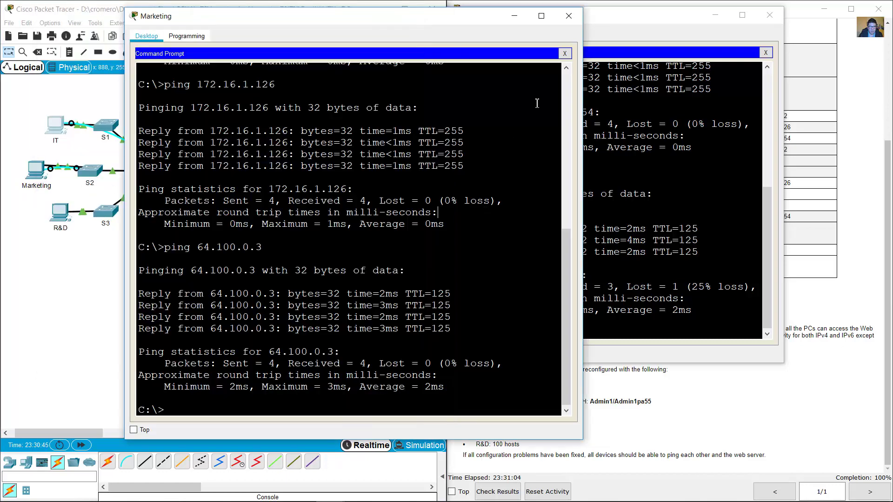
pyautogui.click(565, 53)
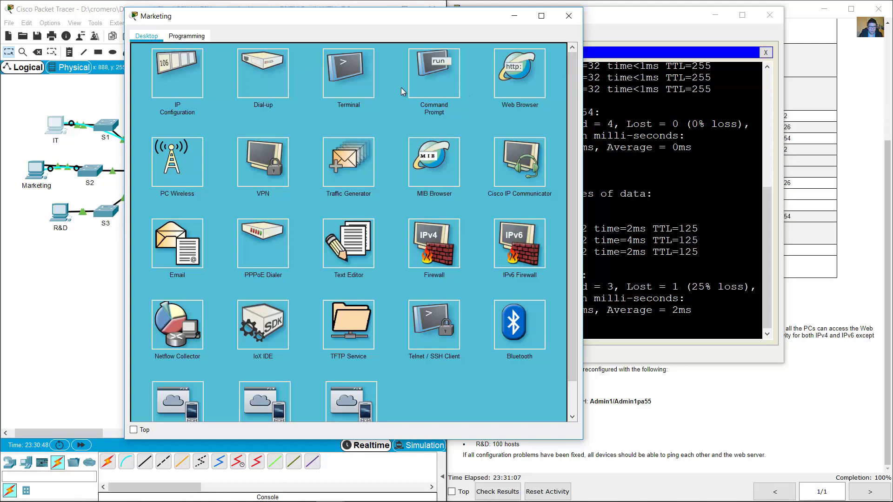
pyautogui.click(540, 147)
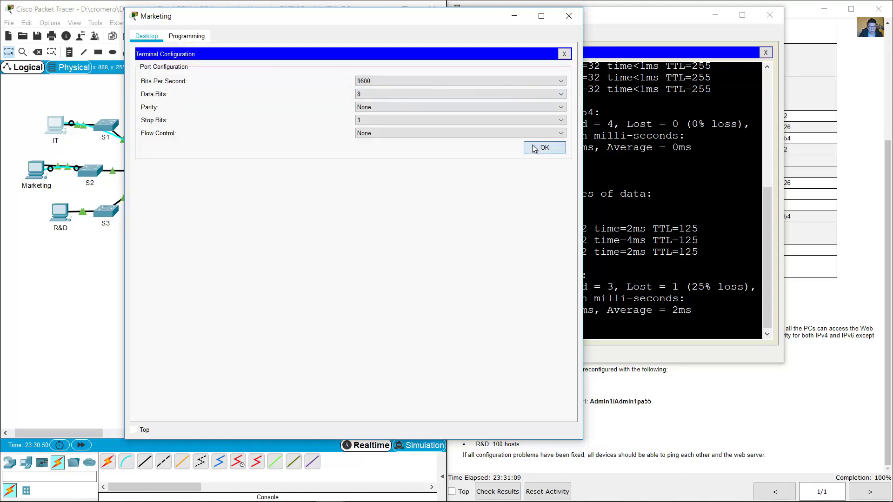
pyautogui.scroll(4, 486, 196)
pyautogui.scroll(-5, 482, 210)
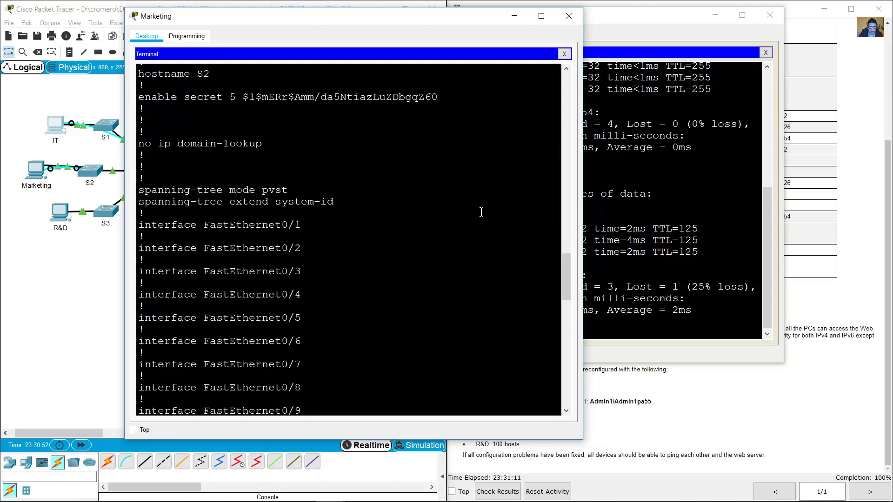
pyautogui.scroll(3, 481, 209)
# Read S2's show run output from the hostname lines down to interface Vlan1 and the vty block.
pyautogui.click(114, 192)
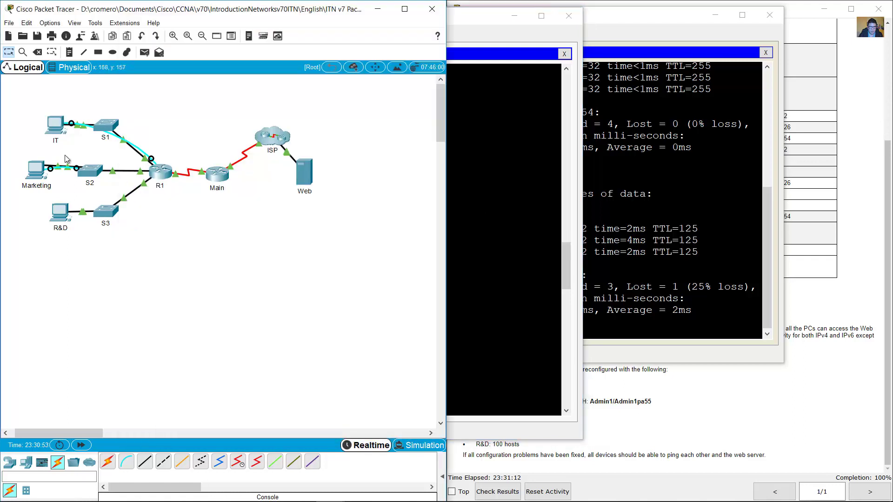
pyautogui.click(114, 191)
pyautogui.click(491, 214)
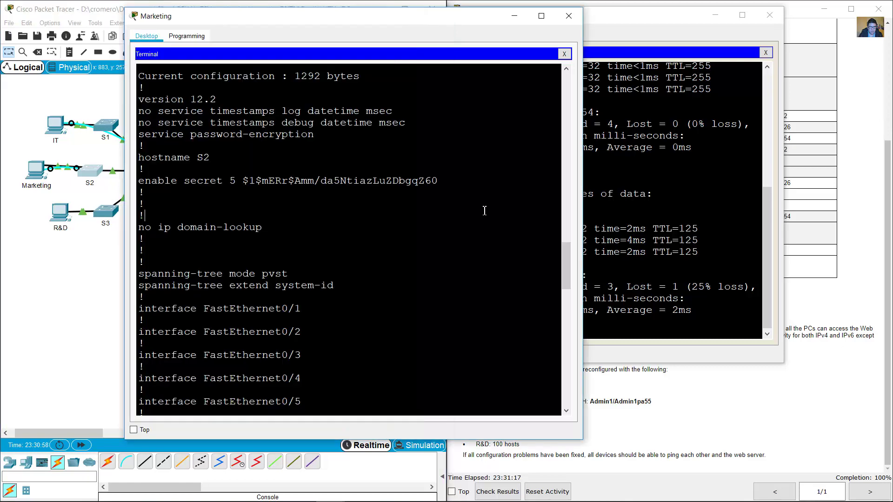
pyautogui.scroll(5, 479, 209)
pyautogui.moveTo(141, 246); pyautogui.dragTo(185, 243)
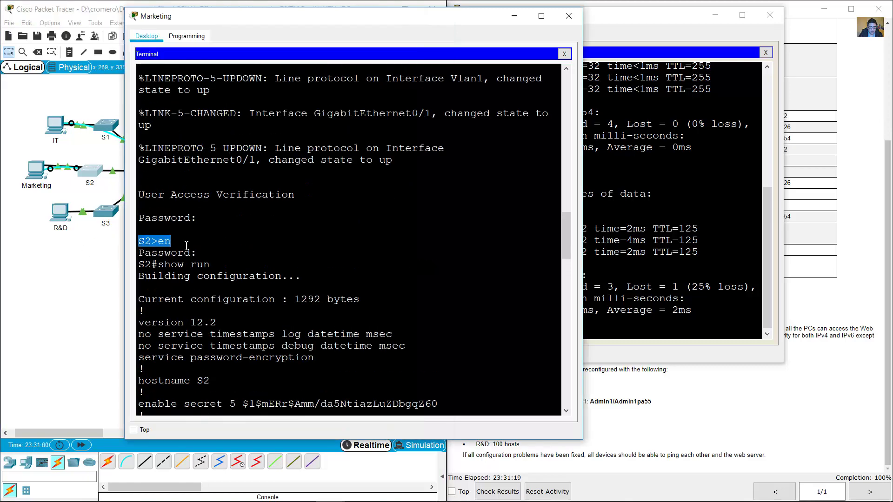
pyautogui.scroll(-15, 261, 265)
pyautogui.scroll(15, 260, 266)
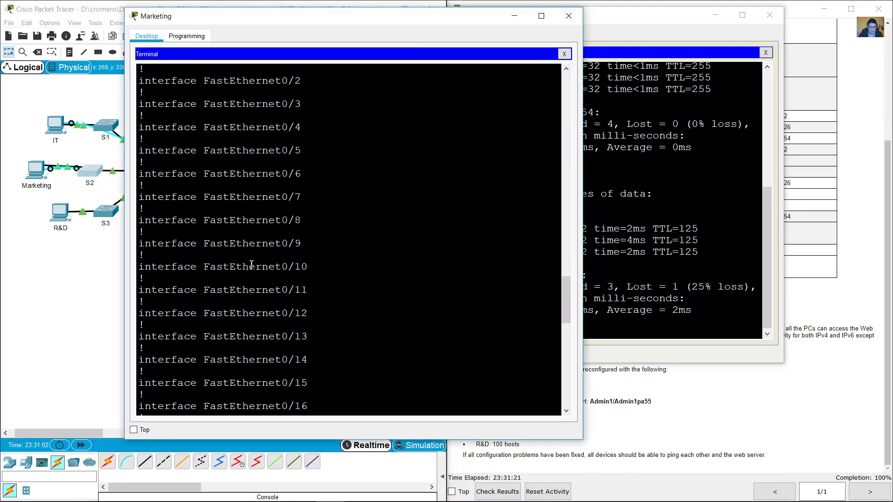
pyautogui.moveTo(164, 130); pyautogui.dragTo(278, 204)
pyautogui.click(301, 210)
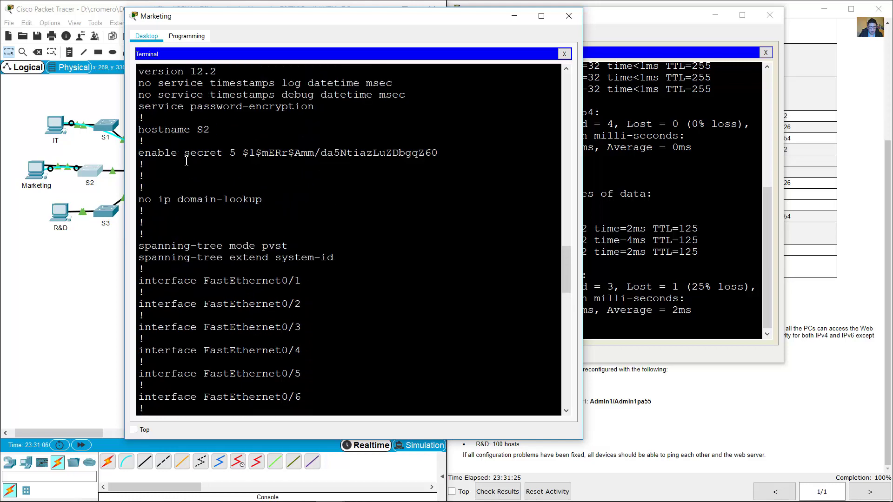
pyautogui.moveTo(171, 154); pyautogui.dragTo(265, 204)
pyautogui.scroll(-20, 296, 251)
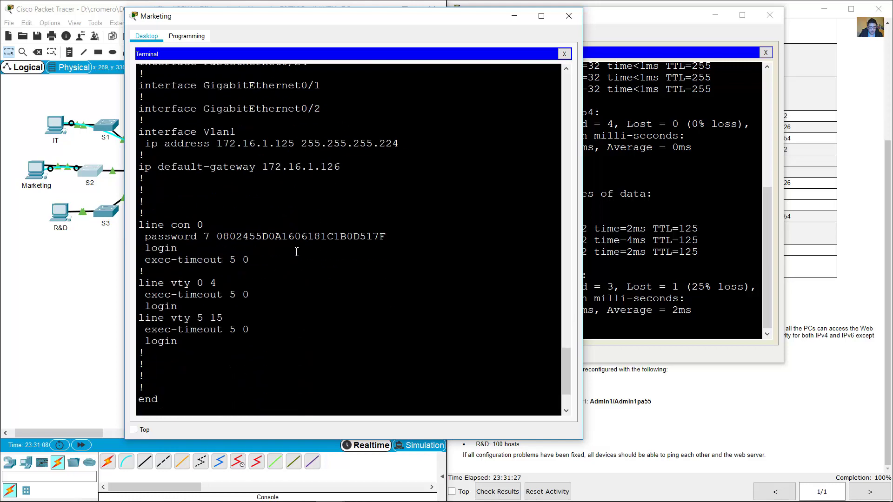
pyautogui.moveTo(146, 282); pyautogui.dragTo(249, 340)
# Paste the commands giving S2 VLAN 1 172.16.1.125 255.255.255.192, then run show crypto key mypubkey rsa.
pyautogui.click(259, 311)
pyautogui.moveTo(185, 287); pyautogui.dragTo(232, 346)
pyautogui.hotkey('ctrl', 'v')
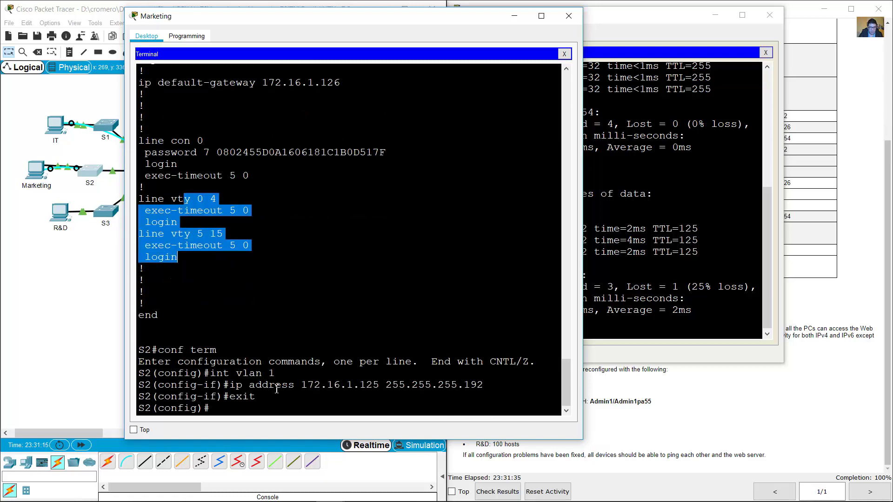
pyautogui.write('sh')
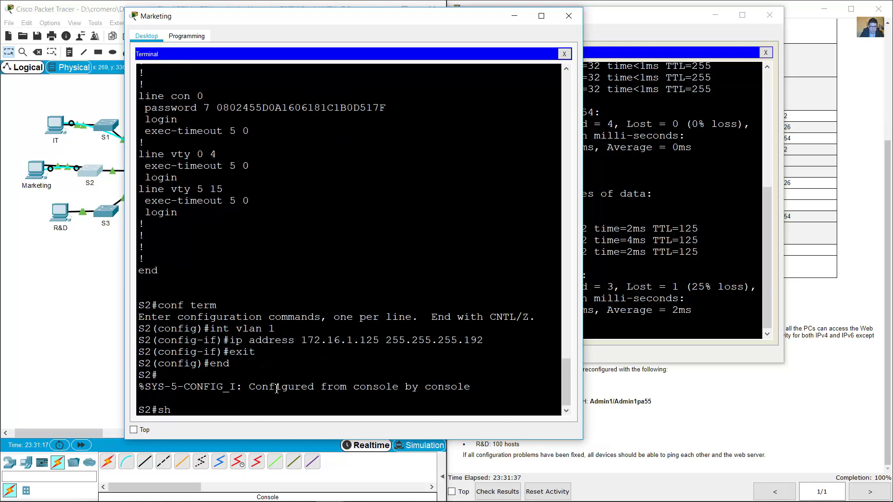
pyautogui.write('ow crypto key ?')
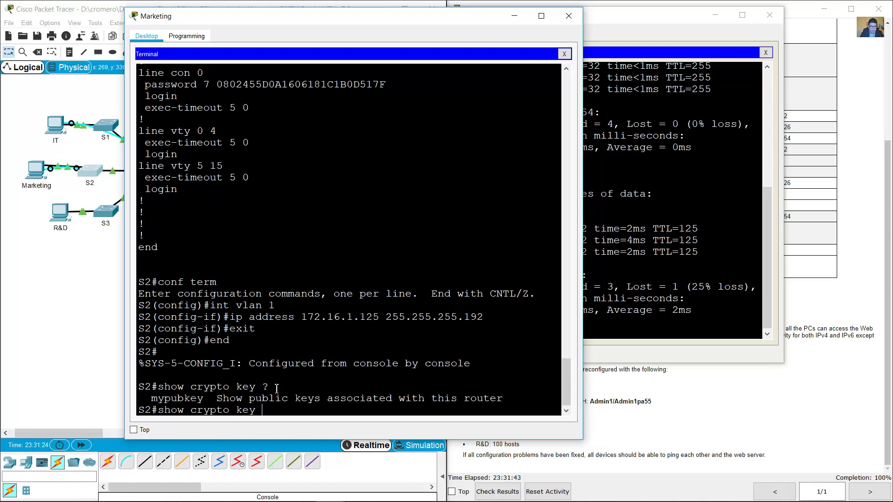
pyautogui.write('mypubkey rsa')
pyautogui.press('Return')
# Review the empty RSA key output, then select switches S1, S2 and S3 on the topology.
pyautogui.moveTo(163, 387); pyautogui.dragTo(249, 415)
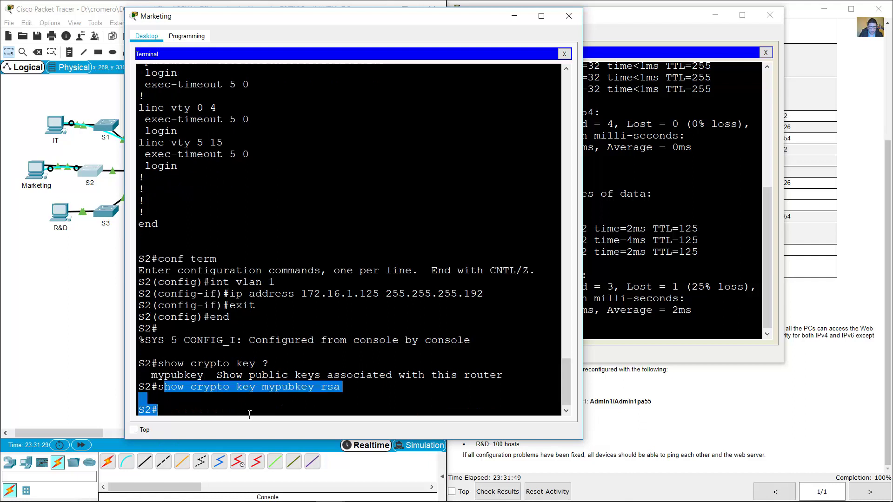
pyautogui.click(250, 414)
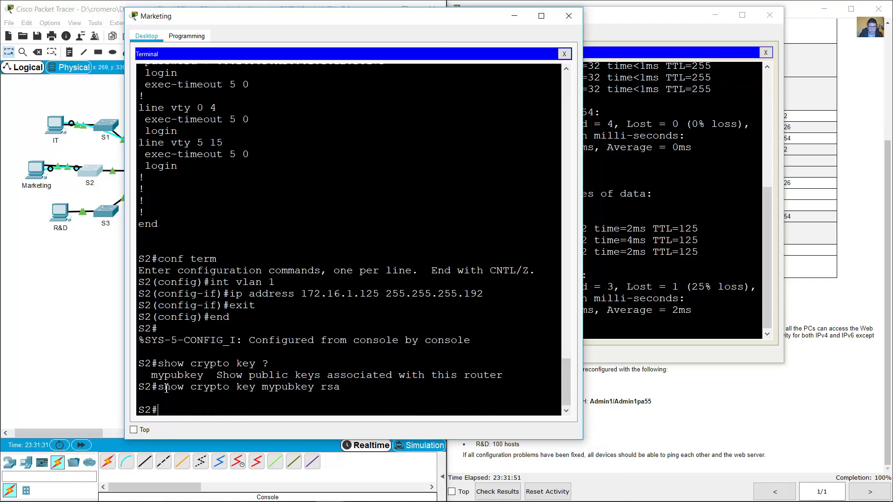
pyautogui.moveTo(161, 388); pyautogui.dragTo(159, 410)
pyautogui.click(250, 386)
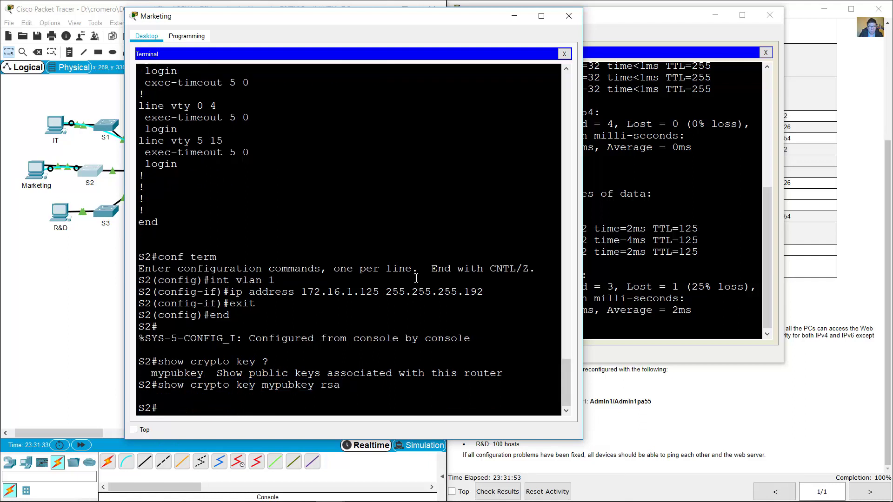
pyautogui.scroll(1, 418, 276)
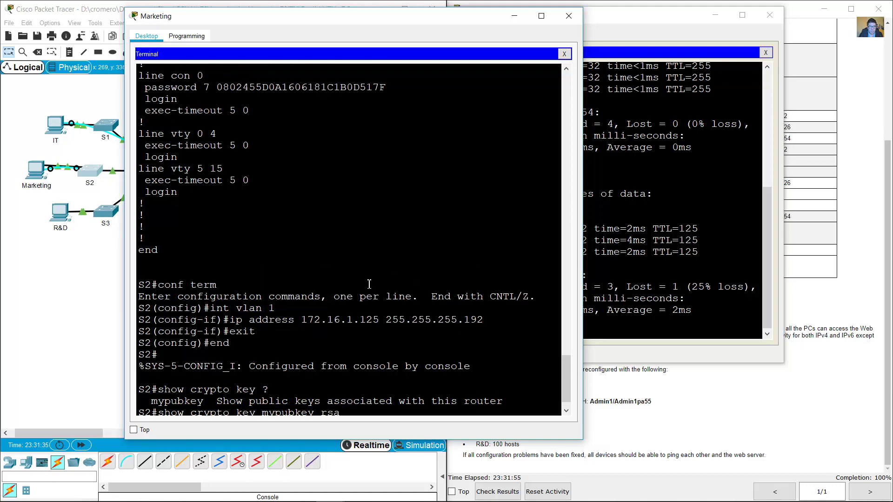
pyautogui.click(102, 280)
pyautogui.moveTo(131, 92); pyautogui.dragTo(98, 249)
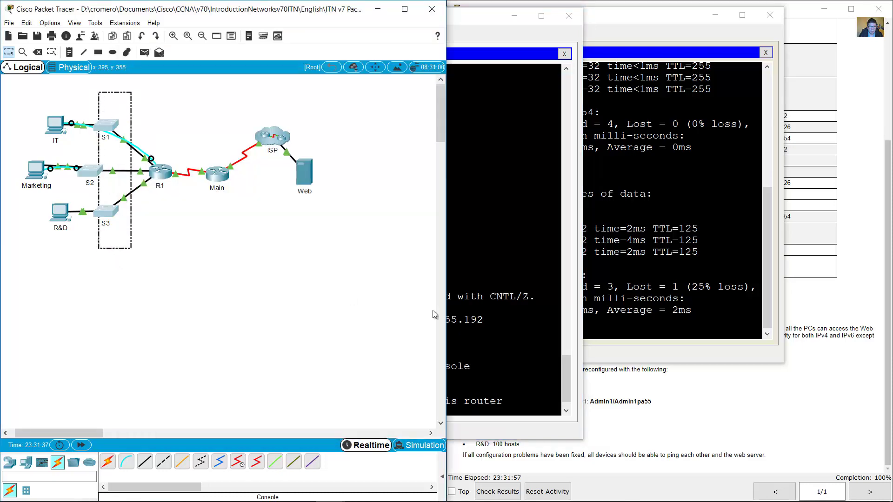
# Read the instruction notes on preconfigured R1 and switches and the SSH admin credentials line.
pyautogui.click(700, 387)
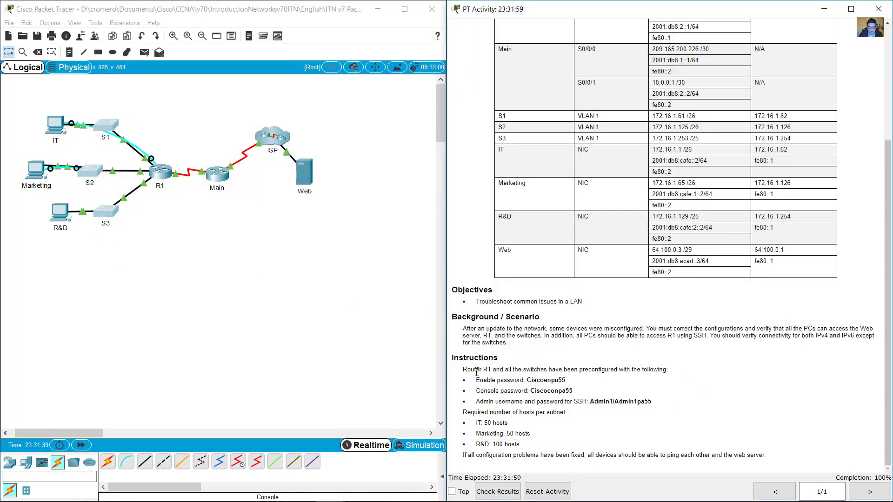
pyautogui.moveTo(463, 369); pyautogui.dragTo(664, 369)
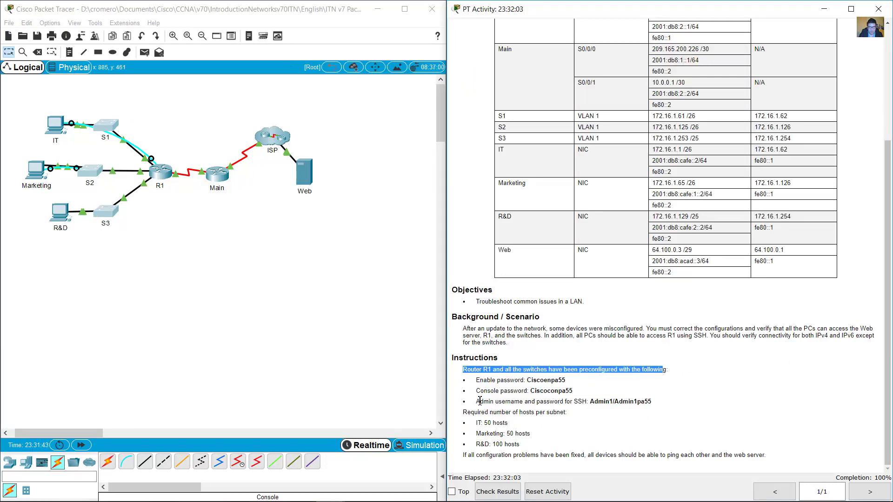
pyautogui.moveTo(476, 401); pyautogui.dragTo(587, 403)
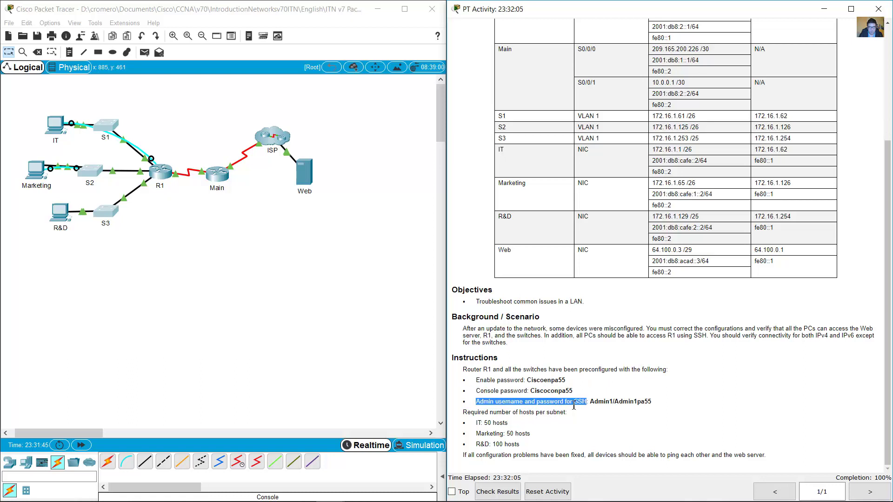
# Select switches S1–S3, check the 100% completion bar, and reopen Marketing's terminal to S2.
pyautogui.click(121, 176)
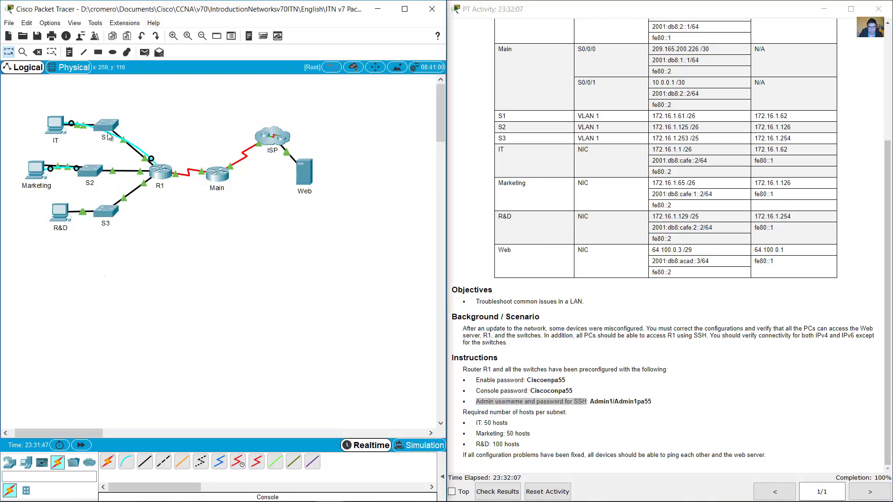
pyautogui.moveTo(131, 98); pyautogui.dragTo(97, 248)
pyautogui.click(126, 115)
pyautogui.moveTo(130, 99); pyautogui.dragTo(96, 244)
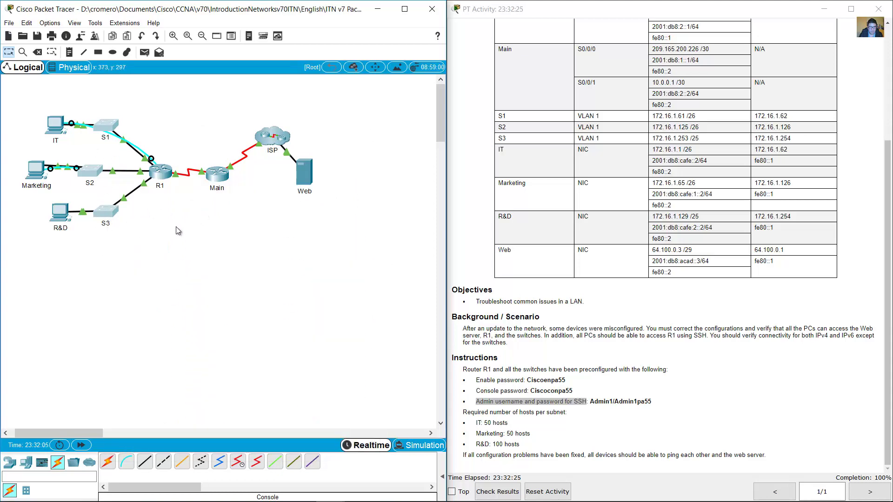
pyautogui.click(873, 485)
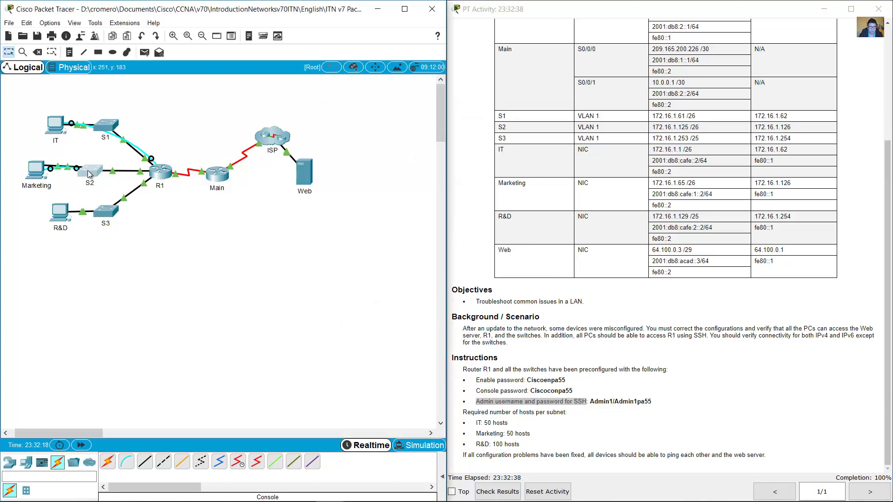
pyautogui.click(37, 171)
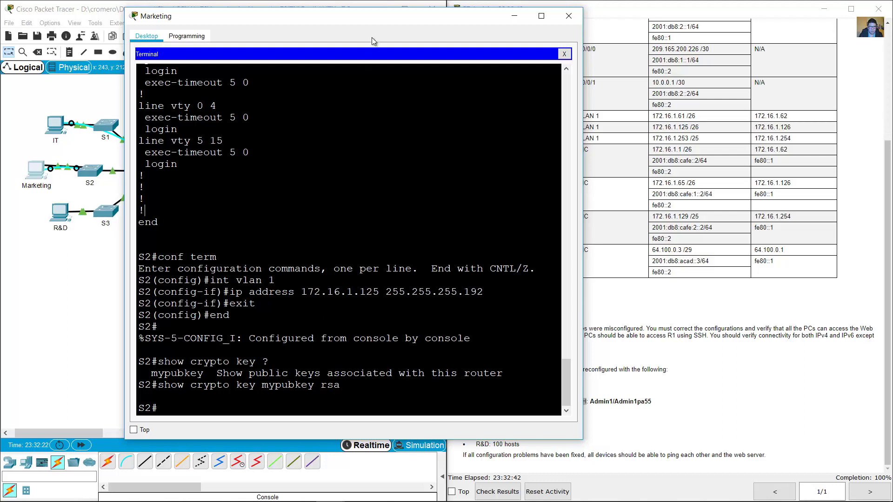
# Check the S2 prompt in Marketing's terminal, select the three PCs, then close the Marketing window.
pyautogui.moveTo(371, 18); pyautogui.dragTo(341, 23)
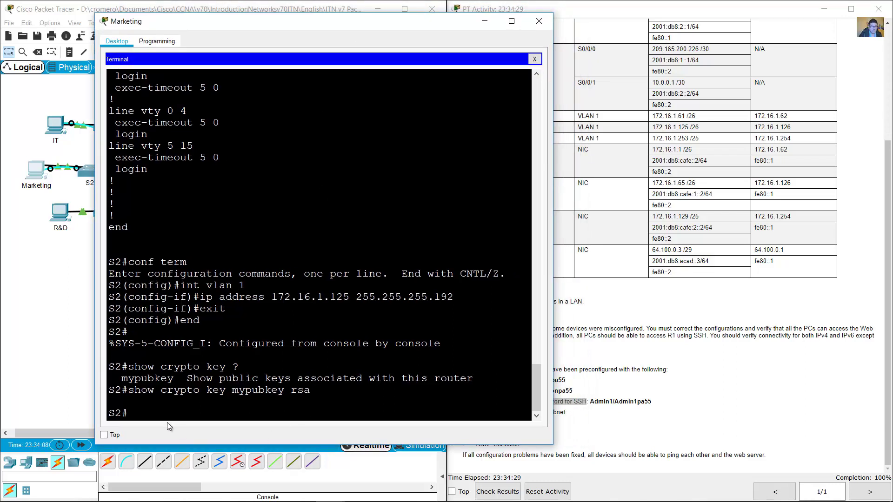
pyautogui.click(125, 418)
pyautogui.moveTo(125, 418); pyautogui.dragTo(109, 413)
pyautogui.click(204, 403)
pyautogui.click(65, 279)
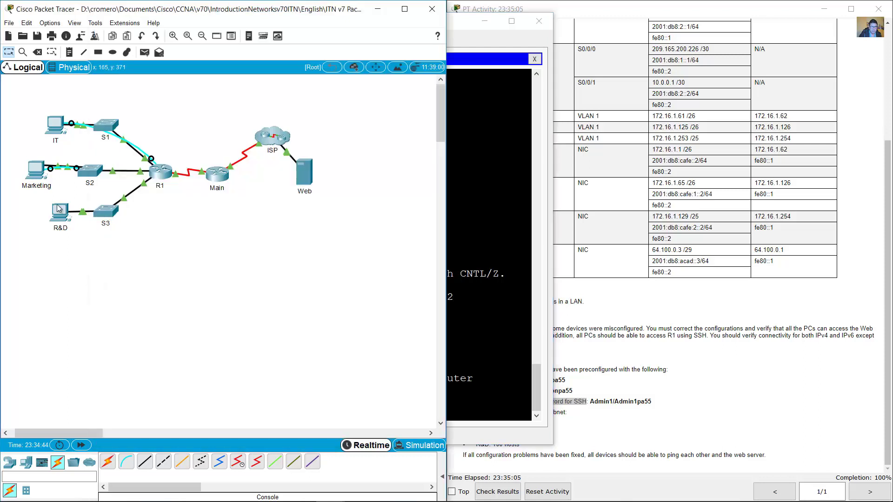
pyautogui.moveTo(24, 106); pyautogui.dragTo(140, 102)
pyautogui.click(525, 280)
pyautogui.click(539, 21)
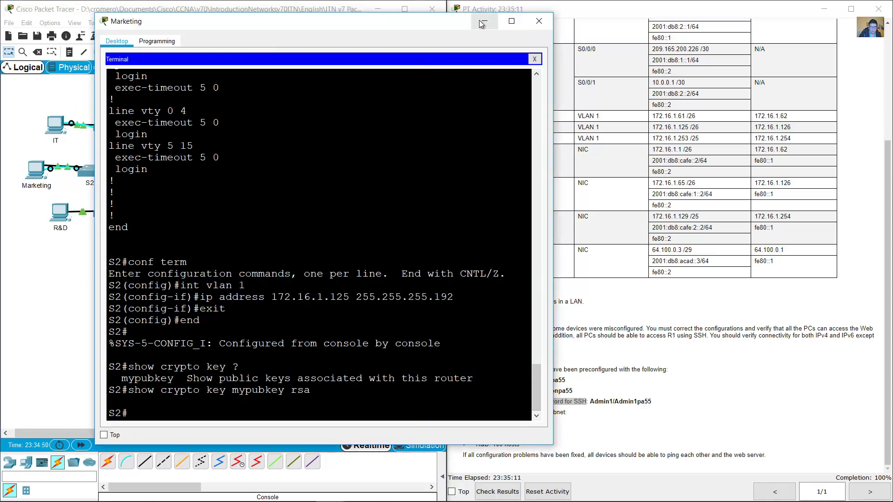